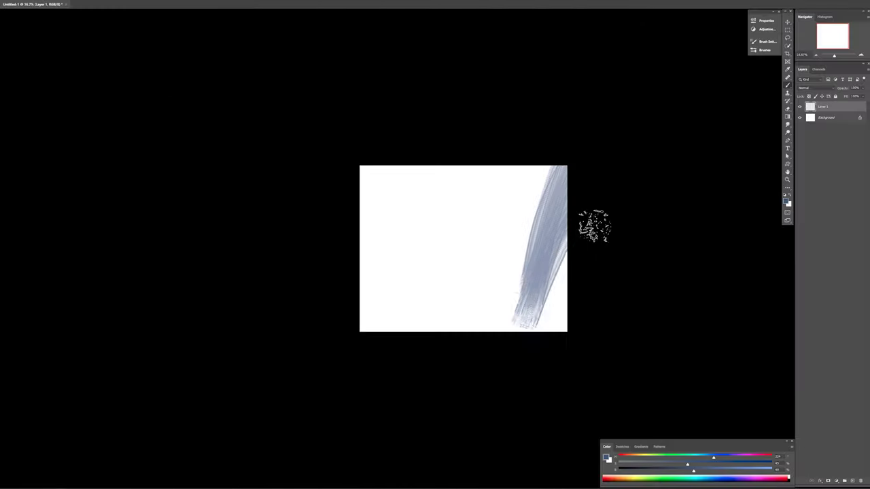
Step: Paint broad blue-grey strokes across the blank white canvas as the sky base
{"action": "left_click_drag", "start_coordinate": [594, 226], "coordinate": [503, 274]}
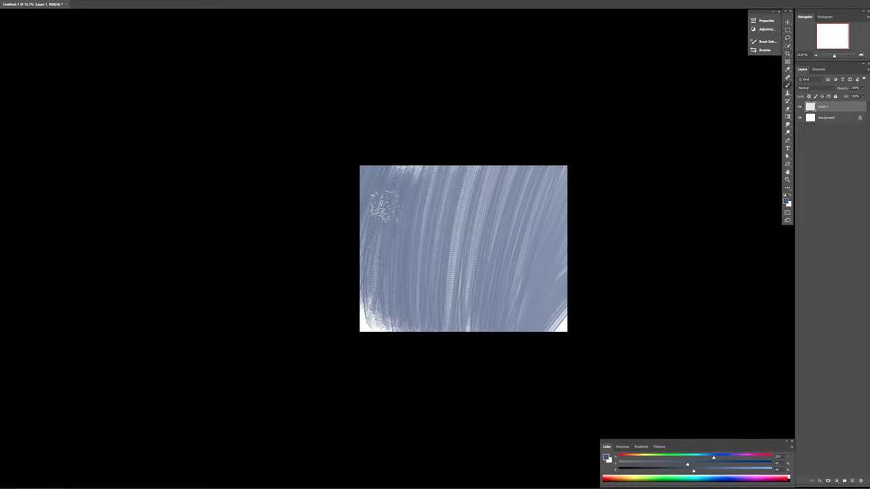
Step: Repaint the lower, right and upper sky with darker blue strokes
{"action": "left_click_drag", "start_coordinate": [469, 404], "coordinate": [563, 188]}
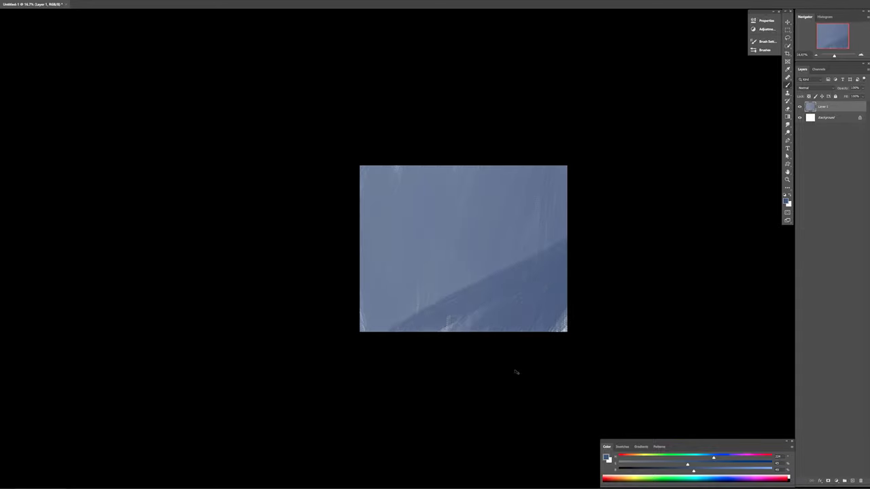
{"action": "left_click_drag", "start_coordinate": [563, 151], "coordinate": [447, 243]}
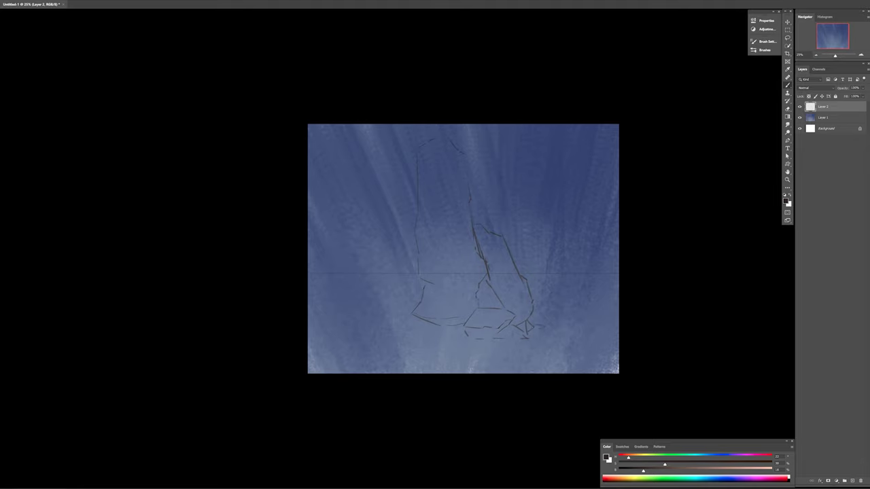
Step: Stretch the rock sketch across the canvas and paint the central spire tan on a new layer
{"action": "key", "text": "ctrl+t"}
{"action": "mouse_move", "coordinate": [588, 163]}
{"action": "left_mouse_down"}
{"action": "mouse_move", "coordinate": [610, 325]}
{"action": "mouse_move", "coordinate": [615, 316]}
{"action": "left_mouse_up"}
{"action": "left_click", "coordinate": [853, 481]}
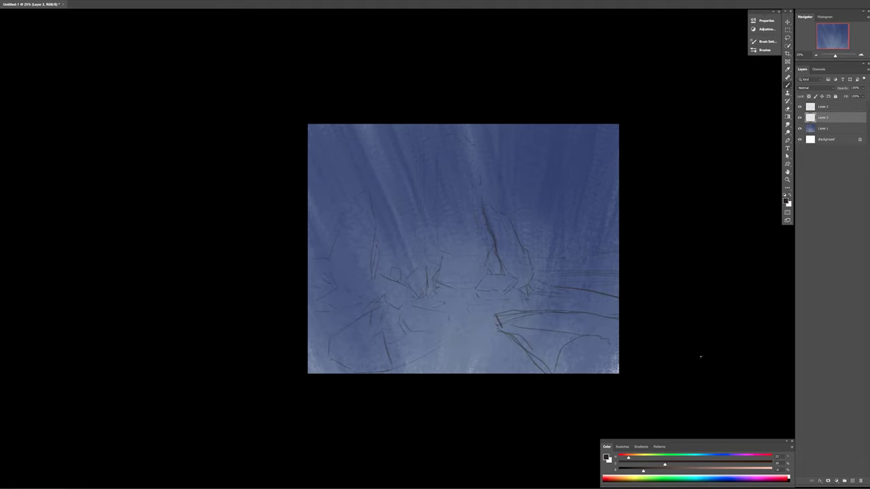
{"action": "left_click_drag", "start_coordinate": [645, 460], "coordinate": [723, 469]}
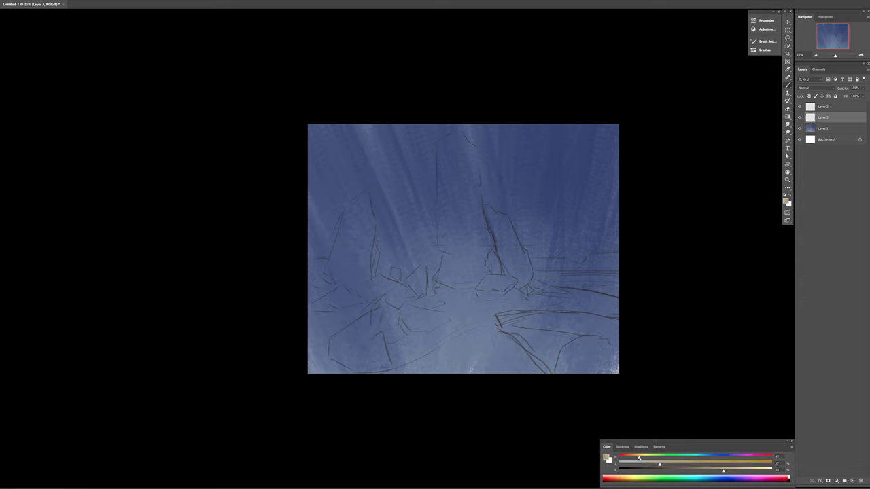
{"action": "left_click_drag", "start_coordinate": [445, 143], "coordinate": [445, 201]}
{"action": "mouse_move", "coordinate": [452, 138]}
{"action": "left_mouse_down"}
{"action": "mouse_move", "coordinate": [443, 248]}
{"action": "mouse_move", "coordinate": [462, 139]}
{"action": "mouse_move", "coordinate": [473, 139]}
{"action": "mouse_move", "coordinate": [443, 249]}
{"action": "left_mouse_up"}
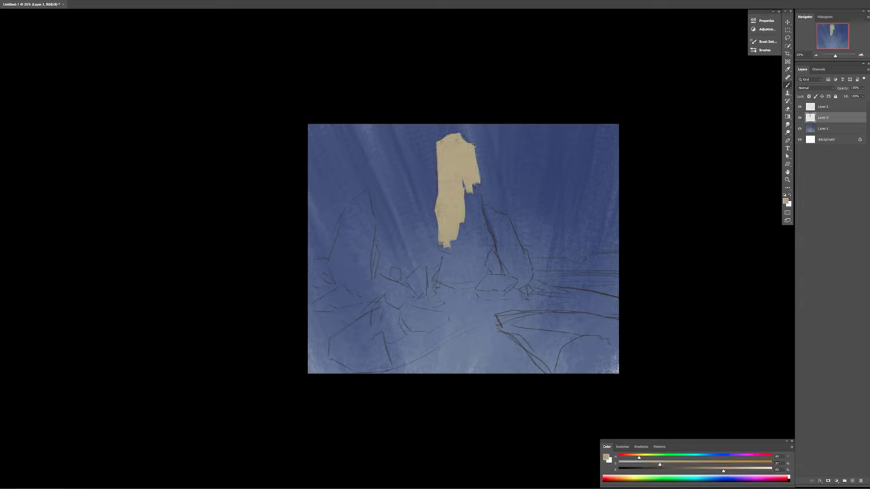
Step: Block in the spires, side rocks and rubble in tan
{"action": "left_click_drag", "start_coordinate": [366, 197], "coordinate": [320, 299]}
{"action": "left_click_drag", "start_coordinate": [486, 208], "coordinate": [530, 285]}
{"action": "left_click_drag", "start_coordinate": [381, 279], "coordinate": [564, 293]}
Step: Squeeze the whole painting narrower from the right with Free Transform
{"action": "key", "text": "ctrl+t"}
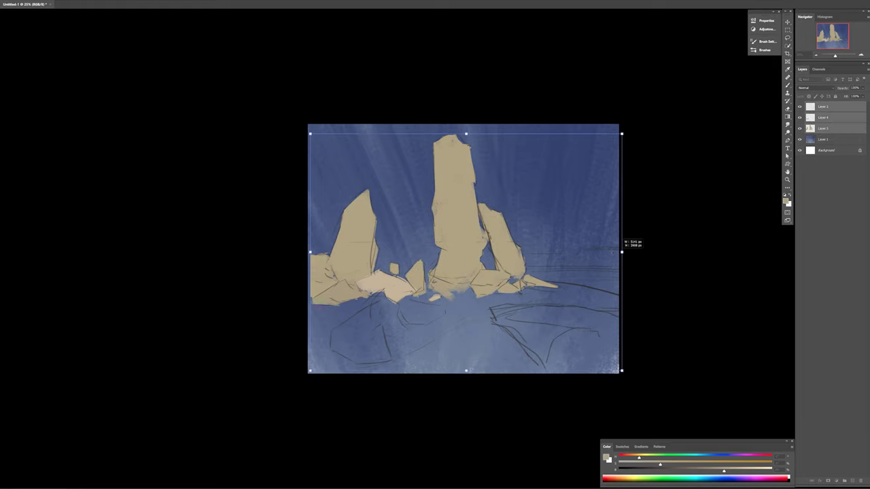
{"action": "left_click_drag", "start_coordinate": [618, 248], "coordinate": [607, 248]}
{"action": "key", "text": "Return"}
Step: Lasso-select and reshape the lower-right sketch lines, then check the area below the left rocks
{"action": "key", "text": "l"}
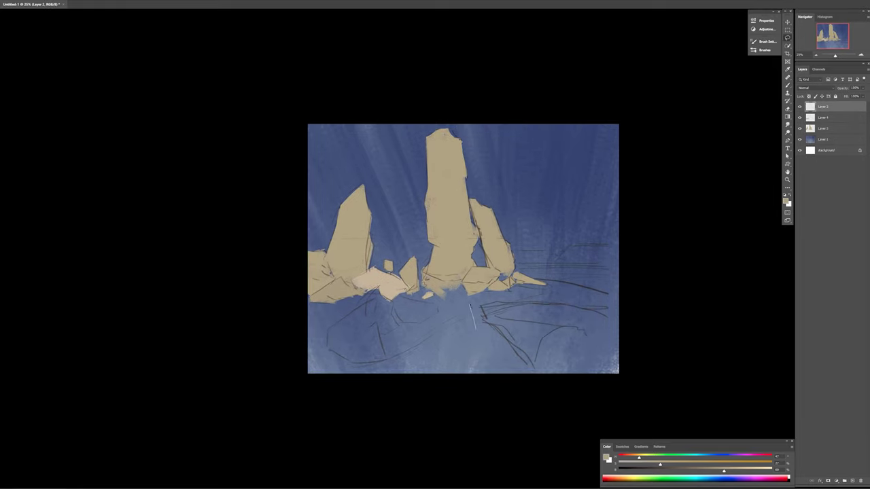
{"action": "left_click_drag", "start_coordinate": [482, 307], "coordinate": [484, 310]}
{"action": "key", "text": "ctrl+t"}
{"action": "left_click_drag", "start_coordinate": [608, 370], "coordinate": [577, 338]}
{"action": "key", "text": "ctrl+d"}
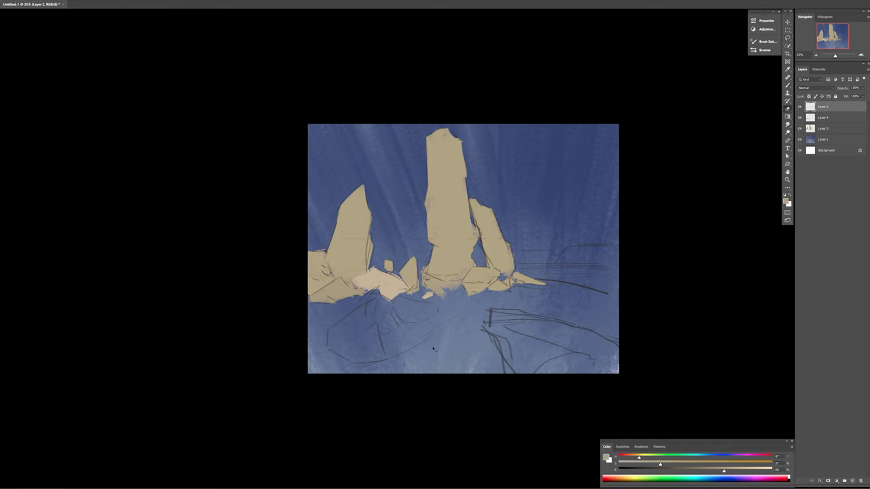
{"action": "left_click_drag", "start_coordinate": [368, 288], "coordinate": [373, 351]}
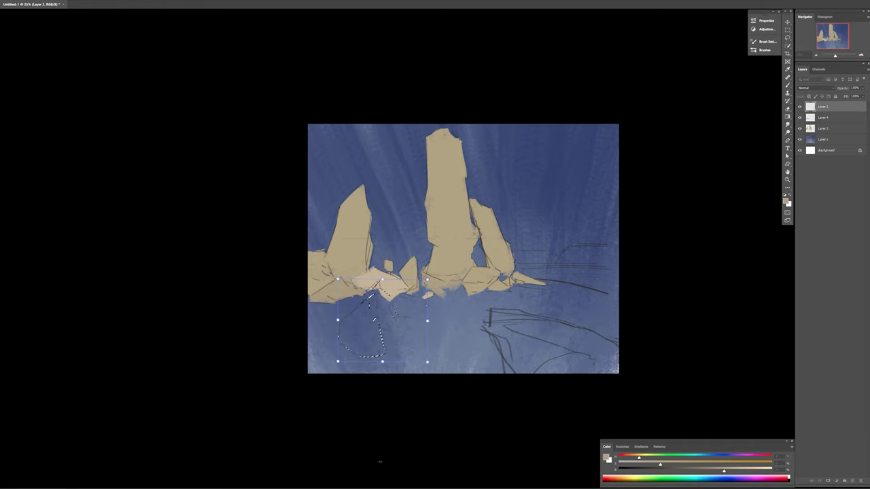
{"action": "key", "text": "ctrl+d"}
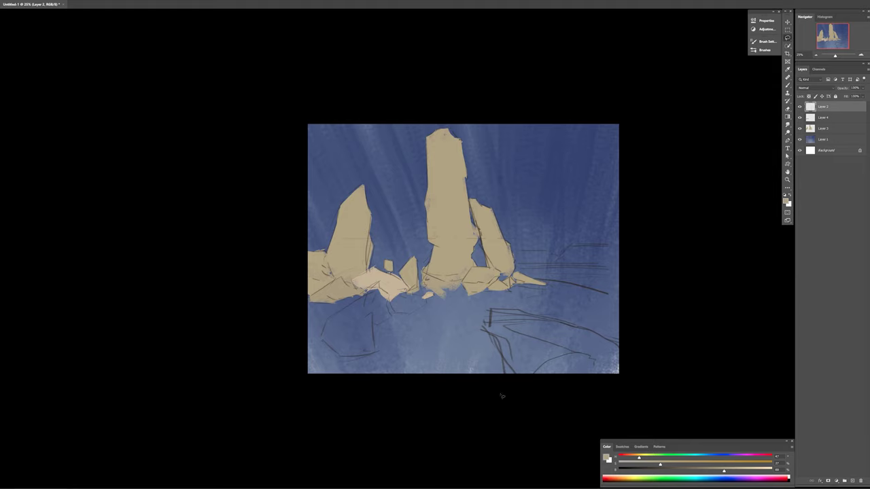
Step: Extend the canvas downward with the Crop tool to make it taller
{"action": "key", "text": "c"}
{"action": "left_click_drag", "start_coordinate": [501, 395], "coordinate": [502, 408]}
{"action": "key", "text": "Return"}
Step: Enlarge and lower the foreground sketch lines with Free Transform
{"action": "key", "text": "ctrl+t"}
{"action": "key", "text": "Return"}
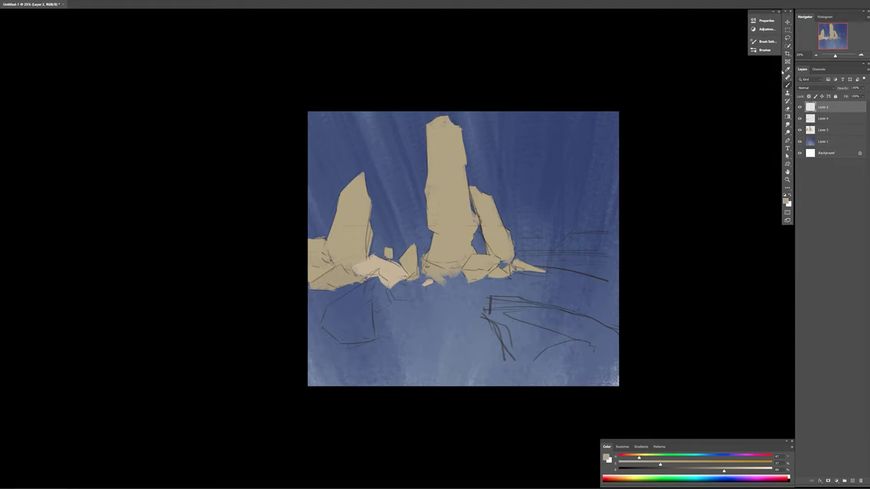
{"action": "key", "text": "ctrl+t"}
{"action": "left_click_drag", "start_coordinate": [507, 305], "coordinate": [511, 314]}
{"action": "key", "text": "Return"}
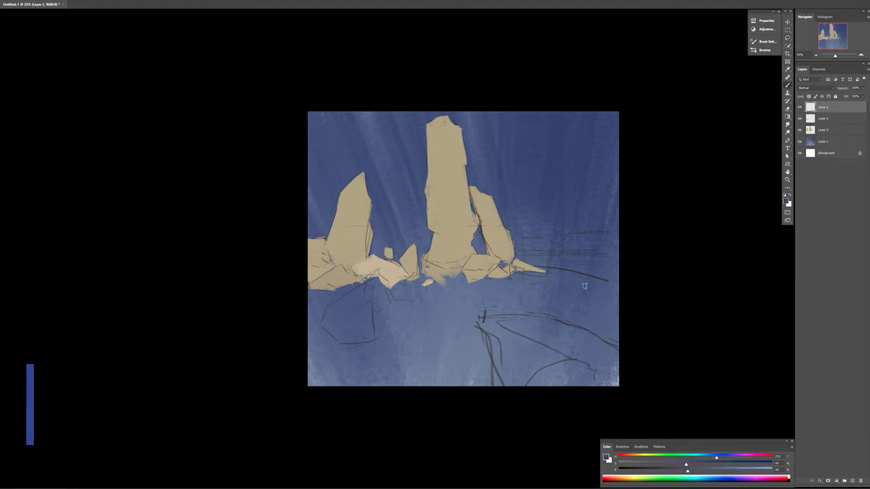
Step: Erase the foreground sketch lines' lower ends and redraw the lower-right rock's top edge in dark
{"action": "key", "text": "d"}
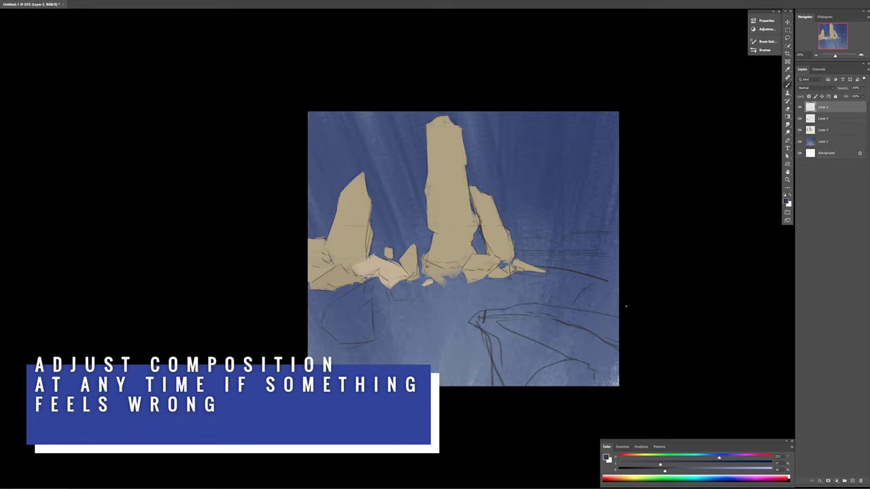
{"action": "left_click_drag", "start_coordinate": [513, 365], "coordinate": [523, 397]}
{"action": "mouse_move", "coordinate": [507, 307]}
{"action": "left_mouse_down"}
{"action": "mouse_move", "coordinate": [575, 299]}
{"action": "mouse_move", "coordinate": [618, 320]}
{"action": "left_mouse_up"}
{"action": "left_click_drag", "start_coordinate": [474, 323], "coordinate": [527, 299]}
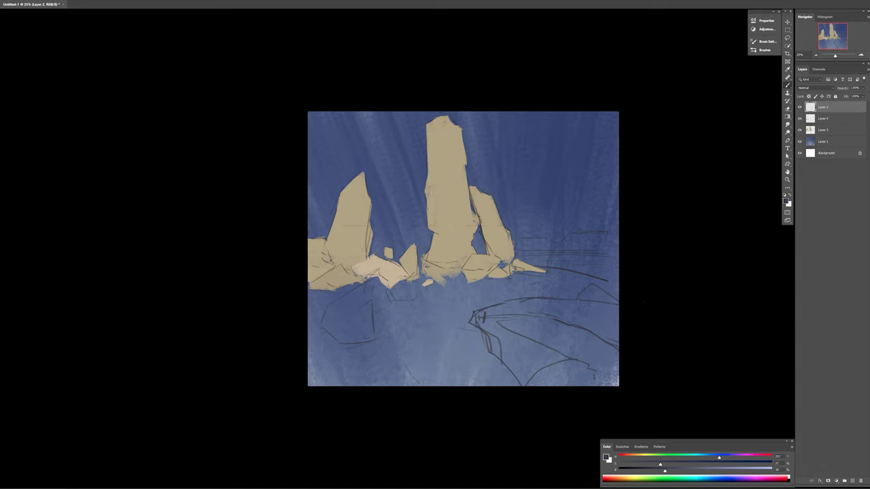
Step: Round off the top of the left spire on the tan rocks layer
{"action": "left_click", "coordinate": [358, 178], "text": "ctrl"}
{"action": "left_click_drag", "start_coordinate": [365, 171], "coordinate": [352, 183]}
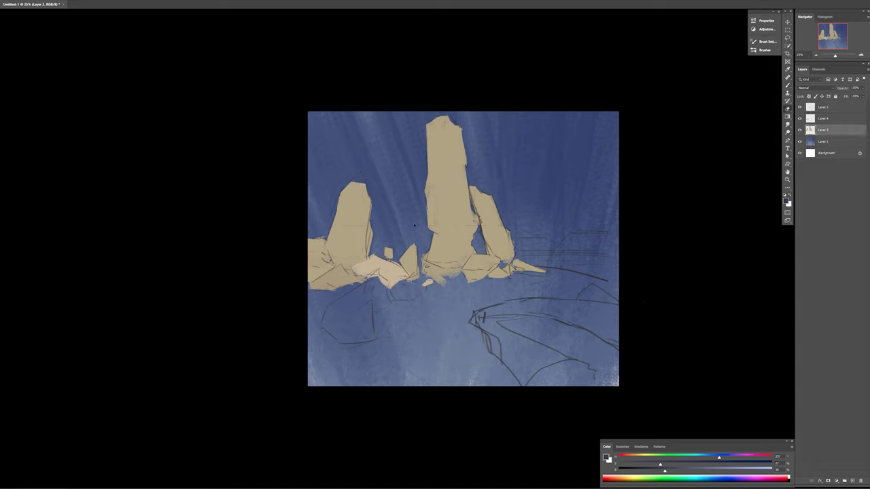
{"action": "key", "text": "alt+bracketright"}
{"action": "left_click", "coordinate": [412, 286], "text": "alt"}
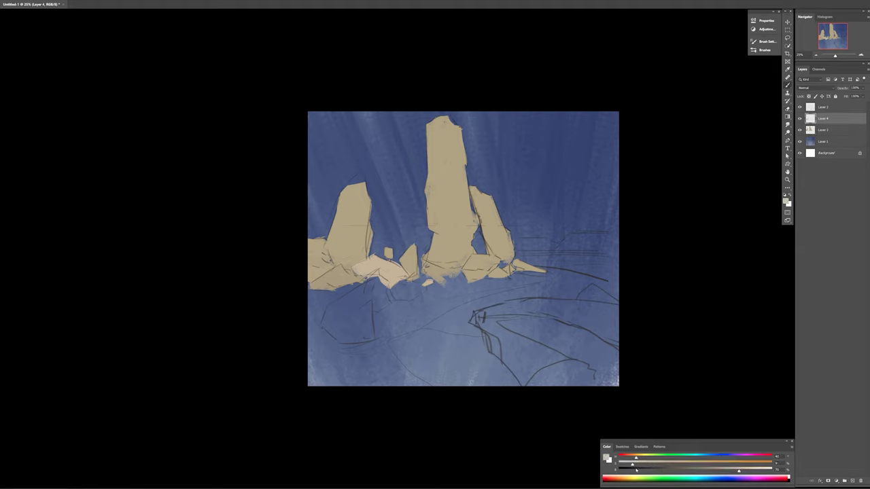
Step: Paint a pale lower-left boulder and rubble on a new layer, then add a layer beneath the rocks
{"action": "left_click", "coordinate": [844, 481]}
{"action": "mouse_move", "coordinate": [372, 275]}
{"action": "left_mouse_down"}
{"action": "mouse_move", "coordinate": [360, 288]}
{"action": "mouse_move", "coordinate": [367, 303]}
{"action": "mouse_move", "coordinate": [330, 327]}
{"action": "mouse_move", "coordinate": [358, 343]}
{"action": "mouse_move", "coordinate": [398, 292]}
{"action": "mouse_move", "coordinate": [426, 282]}
{"action": "left_mouse_up"}
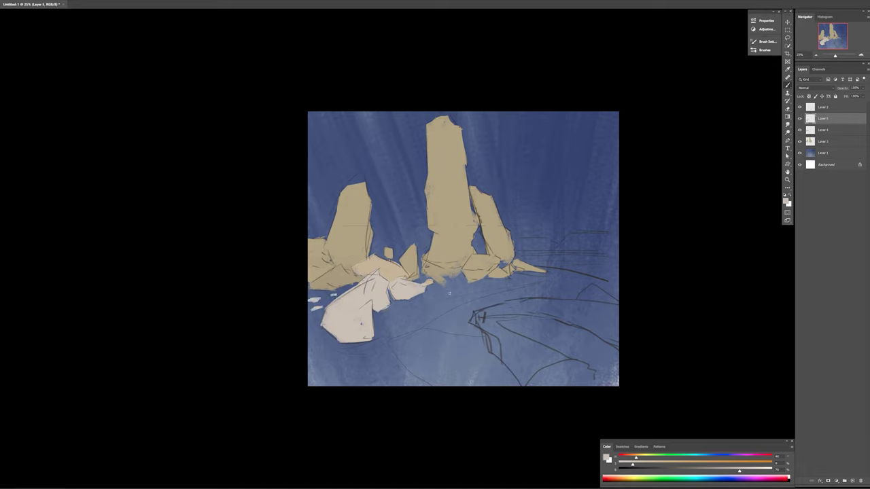
{"action": "left_click_drag", "start_coordinate": [442, 293], "coordinate": [497, 290]}
{"action": "mouse_move", "coordinate": [372, 348]}
{"action": "left_mouse_down"}
{"action": "mouse_move", "coordinate": [325, 330]}
{"action": "mouse_move", "coordinate": [381, 316]}
{"action": "left_mouse_up"}
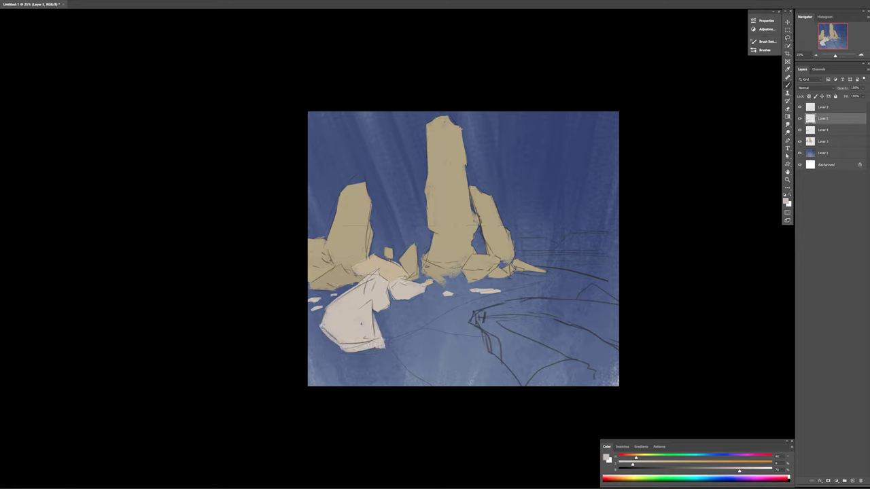
{"action": "mouse_move", "coordinate": [343, 353]}
{"action": "left_mouse_down"}
{"action": "mouse_move", "coordinate": [391, 336]}
{"action": "mouse_move", "coordinate": [389, 344]}
{"action": "left_mouse_up"}
{"action": "key", "text": "ctrl+z"}
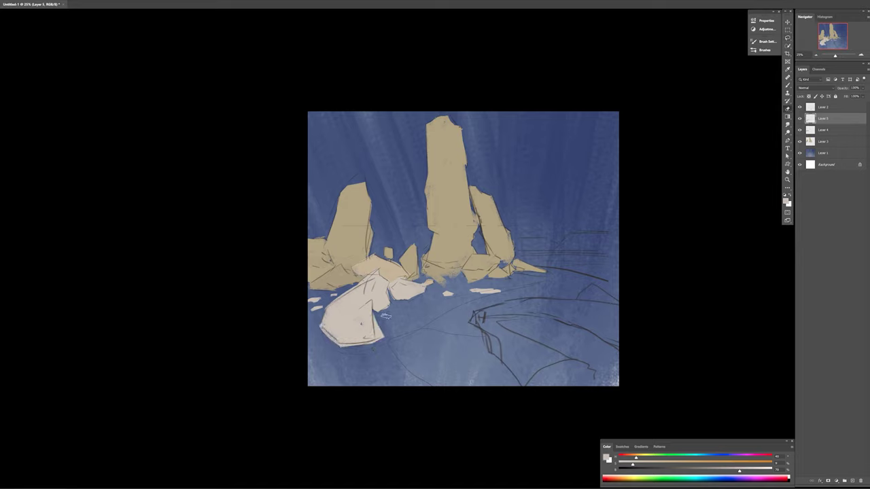
{"action": "key", "text": "e"}
{"action": "left_click_drag", "start_coordinate": [392, 296], "coordinate": [394, 288]}
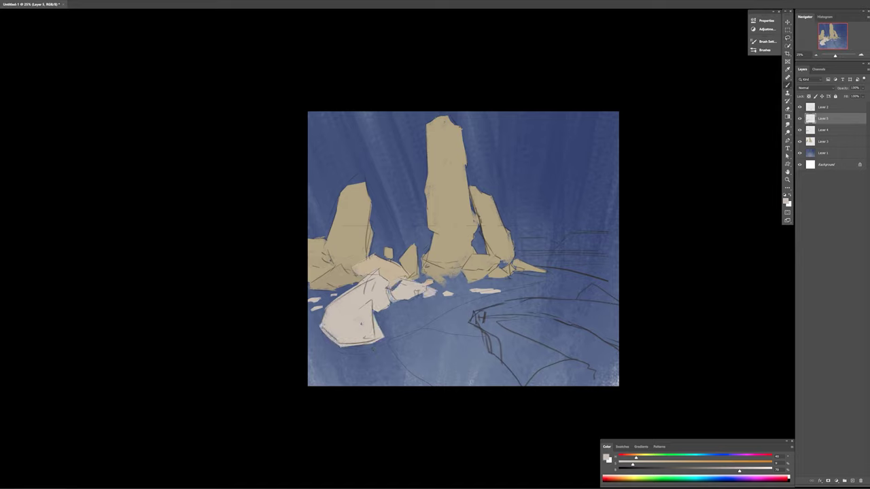
{"action": "key", "text": "ctrl+shift+alt+n"}
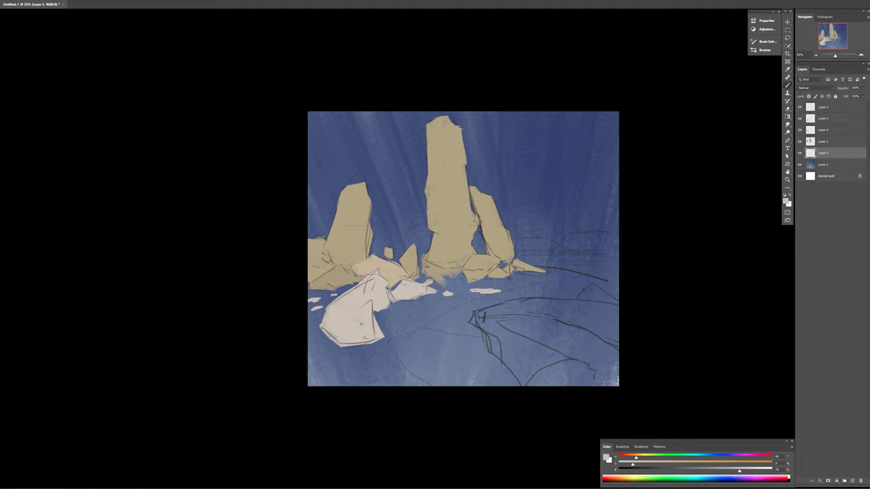
{"action": "left_click", "coordinate": [594, 319]}
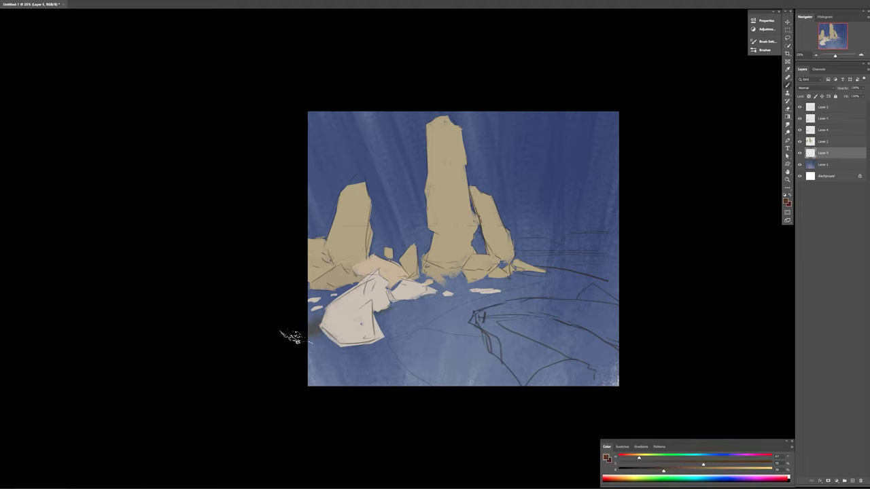
Step: Cover the lower canvas and ground with a broad brown sand band
{"action": "mouse_move", "coordinate": [299, 343]}
{"action": "left_mouse_down"}
{"action": "mouse_move", "coordinate": [611, 279]}
{"action": "mouse_move", "coordinate": [374, 333]}
{"action": "left_mouse_up"}
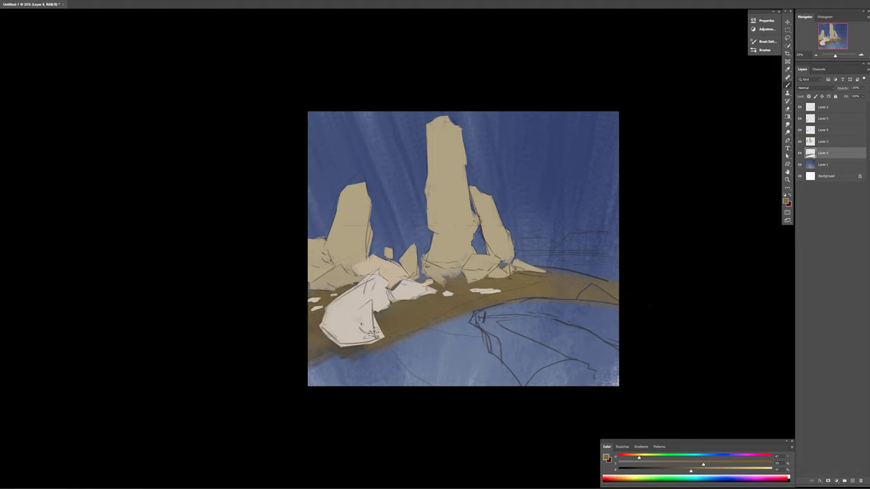
{"action": "left_click_drag", "start_coordinate": [401, 374], "coordinate": [513, 347]}
{"action": "left_click_drag", "start_coordinate": [469, 323], "coordinate": [611, 377]}
{"action": "left_click_drag", "start_coordinate": [320, 360], "coordinate": [496, 278]}
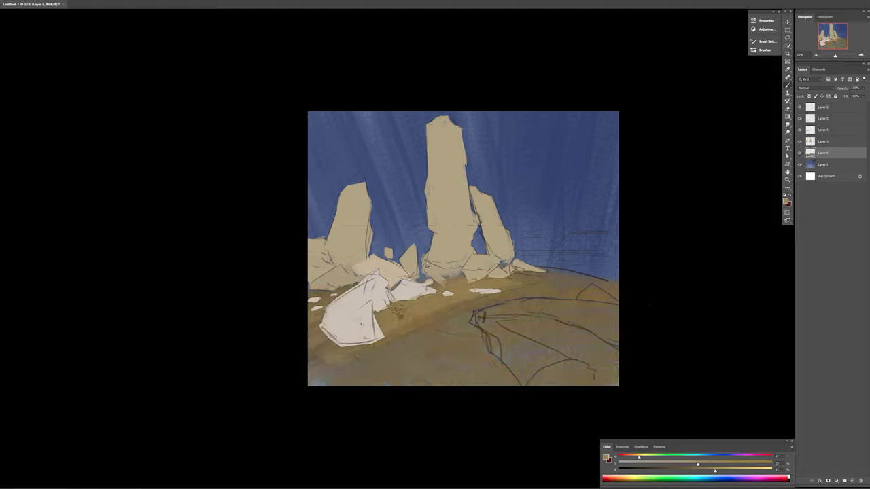
{"action": "left_click_drag", "start_coordinate": [387, 319], "coordinate": [612, 286]}
{"action": "left_click_drag", "start_coordinate": [347, 381], "coordinate": [537, 327]}
{"action": "left_click_drag", "start_coordinate": [306, 380], "coordinate": [525, 391]}
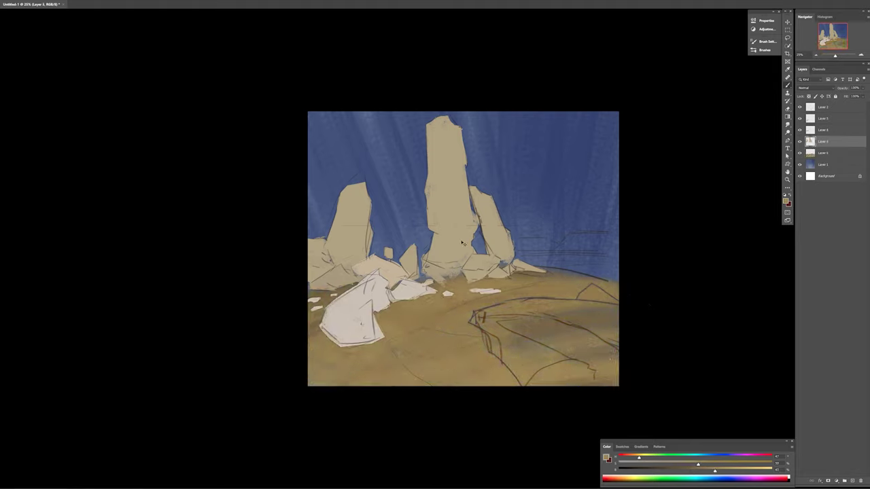
Step: Fill the large lower-right foreground rock and the small rock behind it with light tan
{"action": "key", "text": "alt+bracketright"}
{"action": "key", "text": "alt+bracketright"}
{"action": "key", "text": "alt+bracketright"}
{"action": "right_click", "coordinate": [666, 214]}
{"action": "key", "text": "Escape"}
{"action": "mouse_move", "coordinate": [475, 320]}
{"action": "left_mouse_down"}
{"action": "mouse_move", "coordinate": [547, 299]}
{"action": "mouse_move", "coordinate": [571, 381]}
{"action": "left_mouse_up"}
{"action": "left_click_drag", "start_coordinate": [516, 319], "coordinate": [623, 358]}
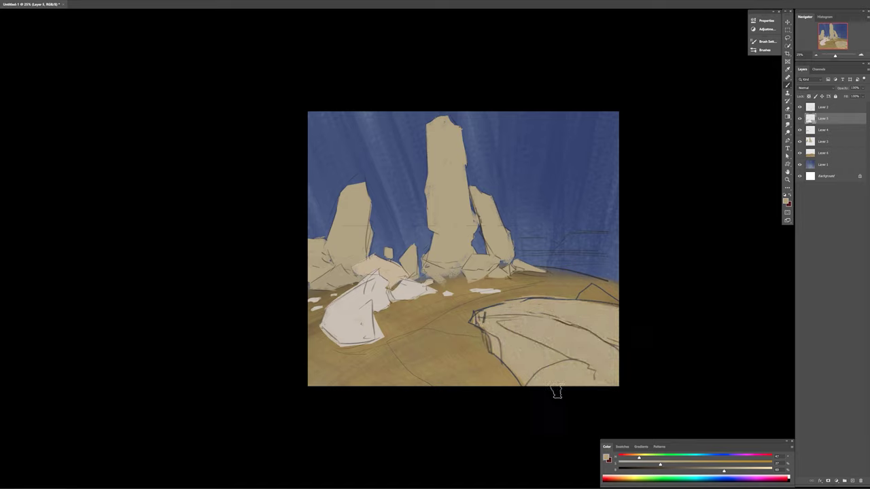
{"action": "left_click_drag", "start_coordinate": [537, 297], "coordinate": [604, 292]}
Step: Paint pale rocks and light strokes around the central spire's base on the boulder layer
{"action": "key", "text": "alt+bracketleft"}
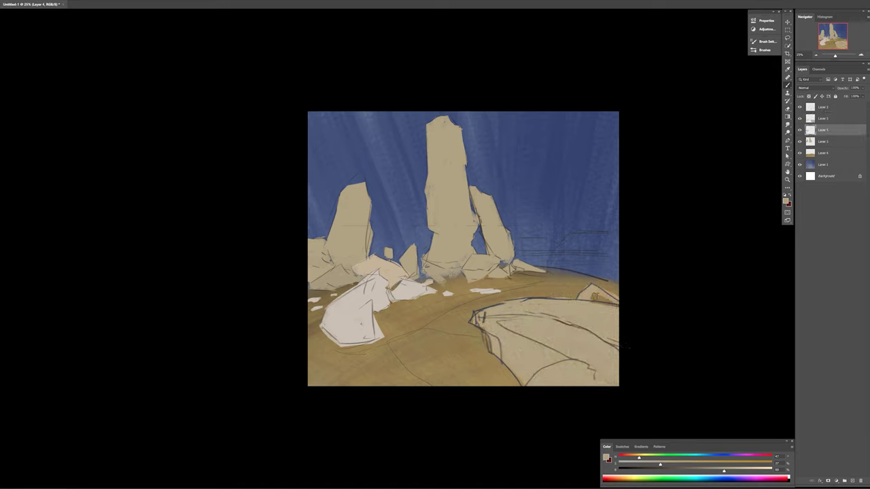
{"action": "right_click", "coordinate": [450, 246], "text": "ctrl"}
{"action": "left_click", "coordinate": [460, 248]}
{"action": "left_click_drag", "start_coordinate": [465, 261], "coordinate": [500, 266]}
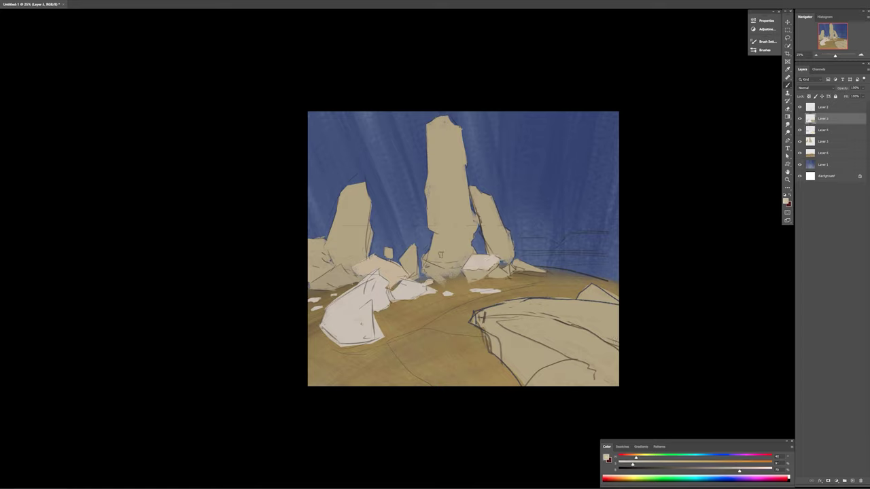
{"action": "left_click_drag", "start_coordinate": [428, 262], "coordinate": [465, 271]}
{"action": "mouse_move", "coordinate": [435, 237]}
{"action": "left_mouse_down"}
{"action": "mouse_move", "coordinate": [476, 275]}
{"action": "mouse_move", "coordinate": [462, 238]}
{"action": "left_mouse_up"}
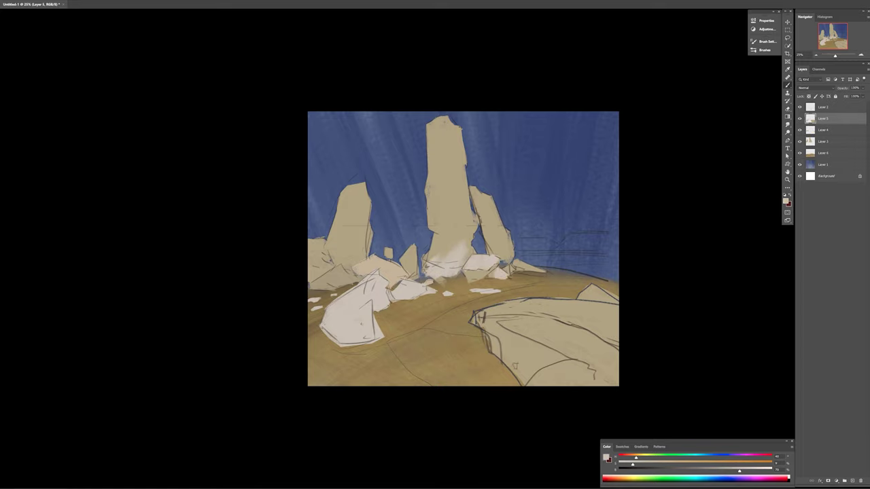
Step: Sample a darker colour and create a new layer just above the sky
{"action": "right_click", "coordinate": [552, 247]}
{"action": "key", "text": "Escape"}
{"action": "left_click", "coordinate": [558, 275], "text": "alt"}
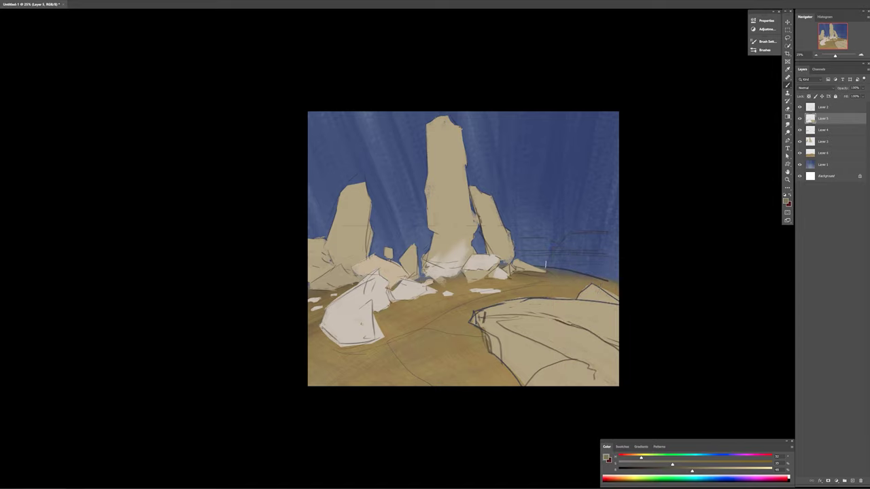
{"action": "key", "text": "alt+bracketleft"}
{"action": "key", "text": "alt+bracketleft"}
{"action": "key", "text": "alt+bracketleft"}
{"action": "key", "text": "alt+bracketleft"}
{"action": "key", "text": "ctrl+shift+alt+n"}
Step: Paint a brownish horizon band and light grey mesas behind the rocks
{"action": "left_click", "coordinate": [594, 267], "text": "alt"}
{"action": "left_click_drag", "start_coordinate": [517, 256], "coordinate": [608, 265]}
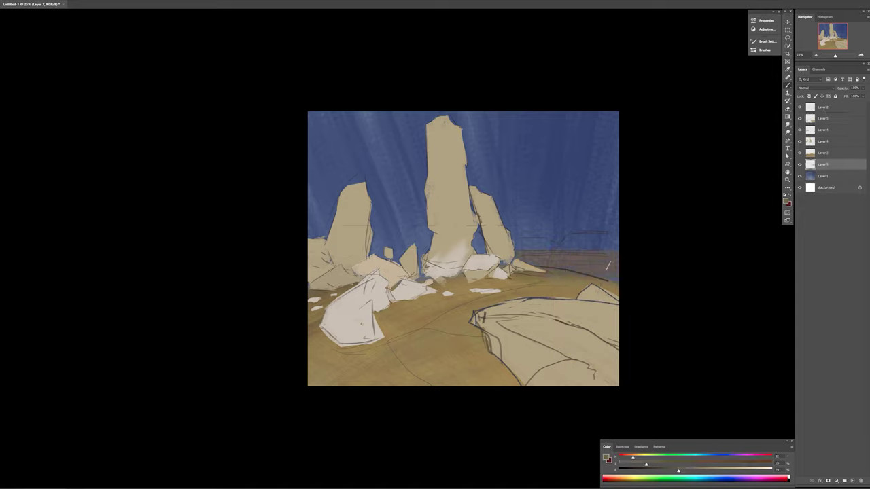
{"action": "left_click", "coordinate": [559, 265], "text": "alt"}
{"action": "mouse_move", "coordinate": [558, 246]}
{"action": "left_mouse_down"}
{"action": "mouse_move", "coordinate": [615, 233]}
{"action": "mouse_move", "coordinate": [479, 245]}
{"action": "left_mouse_up"}
{"action": "right_click", "coordinate": [567, 248]}
{"action": "key", "text": "Escape"}
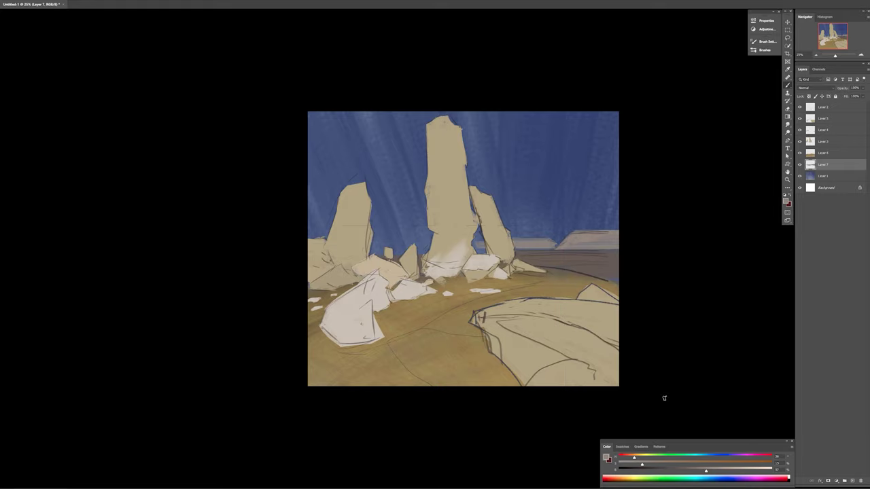
Step: Brighten the right mesas and left horizon, add a faint horizon line, and hide the sketch lines
{"action": "left_click", "coordinate": [591, 241], "text": "alt"}
{"action": "left_click_drag", "start_coordinate": [615, 238], "coordinate": [530, 243]}
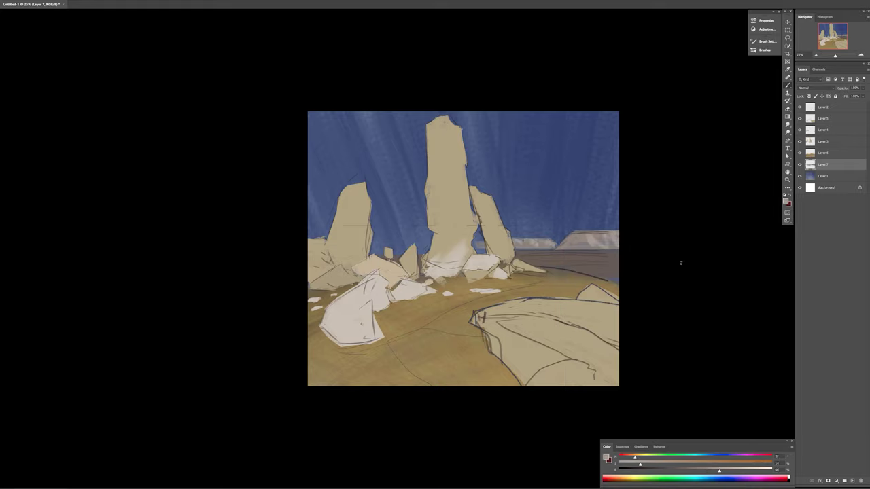
{"action": "left_click", "coordinate": [518, 253], "text": "alt"}
{"action": "left_click_drag", "start_coordinate": [430, 246], "coordinate": [371, 243]}
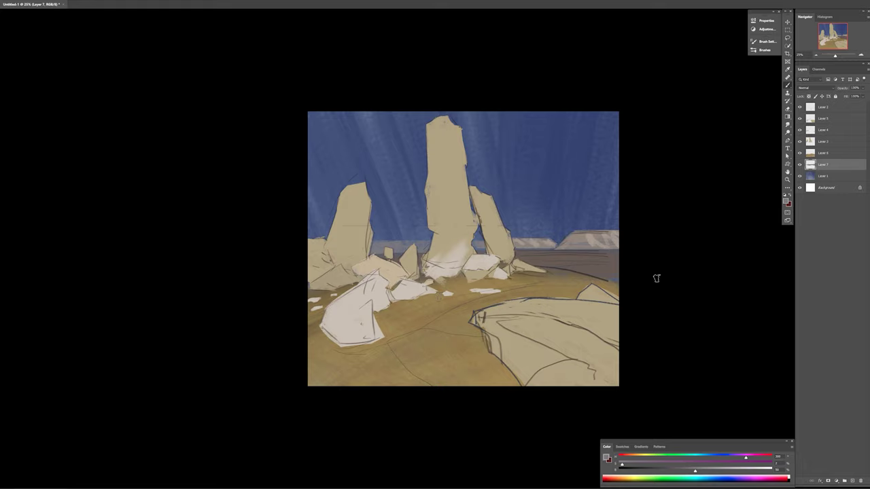
{"action": "left_click", "coordinate": [588, 255], "text": "alt"}
{"action": "left_click_drag", "start_coordinate": [619, 254], "coordinate": [522, 254]}
{"action": "key", "text": "ctrl+comma"}
{"action": "key", "text": "ctrl+comma"}
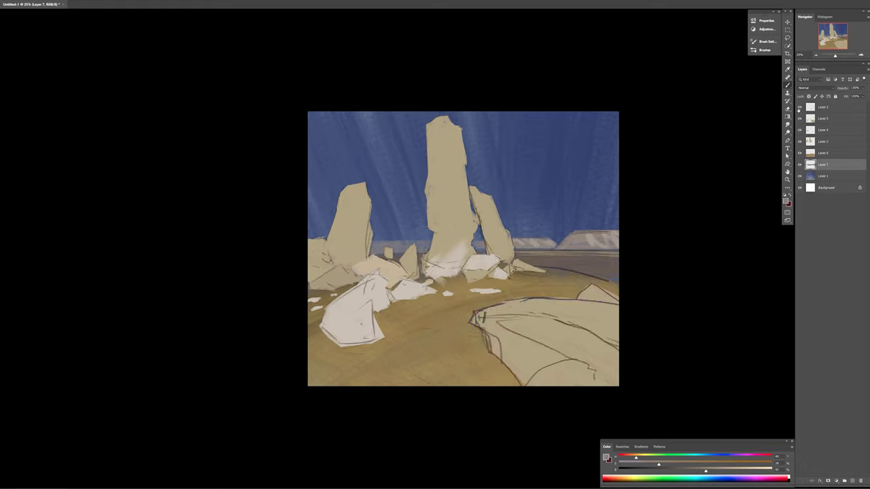
{"action": "key", "text": "ctrl+comma"}
{"action": "key", "text": "ctrl+comma"}
{"action": "key", "text": "ctrl+comma"}
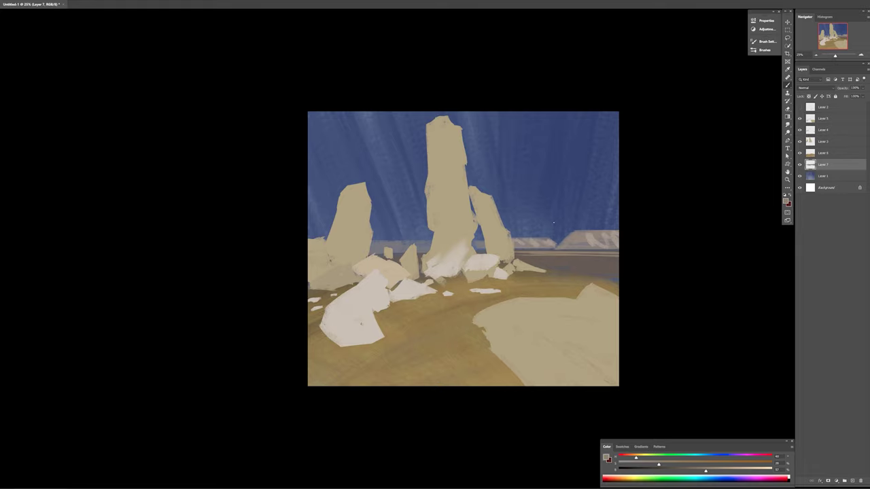
Step: Switch to the sand layer and sample a slightly darker brown from the sand
{"action": "right_click", "coordinate": [436, 317], "text": "ctrl"}
{"action": "left_click", "coordinate": [452, 326]}
{"action": "right_click", "coordinate": [554, 247]}
{"action": "left_click", "coordinate": [486, 340], "text": "alt"}
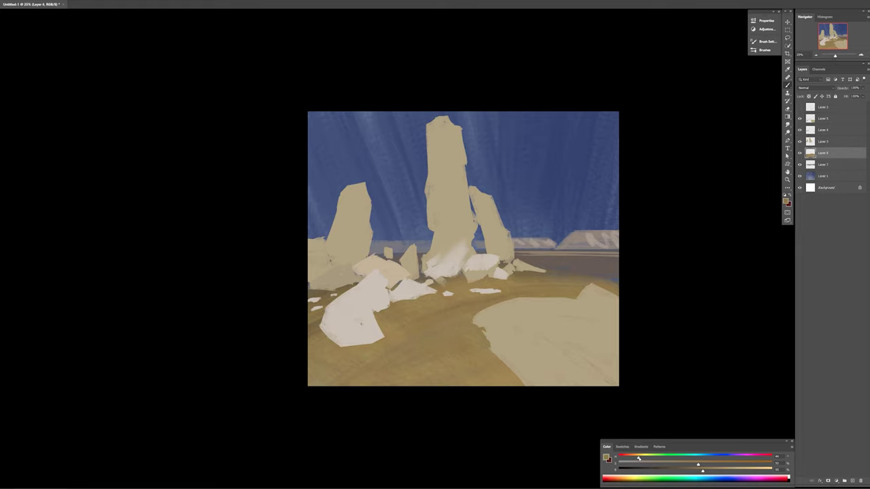
{"action": "left_click_drag", "start_coordinate": [710, 471], "coordinate": [705, 470]}
{"action": "left_click", "coordinate": [516, 367], "text": "alt"}
Step: Choose a lighter beige and extend the white rock's lower edge
{"action": "key", "text": "alt+bracketright"}
{"action": "right_click", "coordinate": [537, 201]}
{"action": "left_click", "coordinate": [464, 126], "text": "alt"}
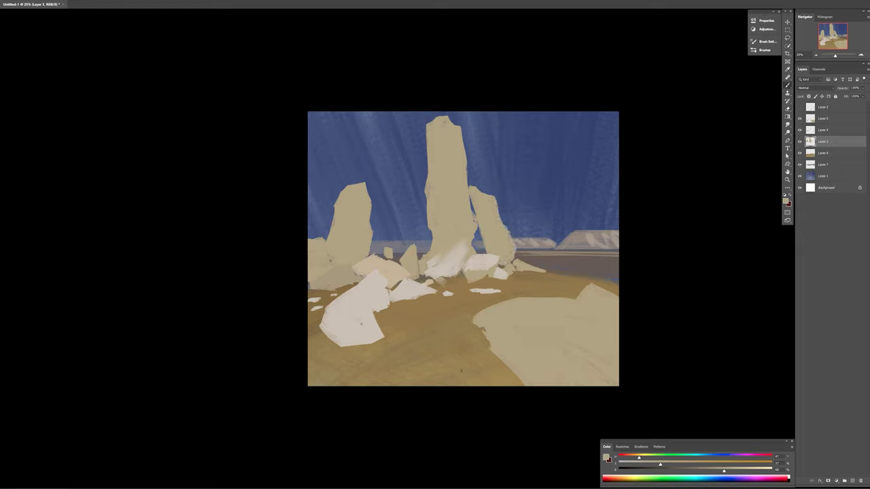
{"action": "left_click", "coordinate": [354, 312], "text": "ctrl"}
{"action": "left_click", "coordinate": [354, 312], "text": "alt"}
{"action": "mouse_move", "coordinate": [319, 324]}
{"action": "left_mouse_down"}
{"action": "mouse_move", "coordinate": [345, 350]}
{"action": "mouse_move", "coordinate": [380, 348]}
{"action": "left_mouse_up"}
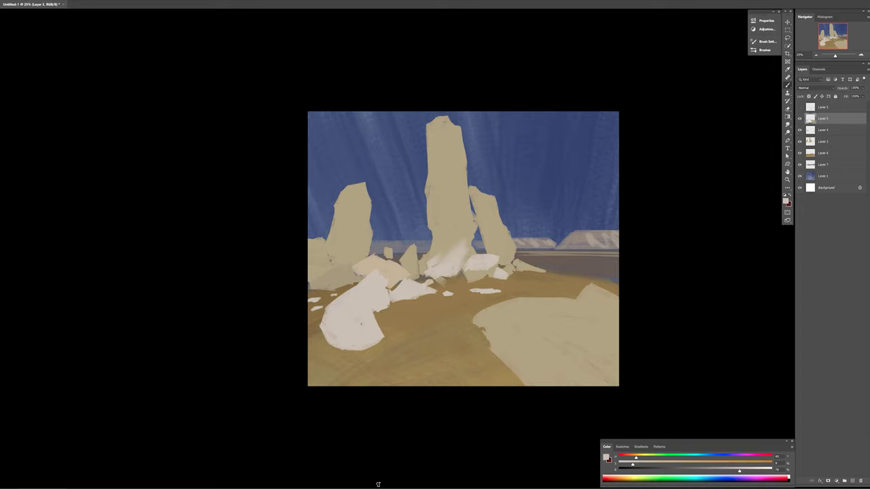
Step: Cover the lower-right ground sketch line in brownish tan and add cream highlights to the rock
{"action": "left_click", "coordinate": [748, 178], "text": "alt"}
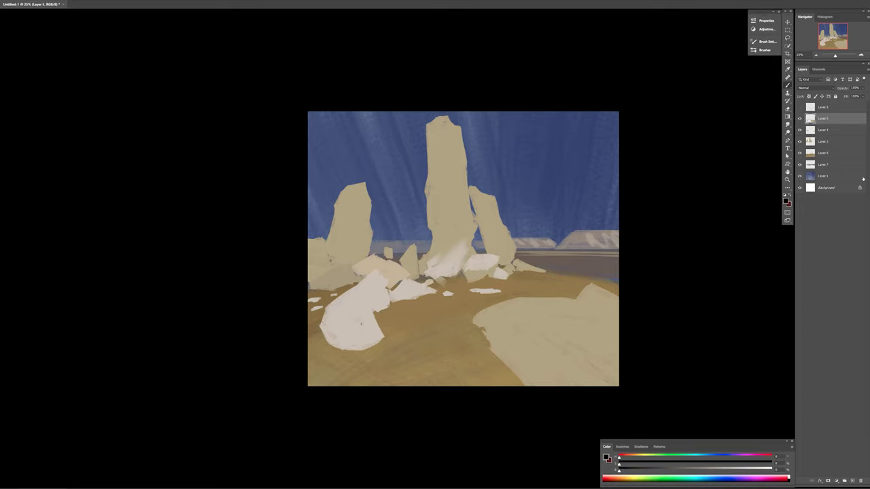
{"action": "left_click", "coordinate": [635, 459]}
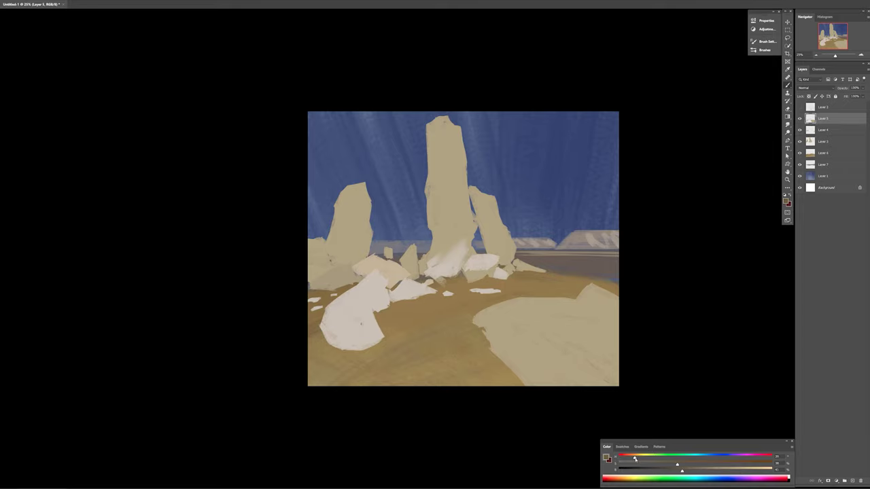
{"action": "left_click", "coordinate": [511, 356], "text": "alt"}
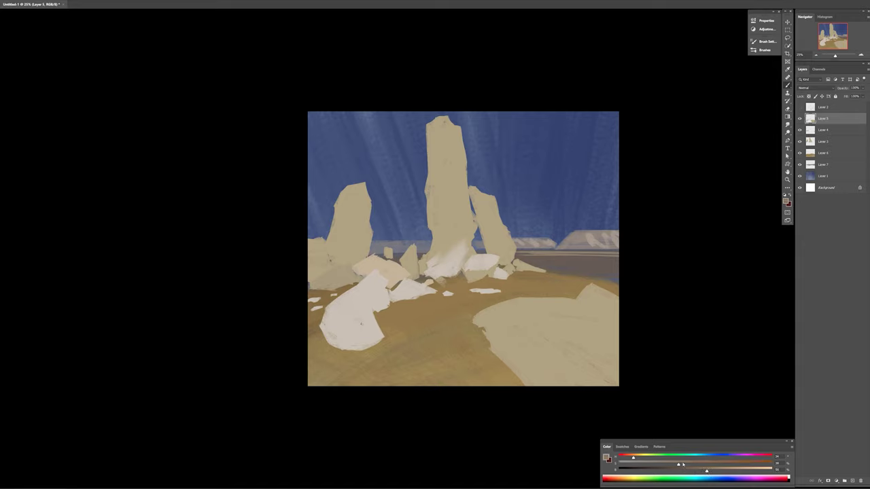
{"action": "left_click_drag", "start_coordinate": [489, 340], "coordinate": [574, 371]}
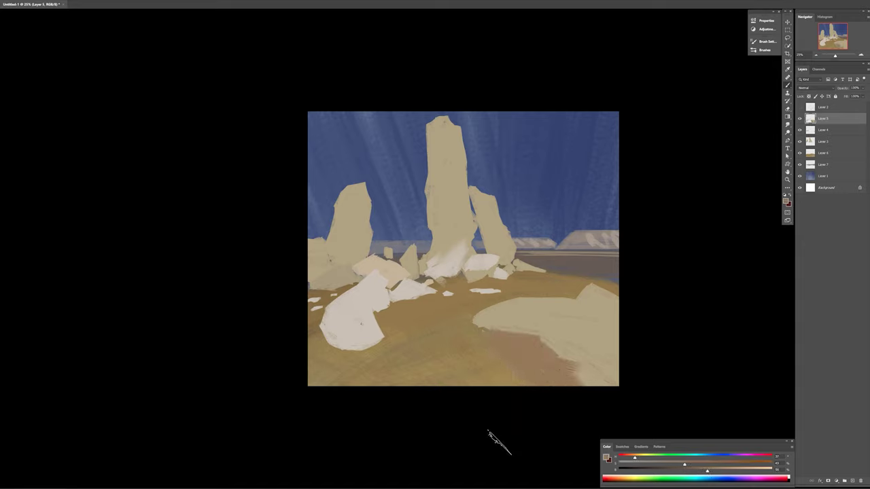
{"action": "left_click", "coordinate": [735, 471]}
{"action": "left_click", "coordinate": [568, 345], "text": "alt"}
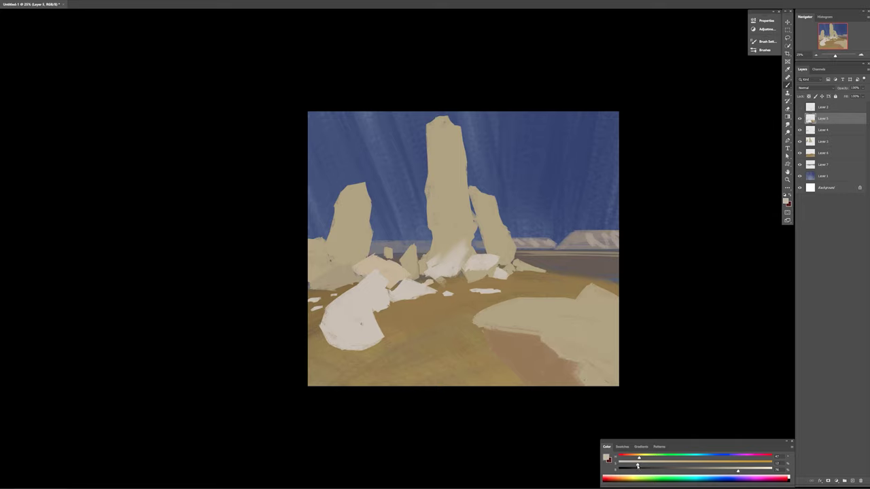
{"action": "left_click_drag", "start_coordinate": [577, 356], "coordinate": [607, 355]}
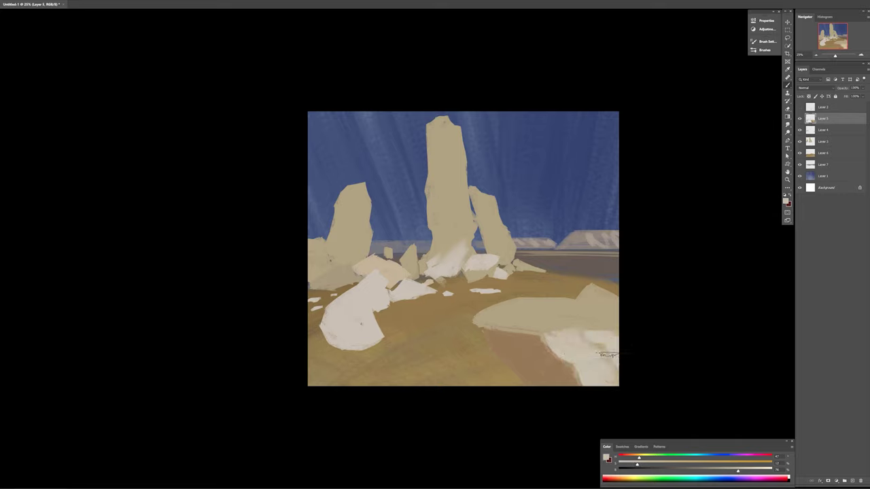
Step: Create Layer 8 and paint a dark brown shadow across the foreground sand
{"action": "left_click", "coordinate": [466, 365], "text": "ctrl"}
{"action": "key", "text": "ctrl+shift+alt+n"}
{"action": "right_click", "coordinate": [561, 336]}
{"action": "key", "text": "Escape"}
{"action": "left_click_drag", "start_coordinate": [735, 470], "coordinate": [665, 470]}
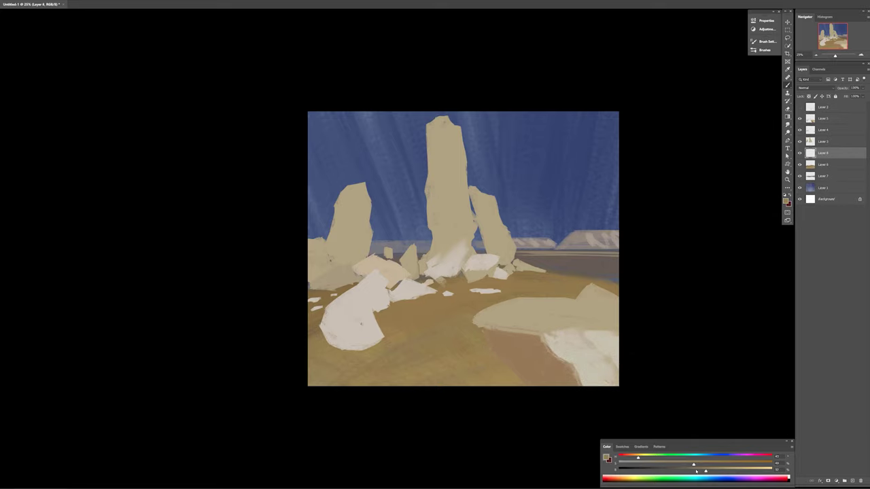
{"action": "mouse_move", "coordinate": [489, 344]}
{"action": "left_mouse_down"}
{"action": "mouse_move", "coordinate": [397, 354]}
{"action": "mouse_move", "coordinate": [516, 380]}
{"action": "mouse_move", "coordinate": [435, 385]}
{"action": "mouse_move", "coordinate": [387, 372]}
{"action": "left_mouse_up"}
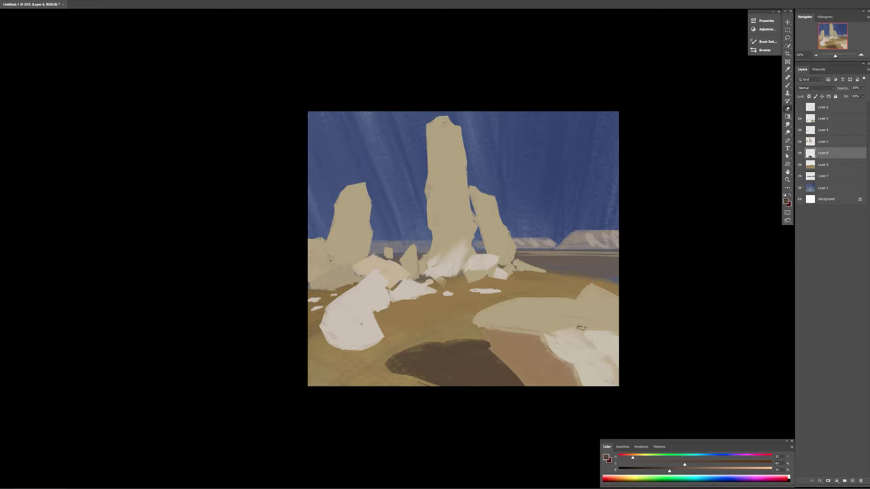
Step: On Layer 5, fill the notch in the tan rock's top and add a darker grey stroke
{"action": "left_click", "coordinate": [580, 329], "text": "ctrl"}
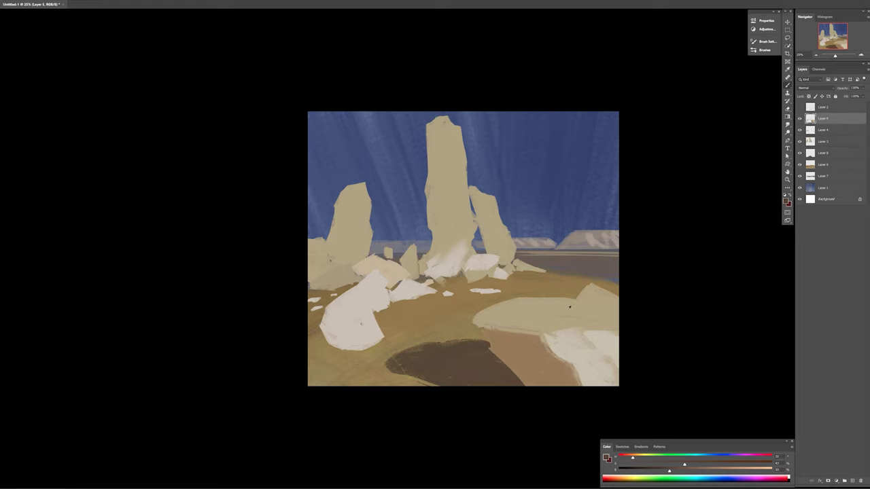
{"action": "left_click", "coordinate": [569, 306], "text": "alt"}
{"action": "left_click_drag", "start_coordinate": [572, 300], "coordinate": [520, 303]}
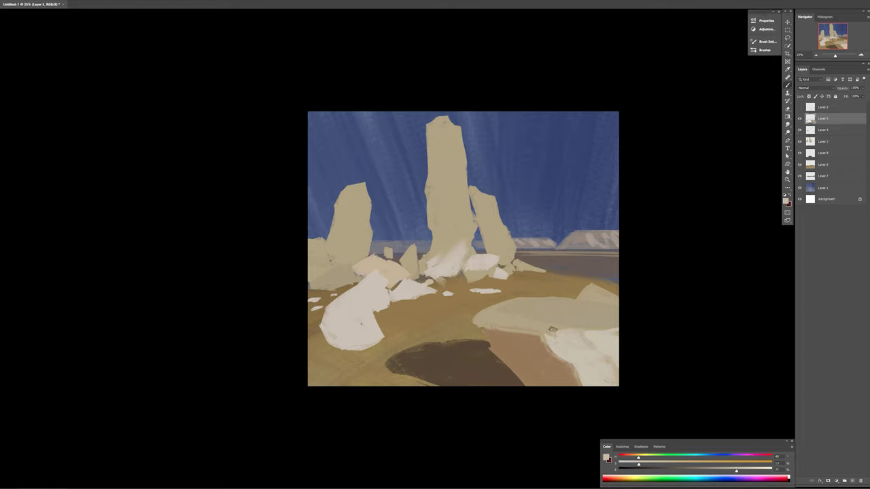
{"action": "right_click", "coordinate": [578, 333]}
{"action": "left_click", "coordinate": [498, 313]}
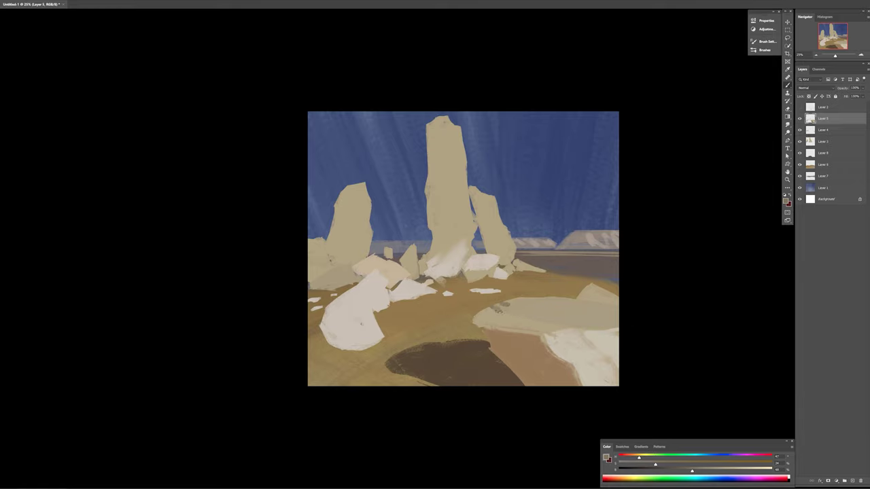
{"action": "left_click_drag", "start_coordinate": [538, 321], "coordinate": [574, 328]}
Step: Mix a lighter, warmer tan and paint shading on the central and left rocks
{"action": "key", "text": "b"}
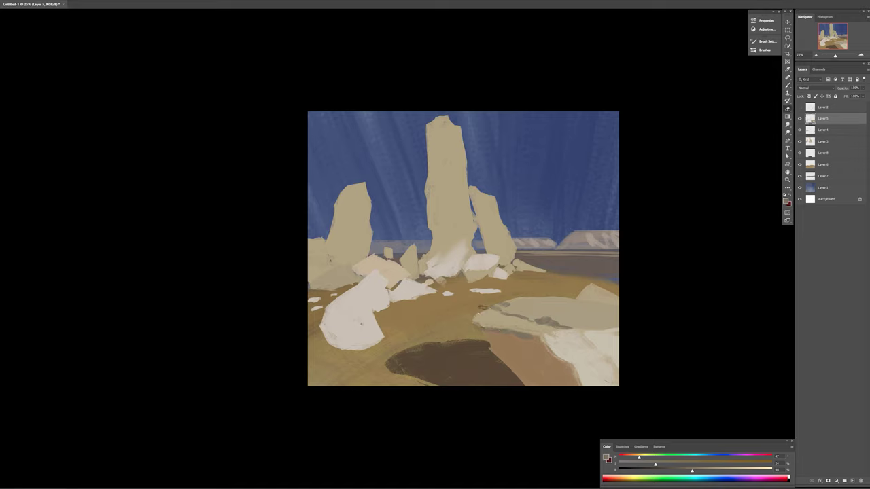
{"action": "left_click_drag", "start_coordinate": [692, 469], "coordinate": [719, 469]}
{"action": "left_click", "coordinate": [659, 465]}
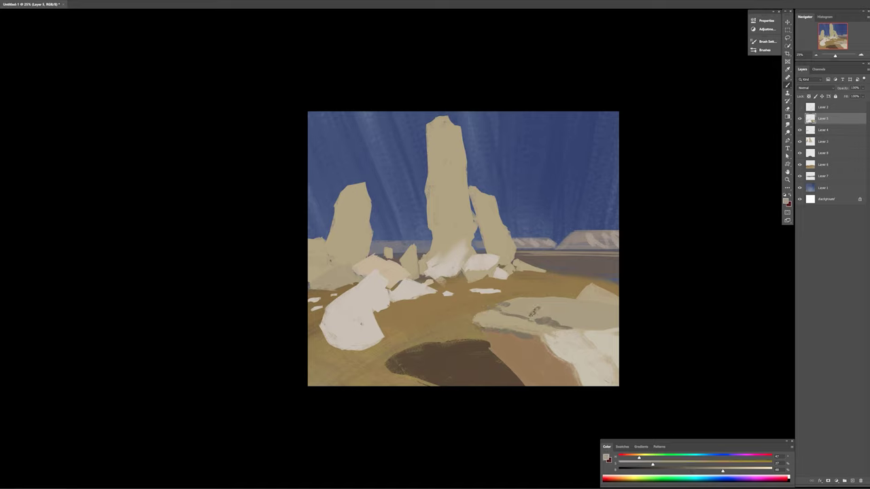
{"action": "left_click", "coordinate": [674, 465]}
{"action": "left_click", "coordinate": [685, 465]}
{"action": "left_click", "coordinate": [707, 470]}
{"action": "left_click_drag", "start_coordinate": [435, 217], "coordinate": [449, 268]}
Step: Add a clipped highlight layer over the spire and brighten its right edge
{"action": "left_click_drag", "start_coordinate": [340, 319], "coordinate": [354, 346]}
{"action": "right_click", "coordinate": [466, 145]}
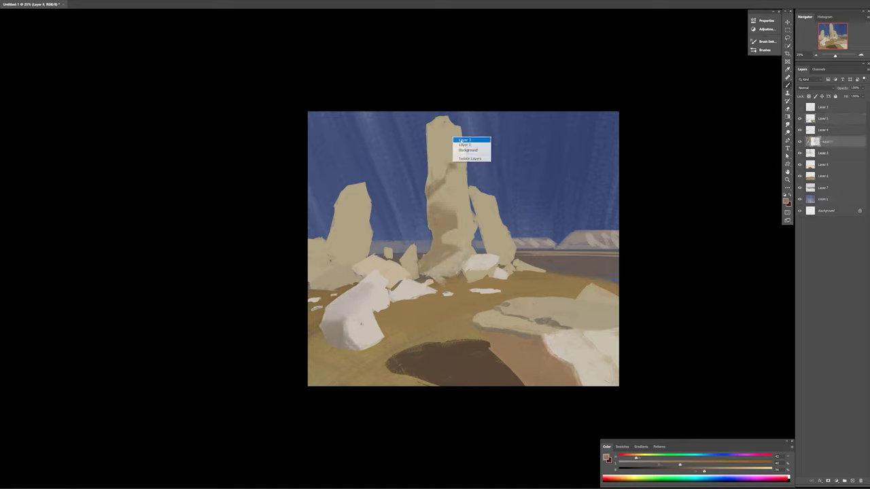
{"action": "left_click", "coordinate": [476, 153]}
{"action": "left_click", "coordinate": [544, 184], "text": "alt"}
{"action": "left_click", "coordinate": [745, 469]}
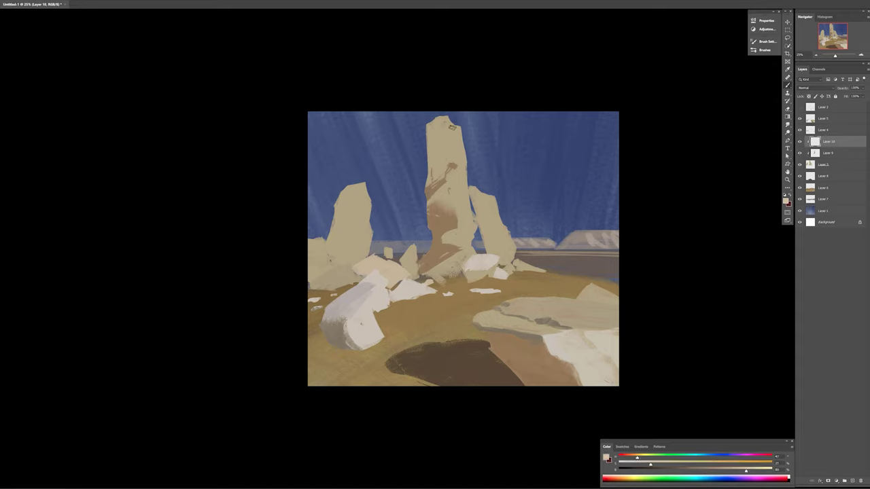
{"action": "mouse_move", "coordinate": [466, 161]}
{"action": "left_mouse_down"}
{"action": "mouse_move", "coordinate": [462, 241]}
{"action": "mouse_move", "coordinate": [427, 273]}
{"action": "left_mouse_up"}
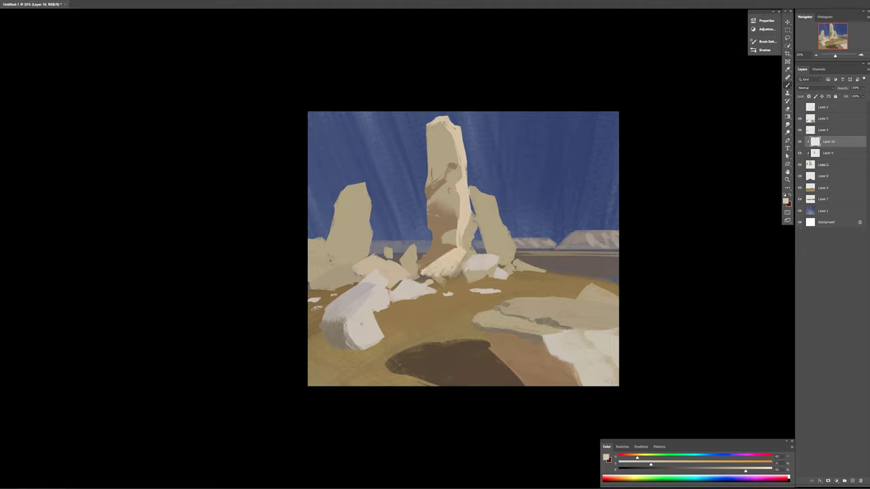
Step: Warm Layer 9's spire (Cyan-Red +12) and Layer 6's sand (+14) with Color Balance
{"action": "key", "text": "alt+bracketleft"}
{"action": "key", "text": "ctrl+b"}
{"action": "mouse_move", "coordinate": [429, 436]}
{"action": "left_mouse_down"}
{"action": "mouse_move", "coordinate": [428, 453]}
{"action": "mouse_move", "coordinate": [434, 438]}
{"action": "left_mouse_up"}
{"action": "key", "text": "Return"}
{"action": "key", "text": "alt+bracketleft"}
{"action": "key", "text": "alt+bracketleft"}
{"action": "key", "text": "alt+bracketleft"}
{"action": "key", "text": "ctrl+b"}
{"action": "key", "text": "Return"}
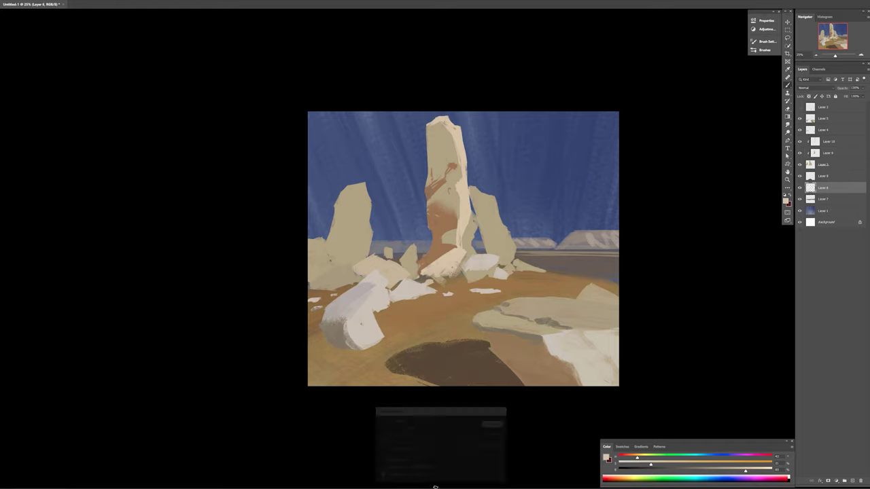
Step: Lower the distant mesa, stretch it to the right edge, and shift Layers 2–7 down ~28 px
{"action": "key", "text": "alt+bracketleft"}
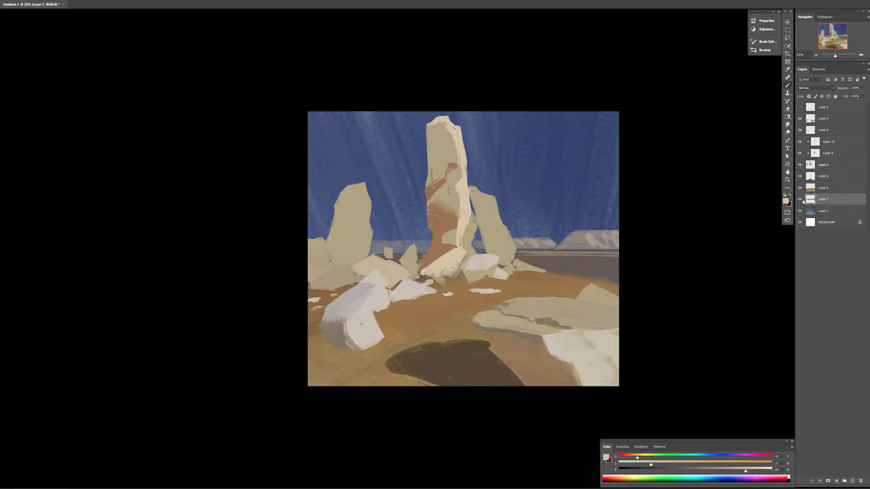
{"action": "left_click_drag", "start_coordinate": [654, 193], "coordinate": [640, 212]}
{"action": "key", "text": "ctrl+t"}
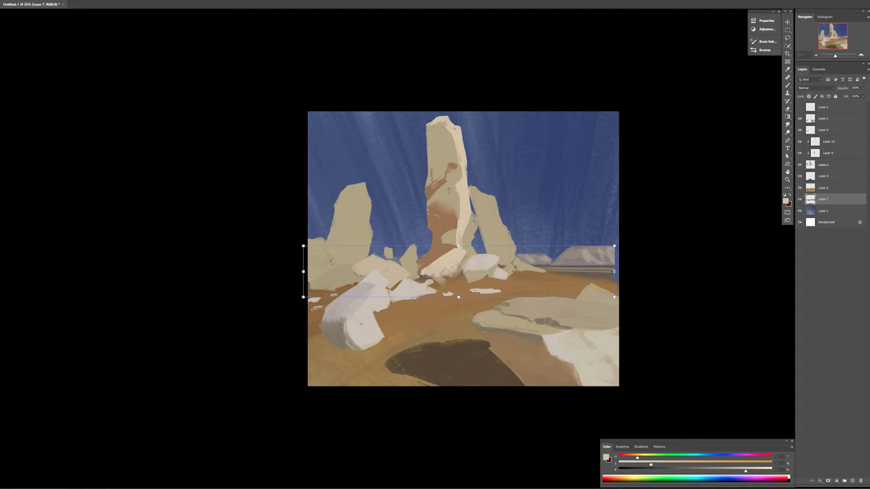
{"action": "left_click_drag", "start_coordinate": [621, 272], "coordinate": [636, 272]}
{"action": "key", "text": "Return"}
{"action": "left_click", "coordinate": [818, 108], "text": "shift"}
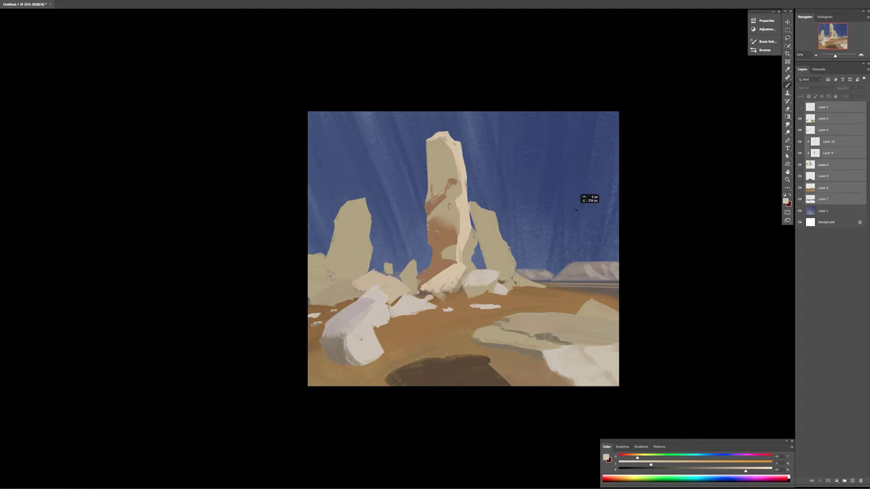
{"action": "left_click_drag", "start_coordinate": [574, 170], "coordinate": [574, 189]}
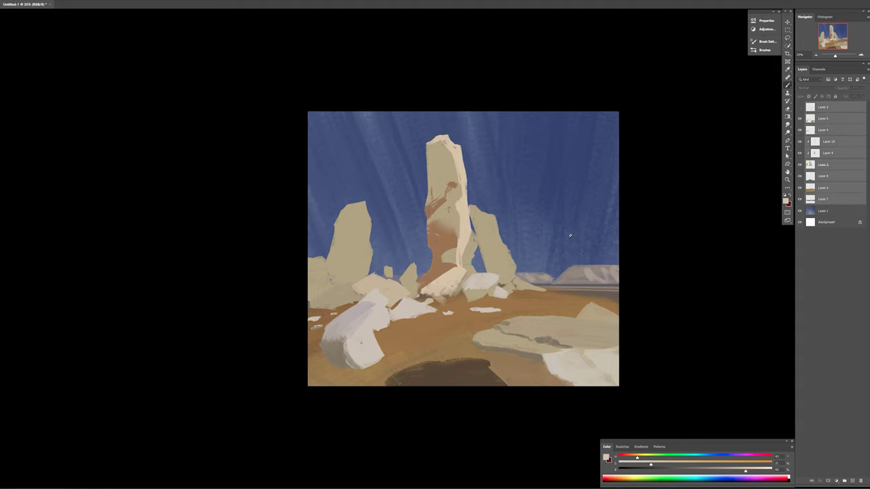
Step: Try light blue textured cloud strokes on sky Layer 1, then undo them
{"action": "right_click", "coordinate": [525, 173]}
{"action": "left_click", "coordinate": [541, 192]}
{"action": "right_click", "coordinate": [590, 228]}
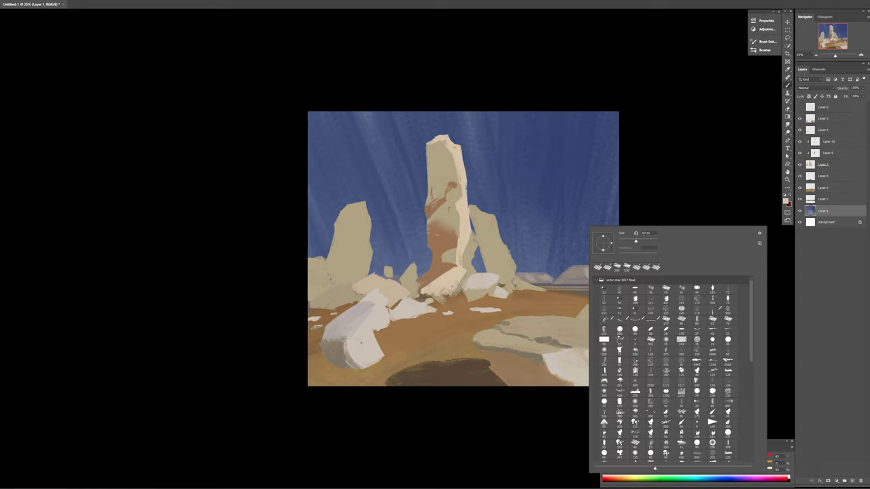
{"action": "double_click", "coordinate": [630, 363]}
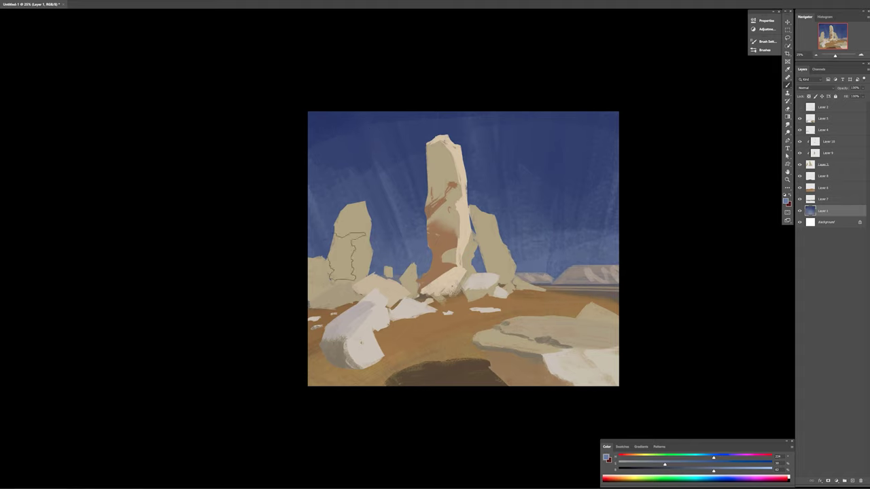
{"action": "left_click_drag", "start_coordinate": [326, 150], "coordinate": [396, 227]}
{"action": "key", "text": "ctrl+z"}
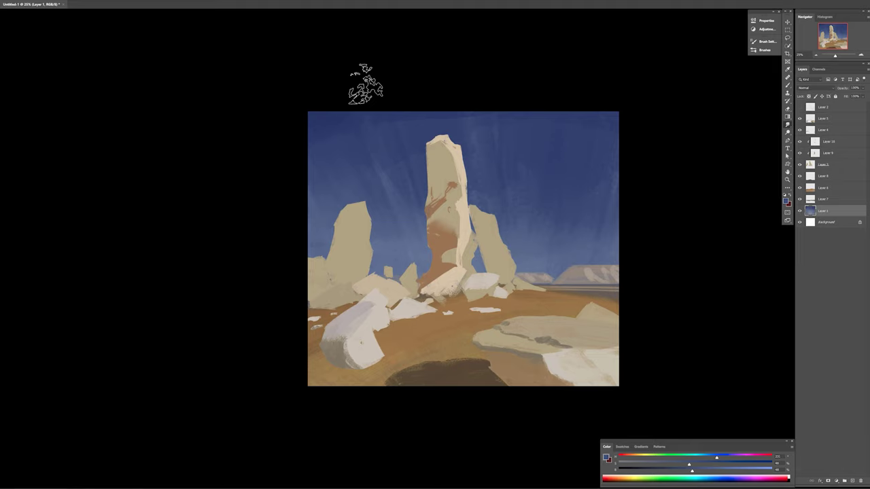
{"action": "key", "text": "ctrl+plus"}
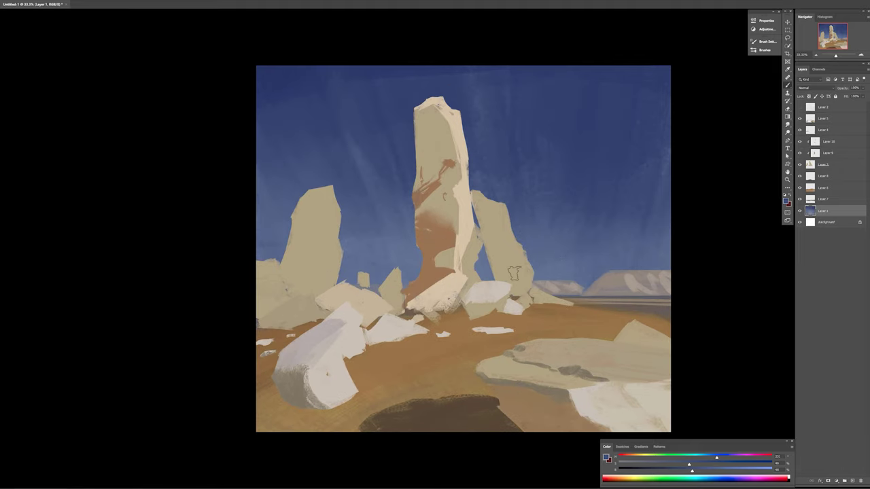
Step: On Layer 10, sample the pillar's light cream and stroke its right side
{"action": "right_click", "coordinate": [462, 196], "text": "ctrl"}
{"action": "left_click", "coordinate": [474, 198]}
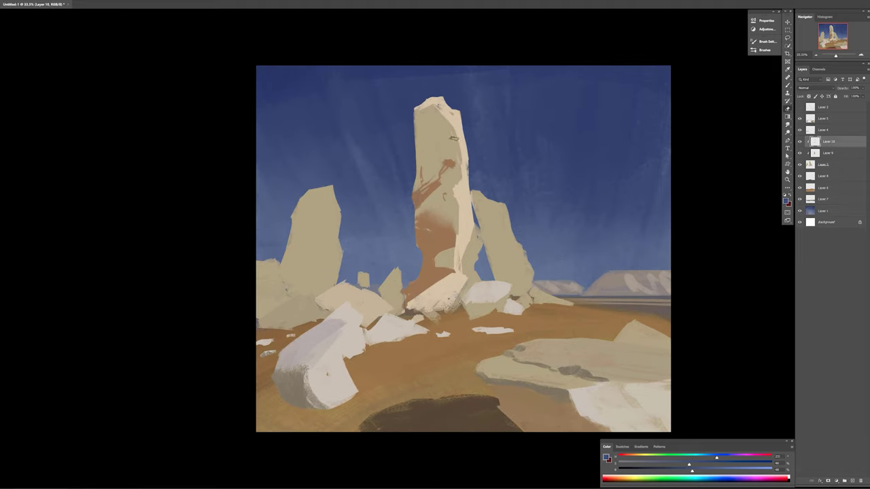
{"action": "left_click", "coordinate": [445, 116], "text": "alt"}
{"action": "left_click", "coordinate": [454, 125], "text": "alt"}
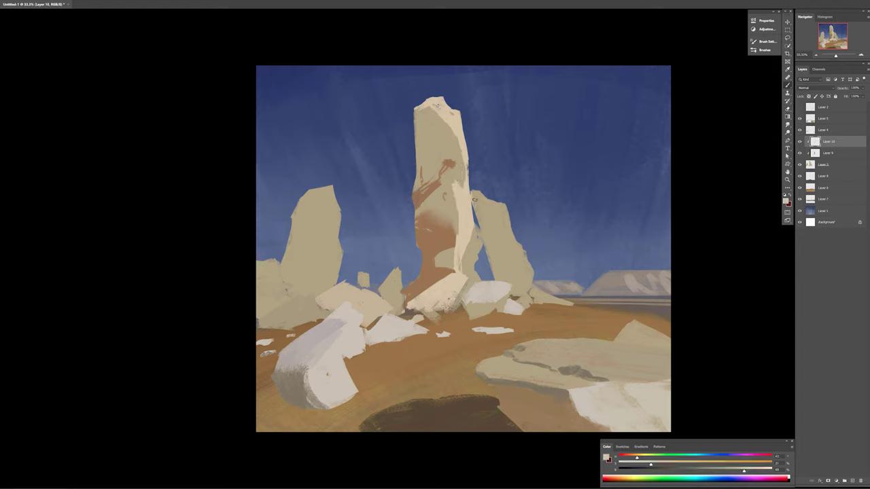
{"action": "left_click_drag", "start_coordinate": [454, 181], "coordinate": [465, 185]}
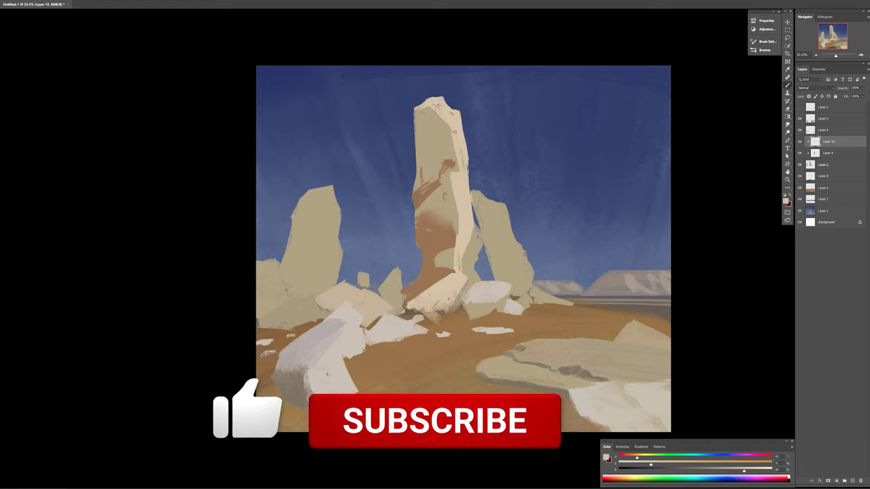
Step: On Layer 9, shade the central pillar's right edge dark brown
{"action": "key", "text": "alt+bracketleft"}
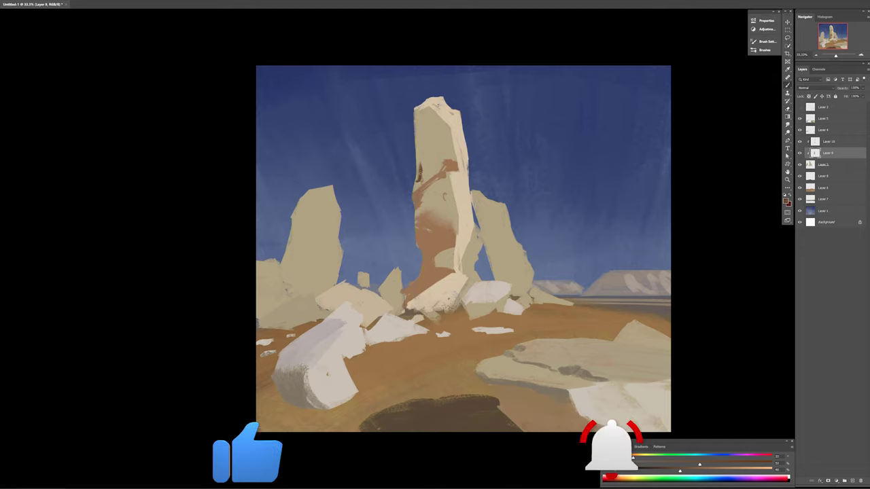
{"action": "key", "text": "e"}
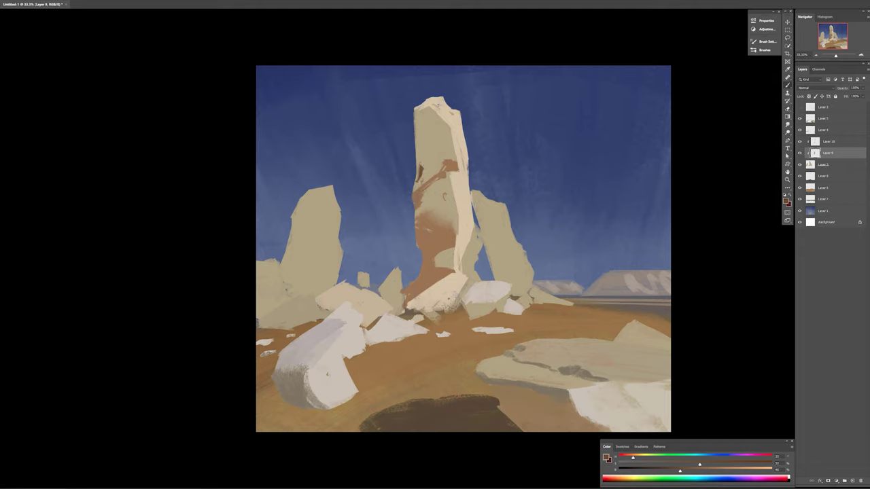
{"action": "left_click", "coordinate": [328, 368], "text": "ctrl"}
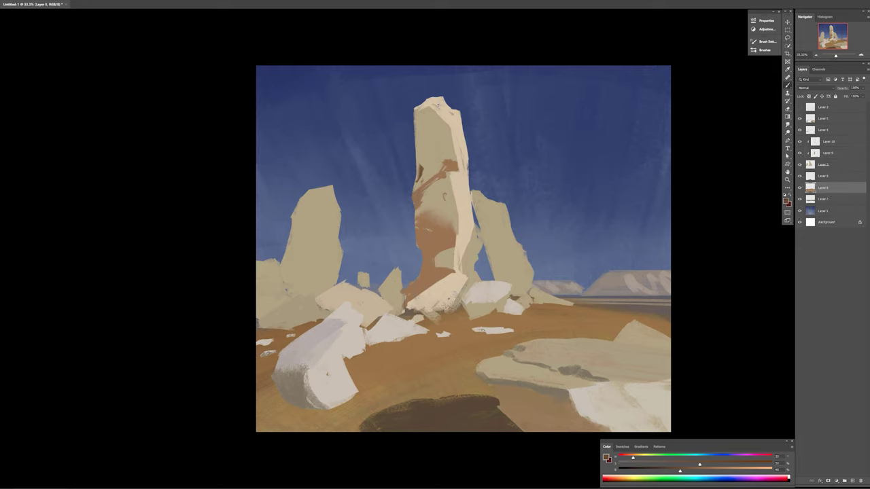
{"action": "left_click", "coordinate": [468, 259], "text": "ctrl"}
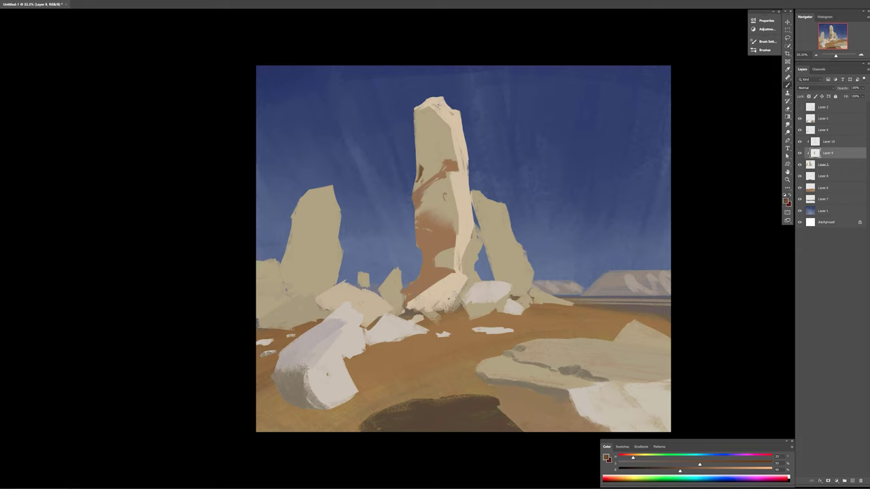
{"action": "mouse_move", "coordinate": [470, 235]}
{"action": "left_mouse_down"}
{"action": "mouse_move", "coordinate": [462, 267]}
{"action": "mouse_move", "coordinate": [470, 267]}
{"action": "left_mouse_up"}
{"action": "left_click", "coordinate": [469, 258], "text": "alt"}
{"action": "mouse_move", "coordinate": [479, 228]}
{"action": "left_mouse_down"}
{"action": "mouse_move", "coordinate": [465, 266]}
{"action": "mouse_move", "coordinate": [472, 282]}
{"action": "left_mouse_up"}
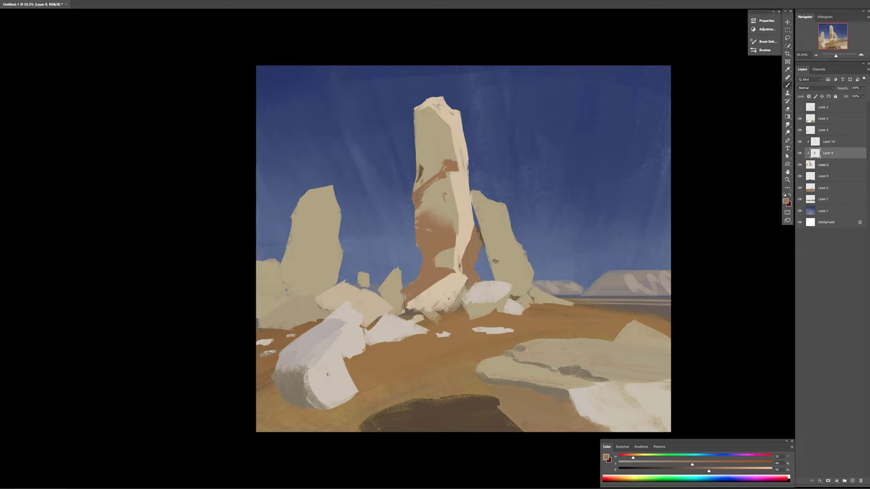
Step: Cover the pillar's middle and upper sections with light beige on Layer 10
{"action": "left_click", "coordinate": [475, 239], "text": "ctrl"}
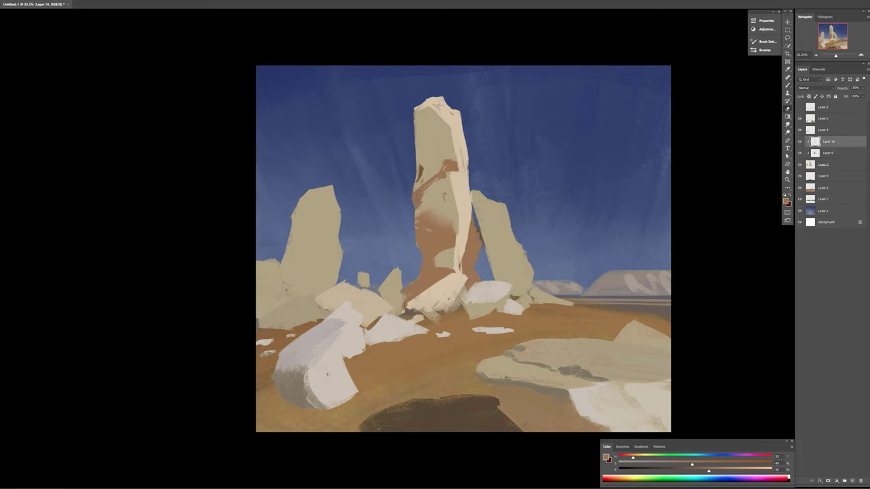
{"action": "left_click", "coordinate": [454, 231], "text": "alt"}
{"action": "left_click_drag", "start_coordinate": [454, 231], "coordinate": [451, 242]}
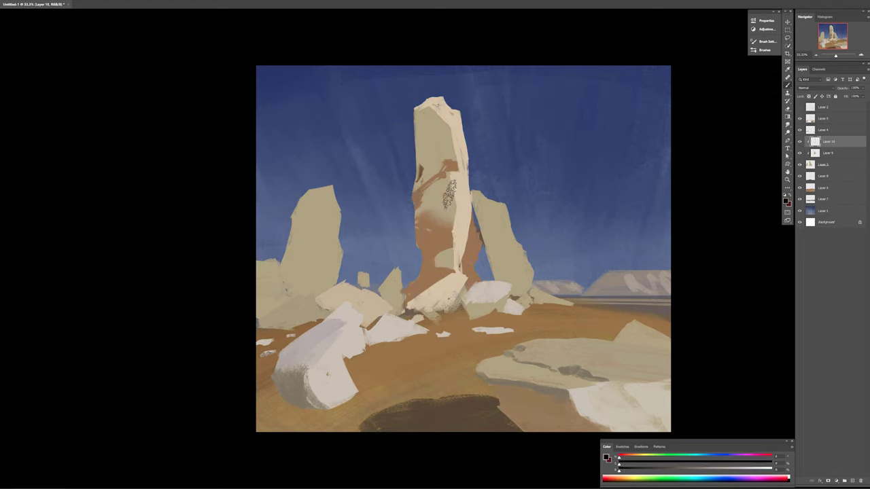
{"action": "left_click_drag", "start_coordinate": [464, 175], "coordinate": [432, 216]}
{"action": "left_click_drag", "start_coordinate": [427, 178], "coordinate": [459, 249]}
{"action": "left_click_drag", "start_coordinate": [469, 179], "coordinate": [420, 226]}
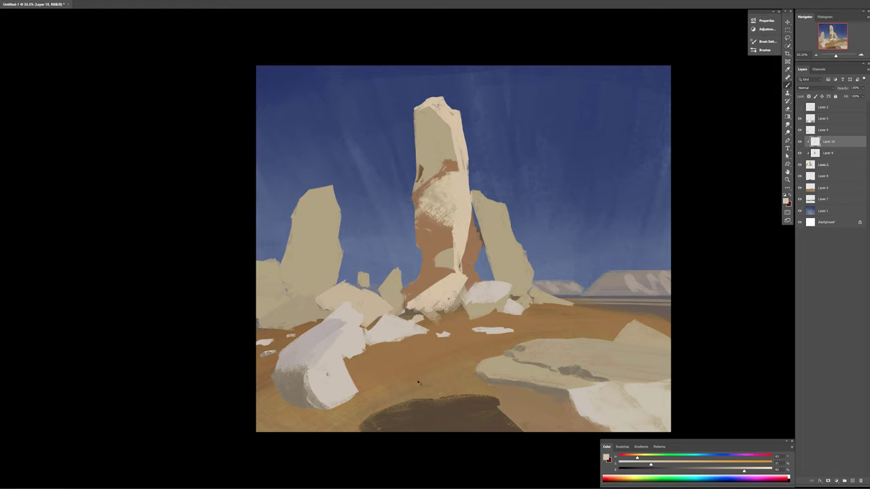
{"action": "left_click_drag", "start_coordinate": [434, 113], "coordinate": [430, 169]}
{"action": "mouse_move", "coordinate": [451, 128]}
{"action": "left_mouse_down"}
{"action": "mouse_move", "coordinate": [427, 179]}
{"action": "mouse_move", "coordinate": [426, 223]}
{"action": "mouse_move", "coordinate": [442, 212]}
{"action": "mouse_move", "coordinate": [457, 265]}
{"action": "left_mouse_up"}
Step: Add tan-brown strokes mid-pillar and a light beige patch on the lower pillar
{"action": "left_click", "coordinate": [465, 238], "text": "alt"}
{"action": "left_click", "coordinate": [458, 315], "text": "alt"}
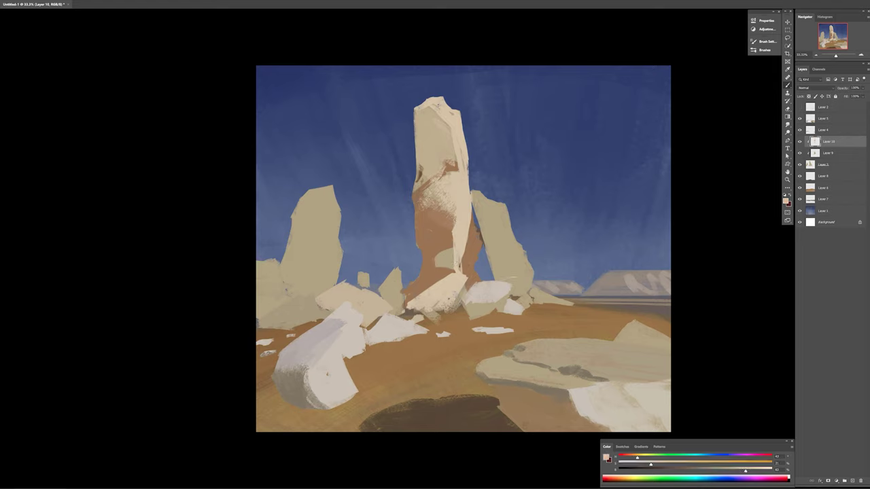
{"action": "left_click_drag", "start_coordinate": [432, 139], "coordinate": [432, 160]}
{"action": "left_click", "coordinate": [422, 129], "text": "alt"}
{"action": "mouse_move", "coordinate": [435, 248]}
{"action": "left_mouse_down"}
{"action": "mouse_move", "coordinate": [451, 272]}
{"action": "mouse_move", "coordinate": [450, 259]}
{"action": "mouse_move", "coordinate": [438, 256]}
{"action": "left_mouse_up"}
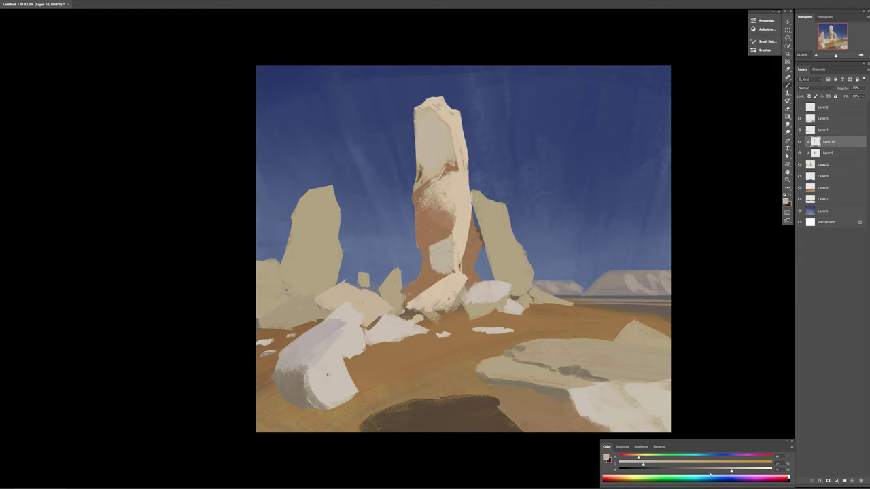
Step: Darken the colour and shade the central pillar's base and left base dark brown
{"action": "left_click_drag", "start_coordinate": [709, 474], "coordinate": [672, 473]}
{"action": "left_click_drag", "start_coordinate": [473, 232], "coordinate": [472, 246]}
{"action": "left_click_drag", "start_coordinate": [671, 470], "coordinate": [662, 471]}
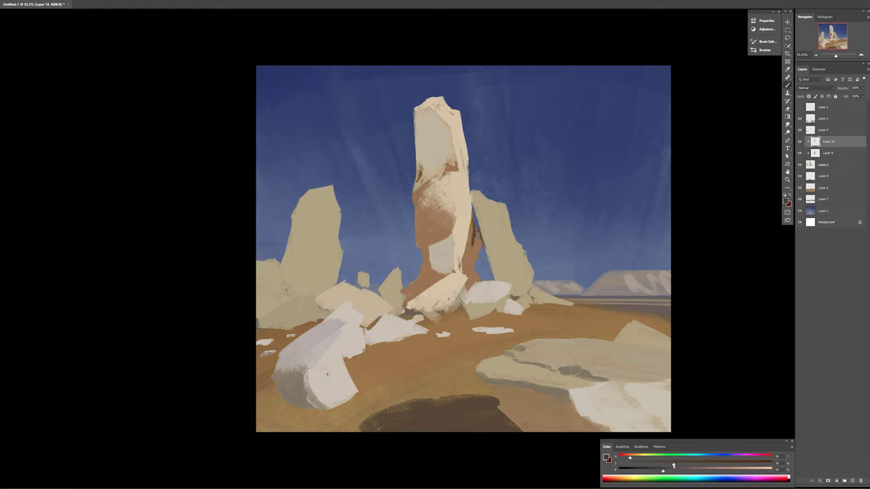
{"action": "left_click_drag", "start_coordinate": [412, 280], "coordinate": [410, 279]}
{"action": "left_click_drag", "start_coordinate": [466, 299], "coordinate": [441, 310]}
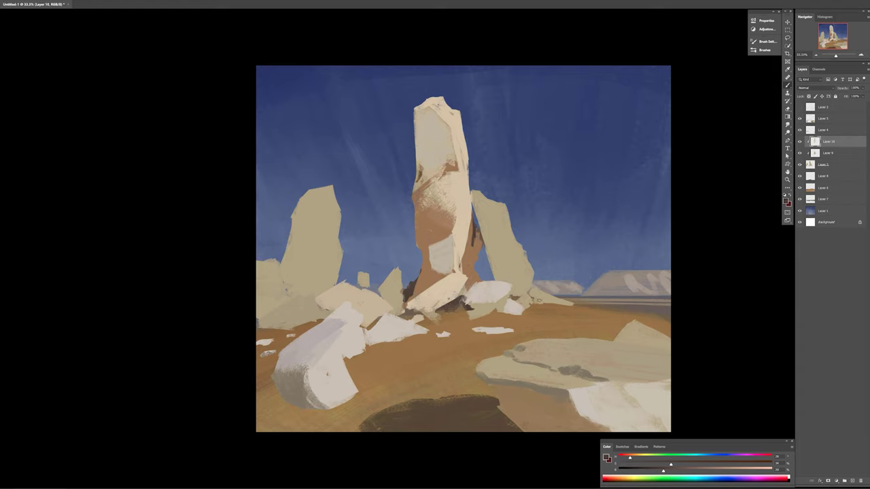
{"action": "right_click", "coordinate": [445, 299]}
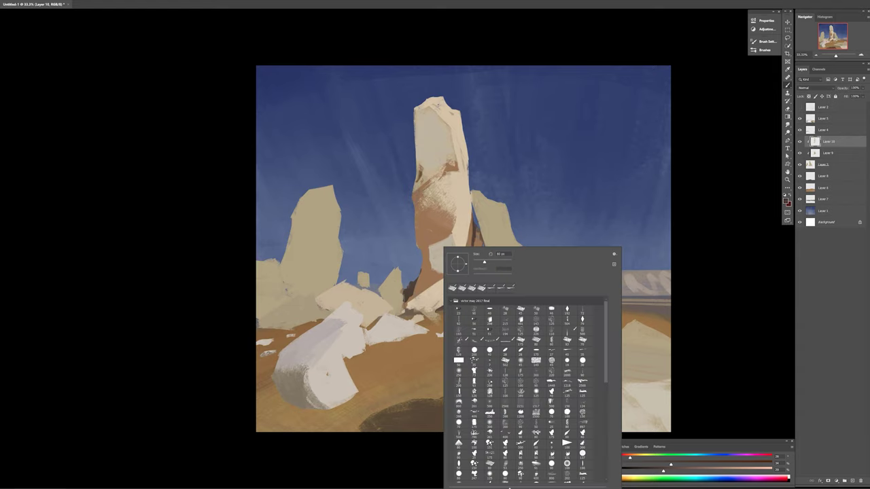
{"action": "key", "text": "Escape"}
Step: Sample a light beige and lighten the left rock with beige strokes
{"action": "left_click", "coordinate": [427, 278], "text": "alt"}
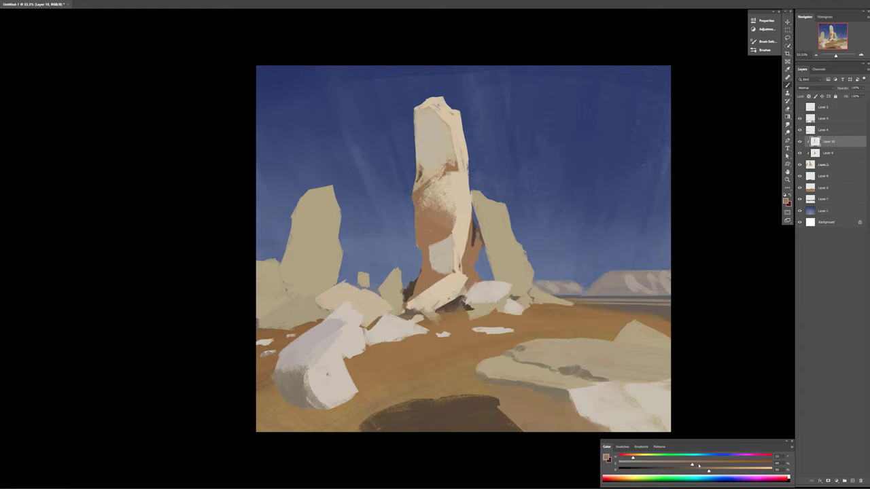
{"action": "left_click", "coordinate": [431, 279], "text": "alt"}
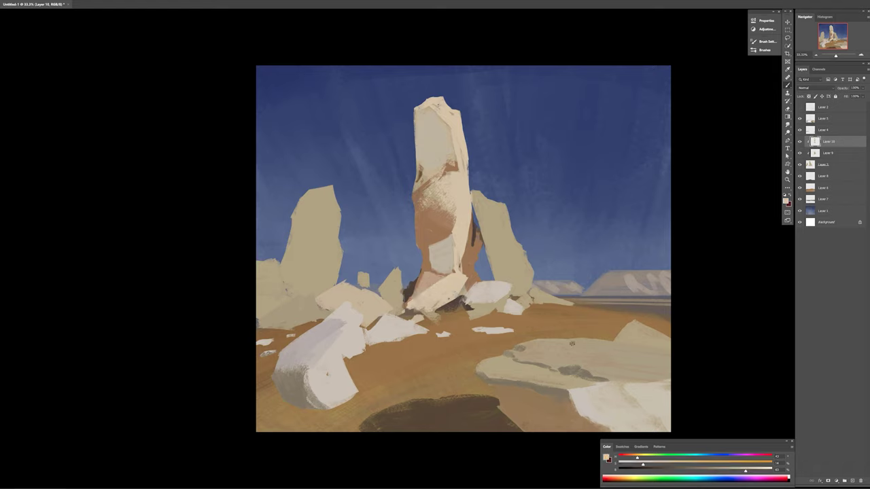
{"action": "left_click", "coordinate": [331, 292], "text": "ctrl"}
{"action": "key", "text": "d"}
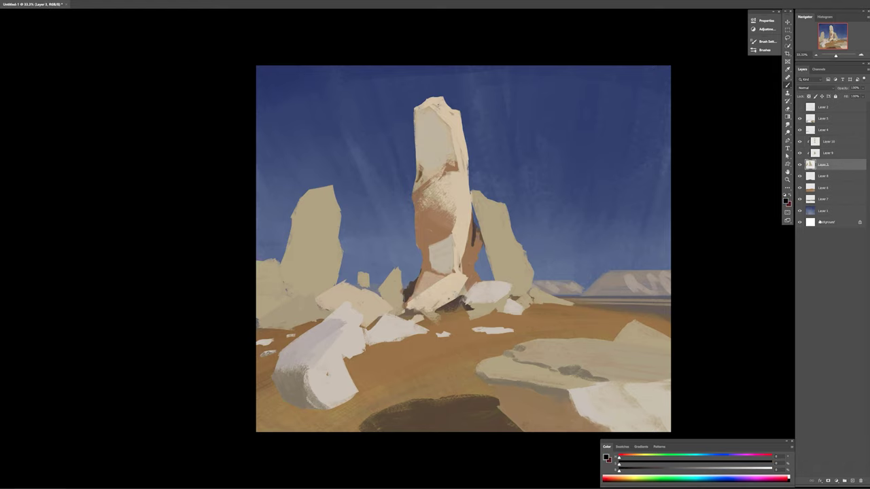
{"action": "left_click", "coordinate": [319, 224], "text": "ctrl"}
{"action": "left_click", "coordinate": [349, 259], "text": "alt"}
{"action": "mouse_move", "coordinate": [319, 194]}
{"action": "left_mouse_down"}
{"action": "mouse_move", "coordinate": [340, 244]}
{"action": "mouse_move", "coordinate": [310, 197]}
{"action": "left_mouse_up"}
Step: With a flat slanted brush, repaint the left rock lighter and trim its right edge
{"action": "right_click", "coordinate": [381, 248]}
{"action": "double_click", "coordinate": [441, 342]}
{"action": "left_click_drag", "start_coordinate": [319, 238], "coordinate": [299, 289]}
{"action": "key", "text": "d"}
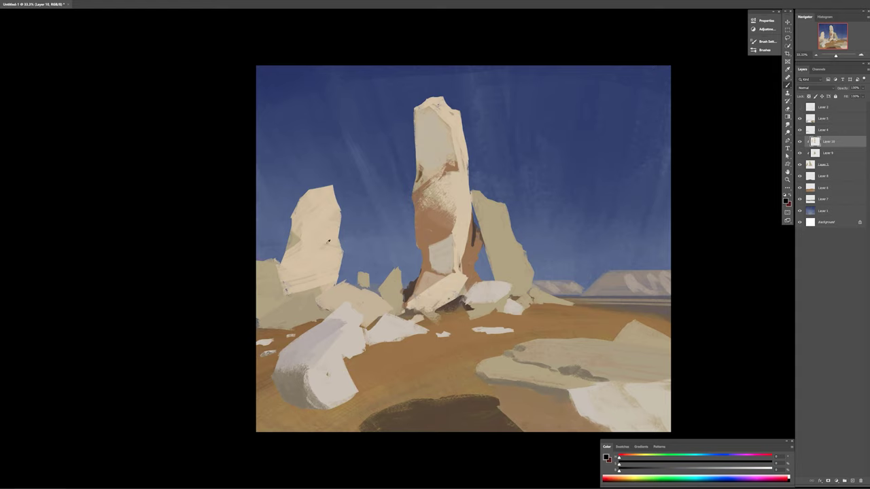
{"action": "left_click", "coordinate": [327, 241], "text": "alt"}
{"action": "left_click", "coordinate": [327, 241], "text": "ctrl"}
{"action": "left_click_drag", "start_coordinate": [345, 245], "coordinate": [342, 273]}
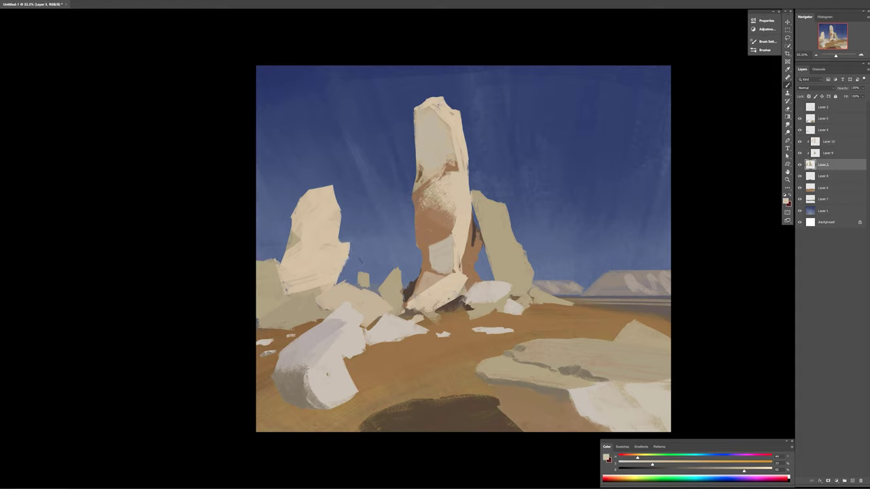
{"action": "key", "text": "b"}
{"action": "key", "text": "e"}
{"action": "left_click_drag", "start_coordinate": [346, 237], "coordinate": [347, 249]}
{"action": "key", "text": "b"}
Step: On a new shadow layer, paint dark brown shadows along the white rock's bottom and upper-left edges
{"action": "left_click", "coordinate": [385, 370], "text": "ctrl"}
{"action": "key", "text": "ctrl+shift+alt+n"}
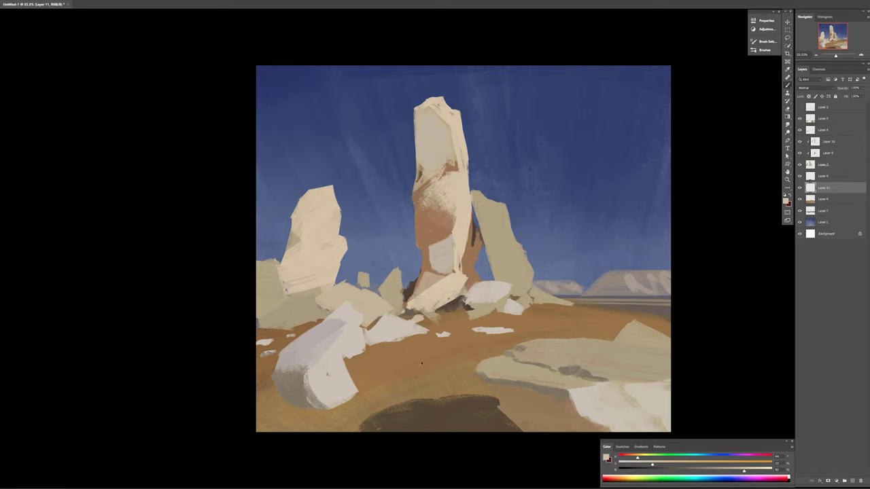
{"action": "left_click", "coordinate": [408, 408], "text": "alt"}
{"action": "left_click_drag", "start_coordinate": [283, 388], "coordinate": [266, 372]}
{"action": "left_click_drag", "start_coordinate": [285, 408], "coordinate": [354, 398]}
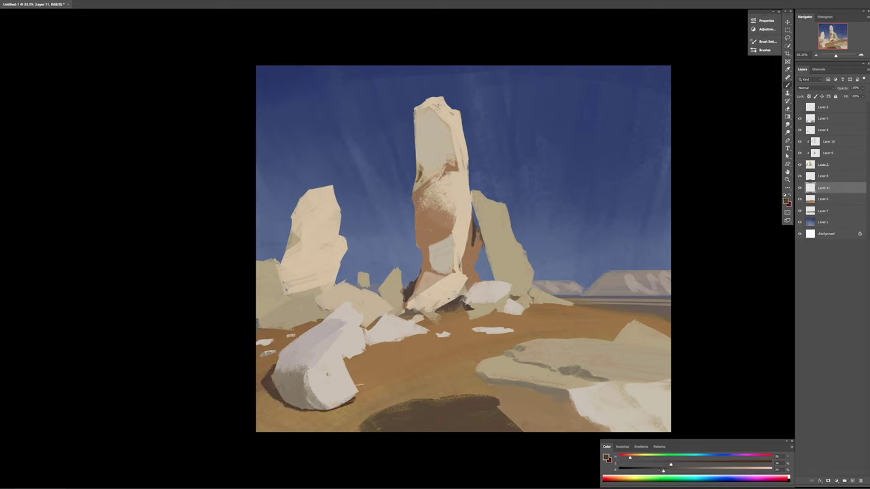
{"action": "left_click_drag", "start_coordinate": [376, 366], "coordinate": [387, 363]}
{"action": "left_click_drag", "start_coordinate": [285, 345], "coordinate": [306, 332]}
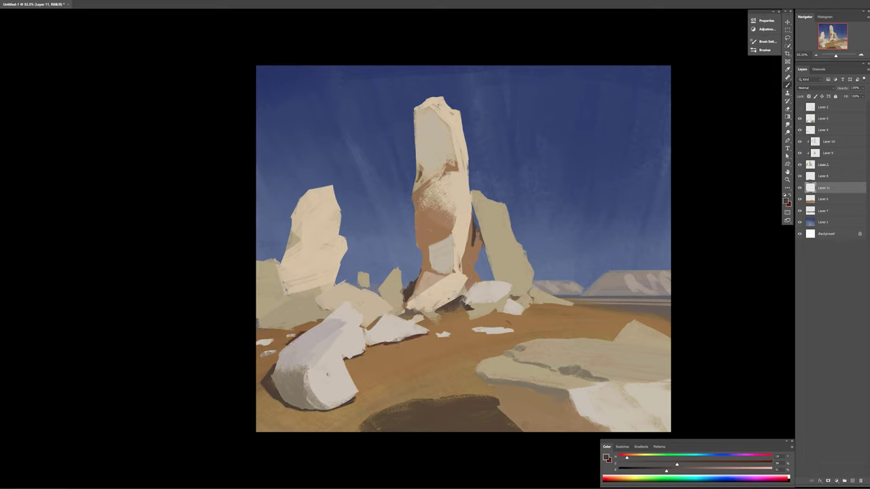
{"action": "left_click_drag", "start_coordinate": [323, 321], "coordinate": [281, 331]}
Step: On Layer 5, brush light texture onto the white foreground rock's base
{"action": "left_click", "coordinate": [529, 347], "text": "alt"}
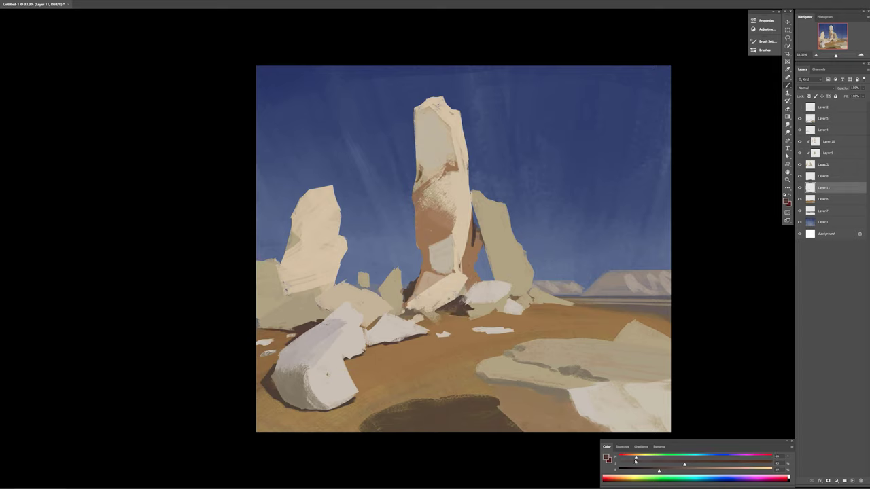
{"action": "left_click", "coordinate": [536, 304], "text": "alt"}
{"action": "left_click", "coordinate": [603, 262], "text": "ctrl"}
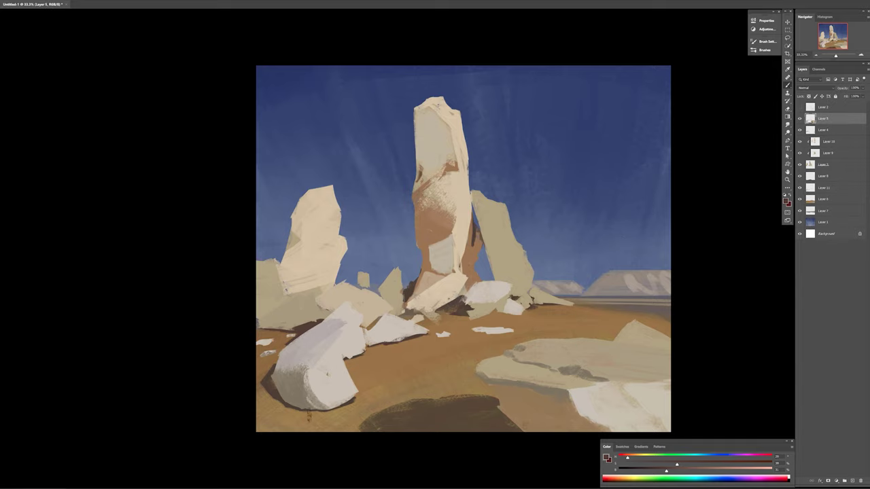
{"action": "left_click", "coordinate": [309, 415], "text": "alt"}
{"action": "left_click_drag", "start_coordinate": [306, 412], "coordinate": [326, 411]}
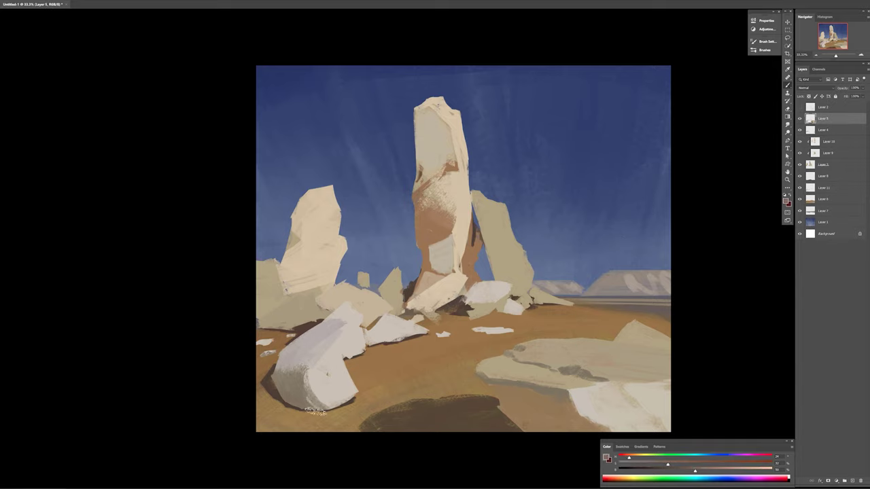
{"action": "left_click", "coordinate": [314, 413], "text": "alt"}
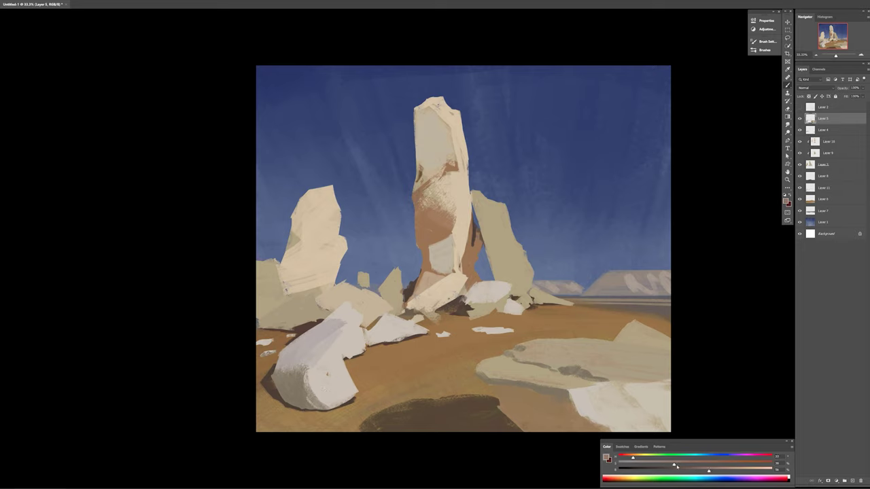
{"action": "left_click", "coordinate": [328, 413], "text": "alt"}
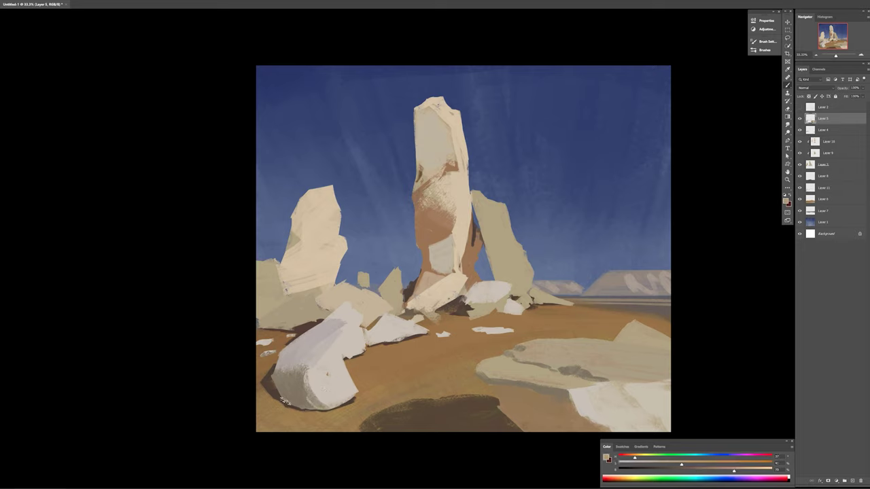
Step: Sample darker and light grey tones from the white rock and brighten the paint colour
{"action": "left_click", "coordinate": [288, 378], "text": "alt"}
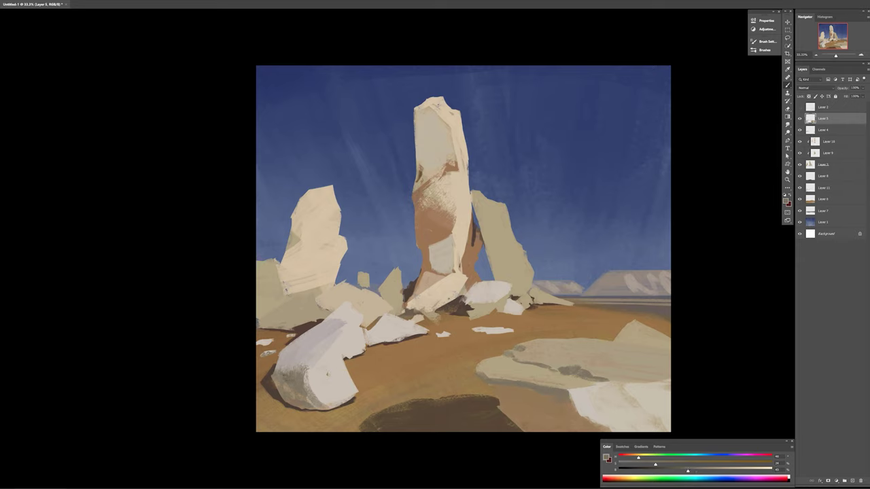
{"action": "left_click", "coordinate": [286, 383], "text": "alt"}
{"action": "left_click", "coordinate": [335, 340], "text": "alt"}
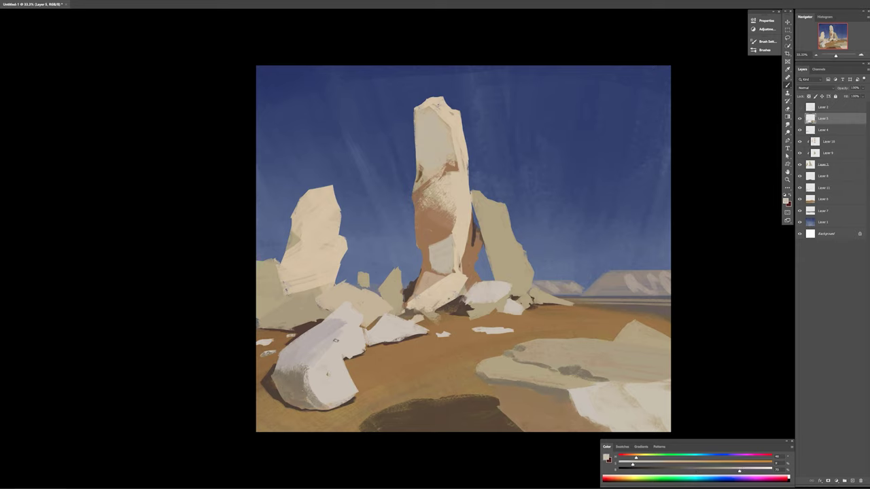
{"action": "left_click", "coordinate": [739, 472]}
{"action": "left_click", "coordinate": [318, 340], "text": "alt"}
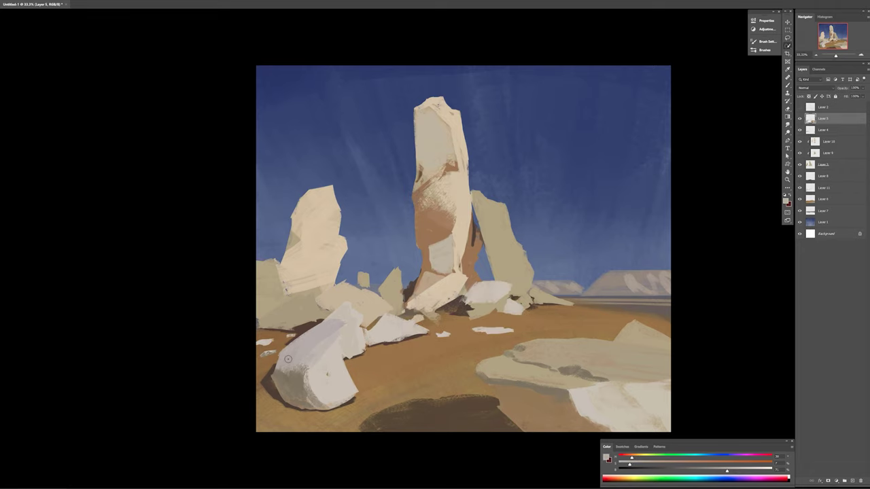
Step: Cool the foreground rock's top toward blue with Color Balance on a lasso selection
{"action": "left_click_drag", "start_coordinate": [287, 359], "coordinate": [277, 370]}
{"action": "key", "text": "ctrl+b"}
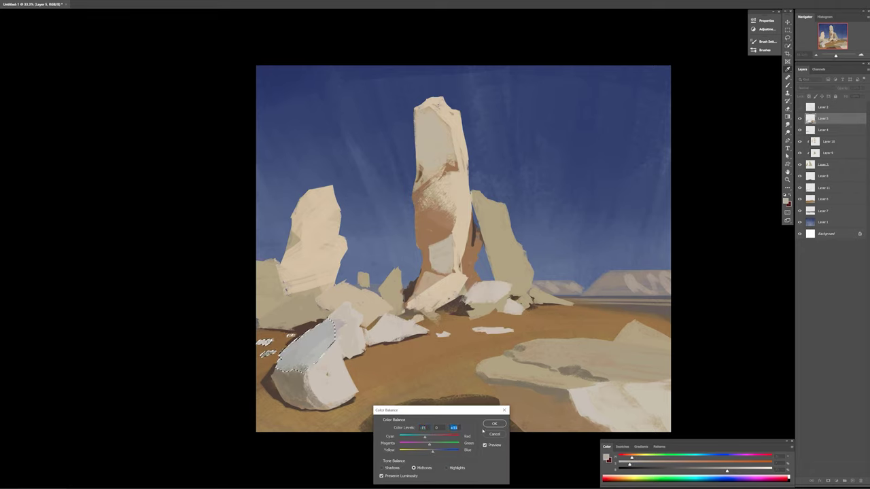
{"action": "left_click", "coordinate": [492, 424]}
{"action": "key", "text": "ctrl+d"}
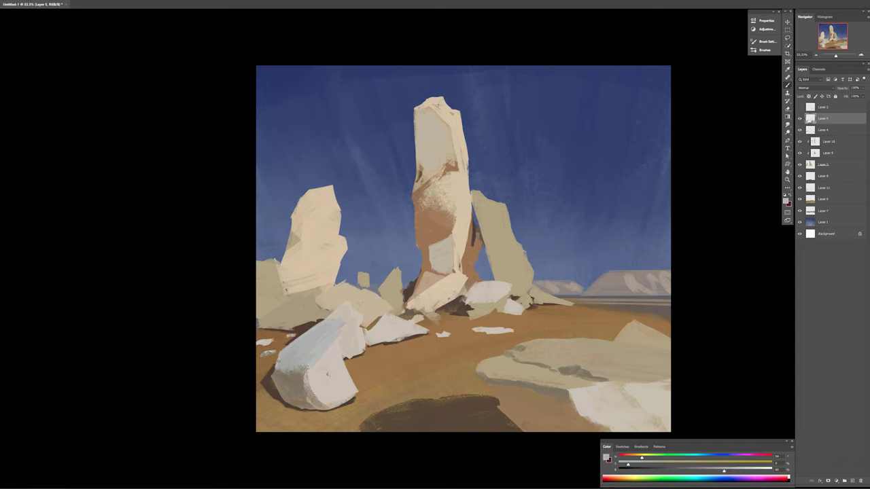
Step: On new Layer 12, shift the paint hue and brush light strokes onto the beige rock
{"action": "left_click", "coordinate": [279, 367], "text": "alt"}
{"action": "key", "text": "e"}
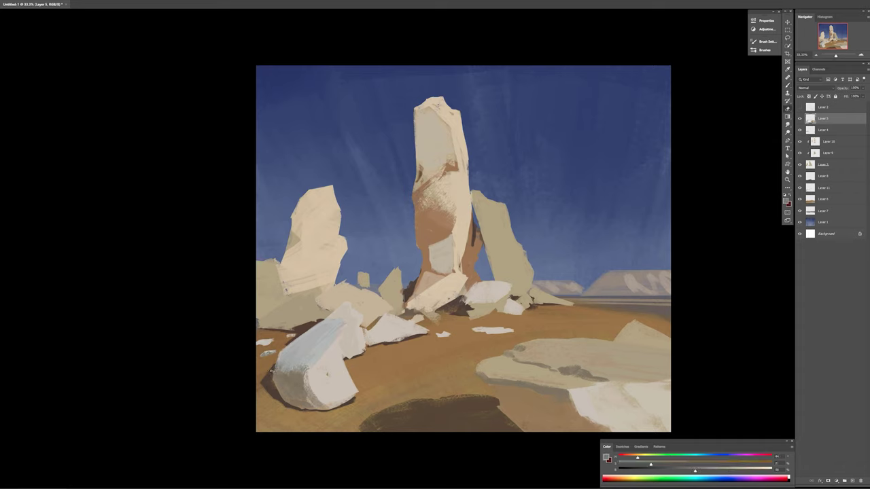
{"action": "key", "text": "b"}
{"action": "left_click", "coordinate": [549, 370], "text": "alt"}
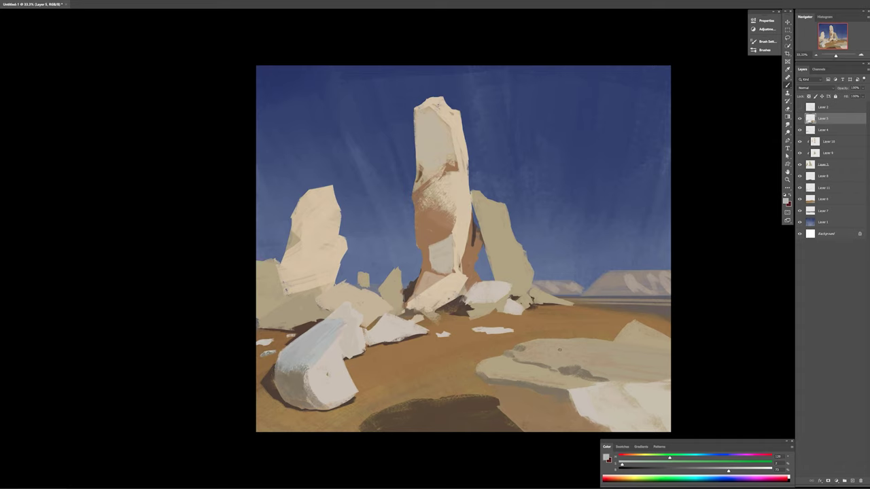
{"action": "key", "text": "ctrl+shift+alt+n"}
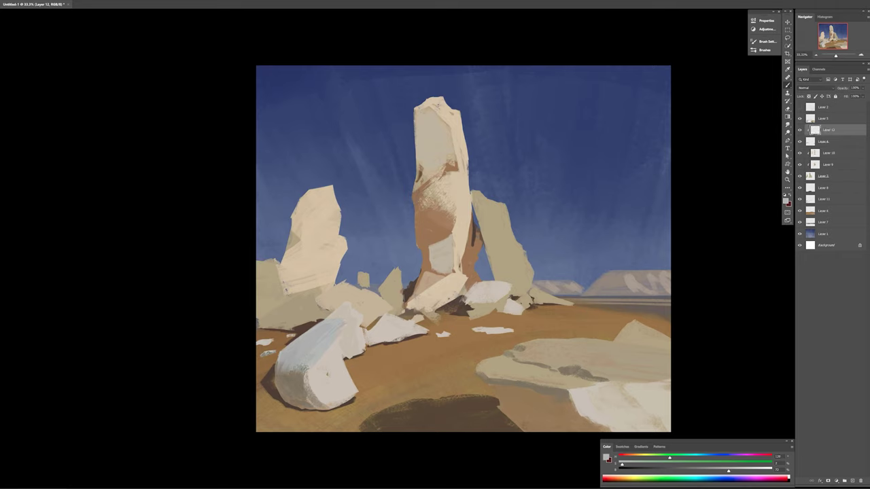
{"action": "left_click_drag", "start_coordinate": [728, 470], "coordinate": [747, 472]}
{"action": "left_click_drag", "start_coordinate": [330, 304], "coordinate": [371, 291]}
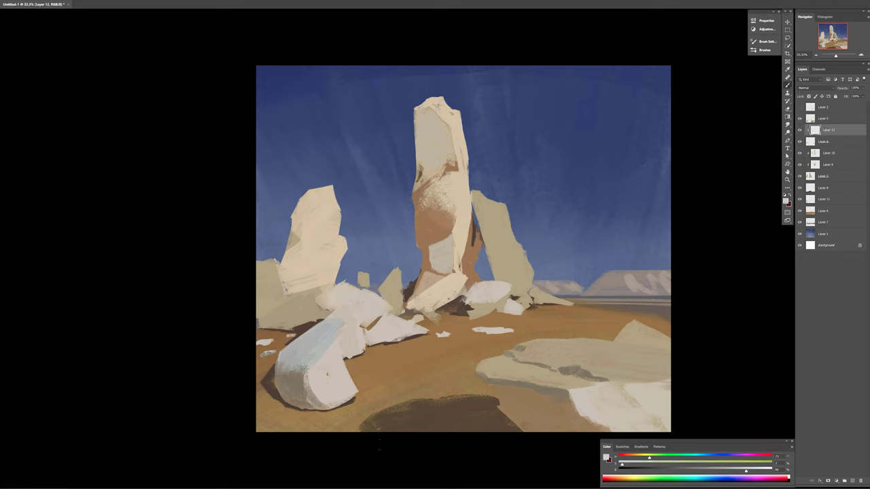
Step: Select the white rocks' Layer 5 and toggle the selection while lightening the paint colour
{"action": "right_click", "coordinate": [350, 325]}
{"action": "left_click", "coordinate": [367, 336]}
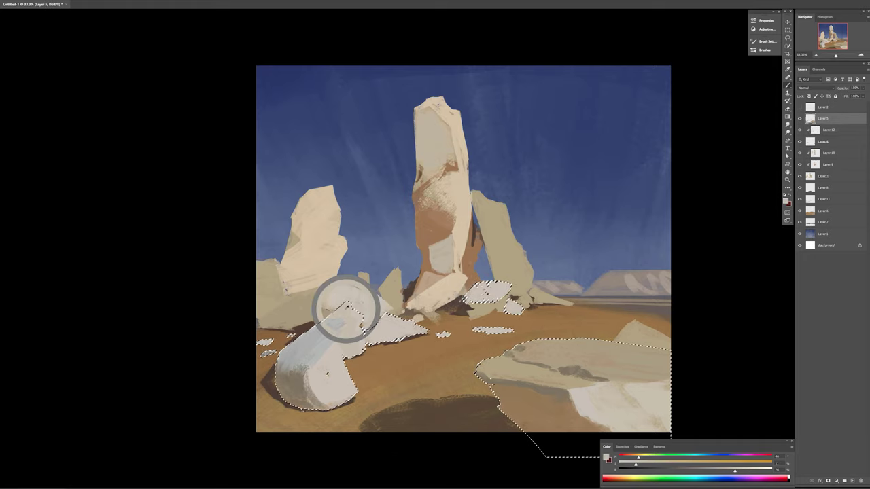
{"action": "key", "text": "ctrl+d"}
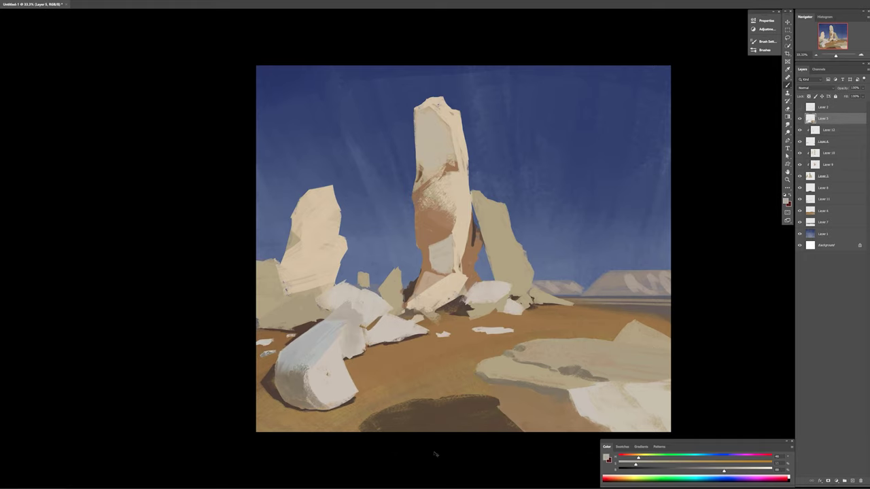
{"action": "key", "text": "ctrl+shift+d"}
{"action": "left_click", "coordinate": [351, 306], "text": "alt"}
{"action": "key", "text": "ctrl+d"}
Step: Sample several white-rock tones and paint bluish-grey strokes on its left face
{"action": "left_click", "coordinate": [327, 341], "text": "alt"}
{"action": "left_click", "coordinate": [385, 329], "text": "alt"}
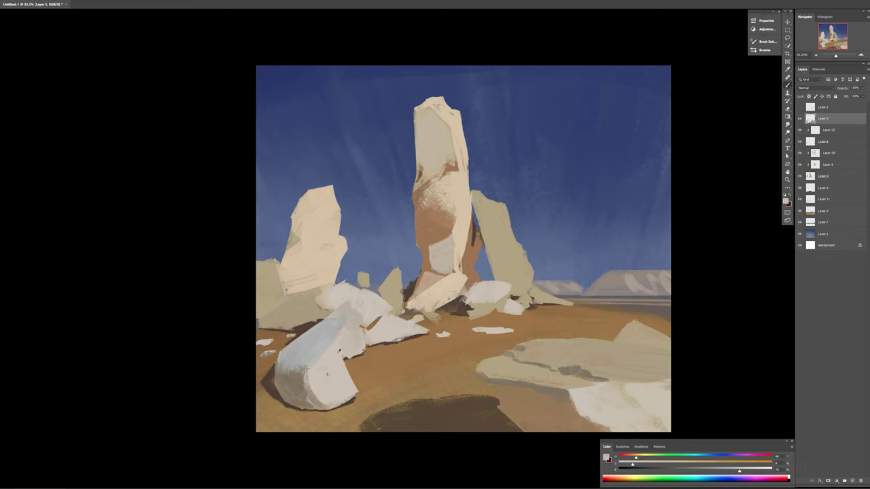
{"action": "left_click", "coordinate": [339, 335], "text": "alt"}
{"action": "left_click", "coordinate": [343, 331], "text": "alt"}
{"action": "left_click", "coordinate": [327, 352], "text": "alt"}
{"action": "left_click", "coordinate": [331, 374], "text": "alt"}
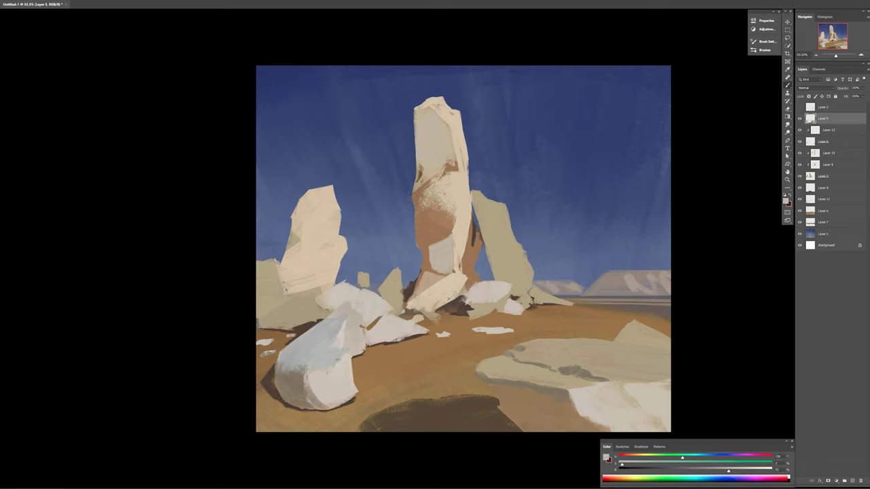
{"action": "left_click", "coordinate": [354, 378], "text": "alt"}
{"action": "left_click", "coordinate": [328, 370], "text": "alt"}
{"action": "left_click", "coordinate": [309, 380], "text": "alt"}
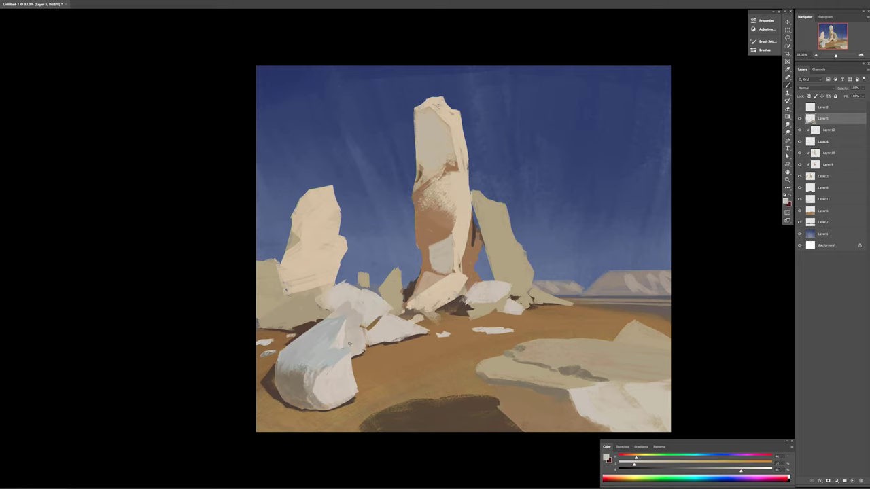
{"action": "left_click", "coordinate": [333, 349], "text": "alt"}
{"action": "left_click_drag", "start_coordinate": [329, 333], "coordinate": [285, 369]}
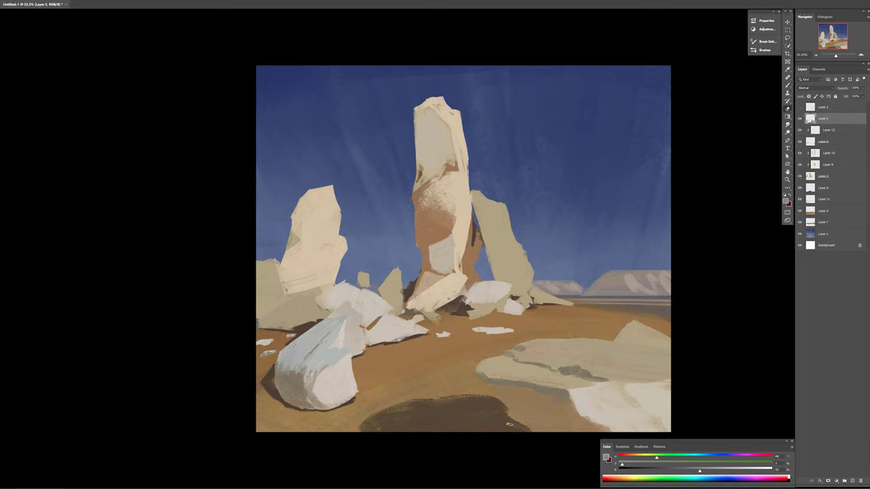
Step: Repaint the lower-right rock slab with light grey strokes and a dark brown bottom edge
{"action": "left_click", "coordinate": [501, 415], "text": "ctrl"}
{"action": "left_click", "coordinate": [502, 414], "text": "alt"}
{"action": "left_click", "coordinate": [522, 429], "text": "ctrl"}
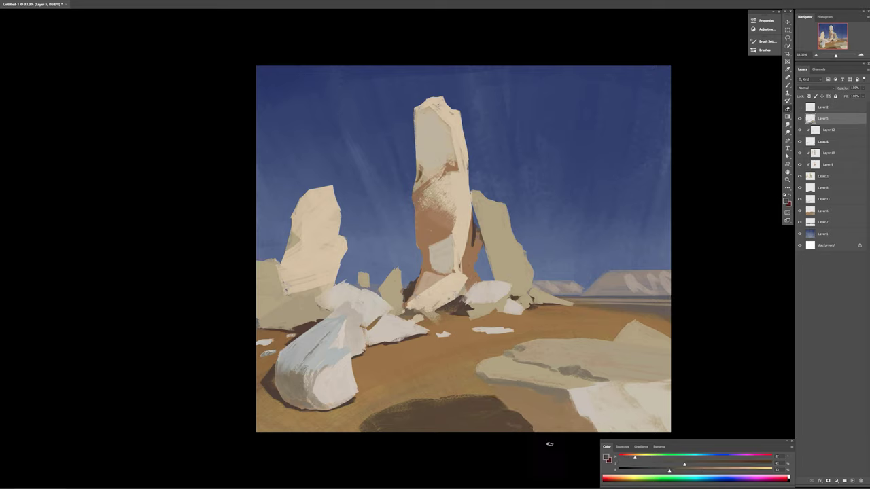
{"action": "left_click", "coordinate": [663, 390], "text": "alt"}
{"action": "left_click_drag", "start_coordinate": [656, 382], "coordinate": [619, 409]}
{"action": "mouse_move", "coordinate": [604, 374]}
{"action": "left_mouse_down"}
{"action": "mouse_move", "coordinate": [666, 416]}
{"action": "mouse_move", "coordinate": [653, 429]}
{"action": "left_mouse_up"}
{"action": "left_click", "coordinate": [653, 407], "text": "alt"}
{"action": "mouse_move", "coordinate": [669, 375]}
{"action": "left_mouse_down"}
{"action": "mouse_move", "coordinate": [647, 388]}
{"action": "mouse_move", "coordinate": [656, 418]}
{"action": "left_mouse_up"}
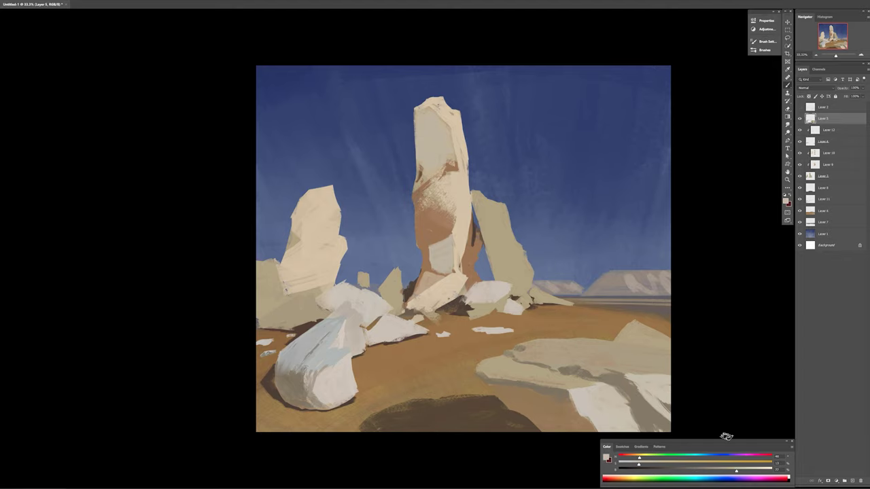
{"action": "left_click", "coordinate": [598, 428], "text": "alt"}
{"action": "left_click_drag", "start_coordinate": [585, 427], "coordinate": [629, 421]}
{"action": "key", "text": "shift+h"}
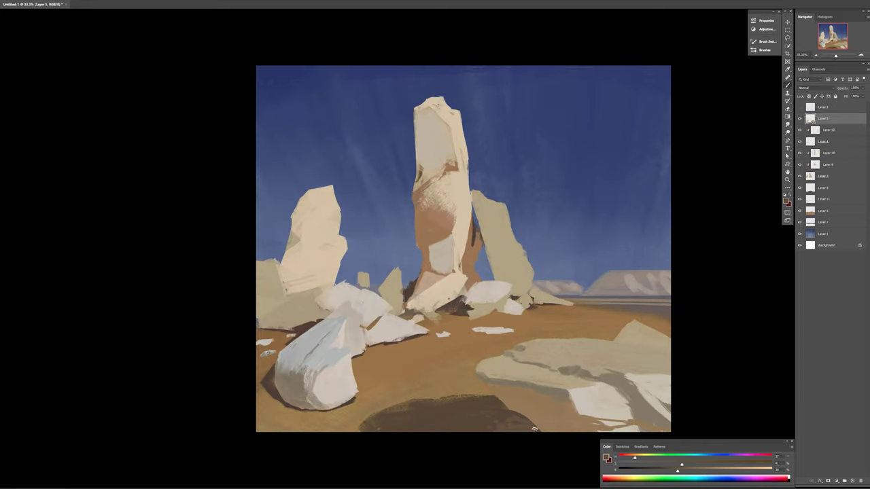
{"action": "left_click", "coordinate": [557, 394], "text": "ctrl"}
Step: Darken and saturate Layer 8 with Hue/Saturation, then pick a different brush on Layer 5
{"action": "key", "text": "ctrl+u"}
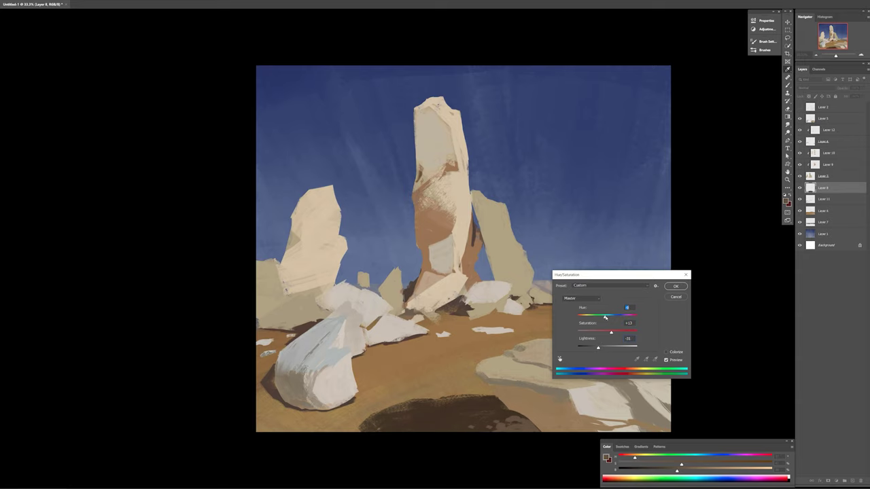
{"action": "key", "text": "Return"}
{"action": "left_click", "coordinate": [564, 288], "text": "ctrl"}
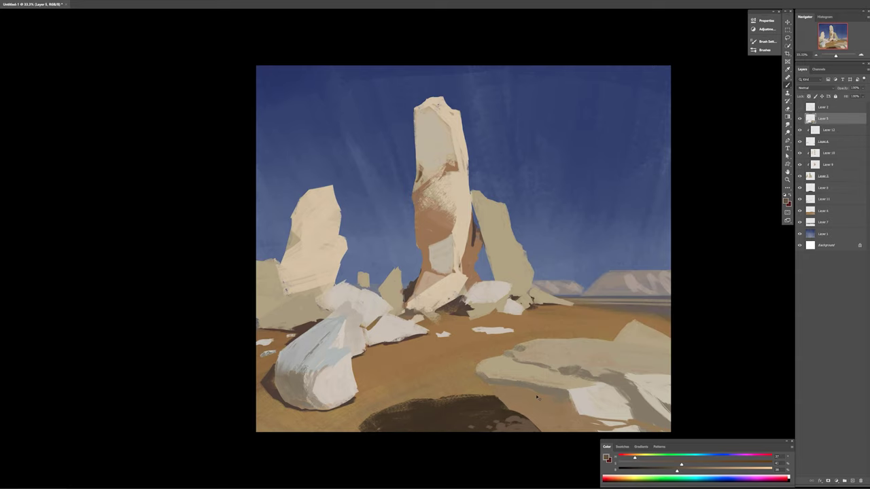
{"action": "right_click", "coordinate": [576, 404]}
{"action": "double_click", "coordinate": [670, 476]}
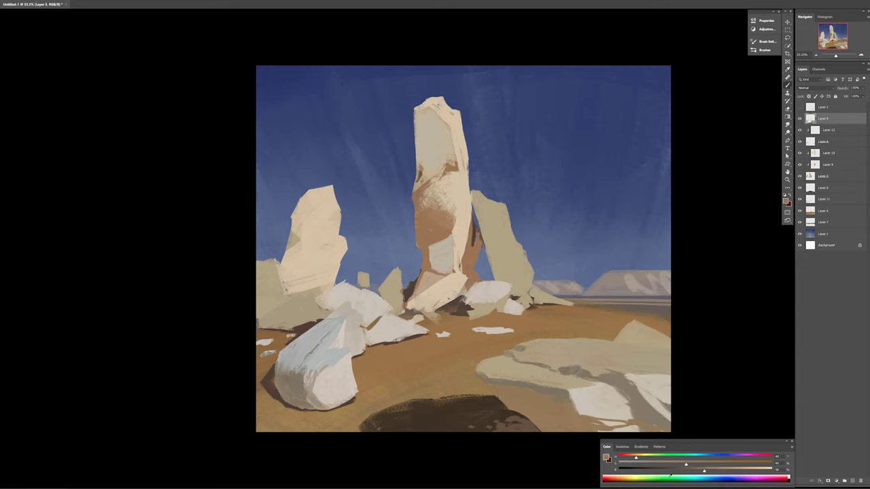
Step: Sample darker paint colours from the painting and make the distant mesas' Layer 7 active
{"action": "left_click", "coordinate": [533, 410], "text": "alt"}
{"action": "left_click", "coordinate": [605, 429], "text": "alt"}
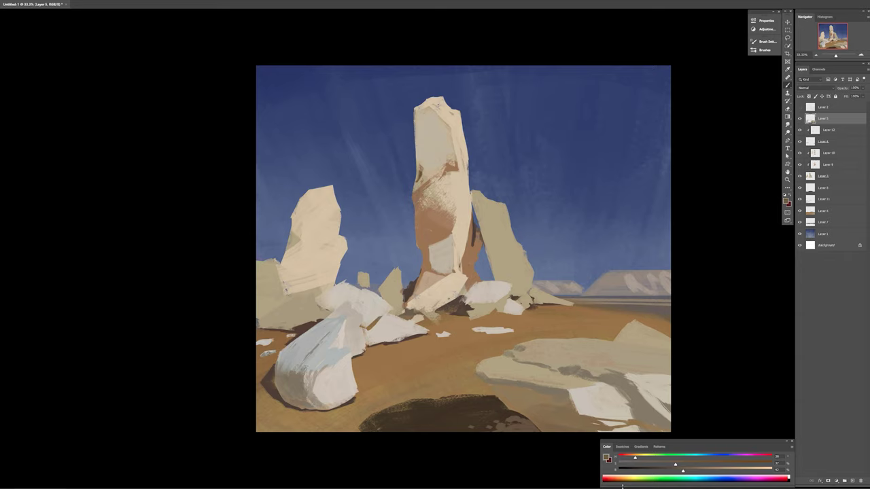
{"action": "left_click", "coordinate": [577, 398], "text": "alt"}
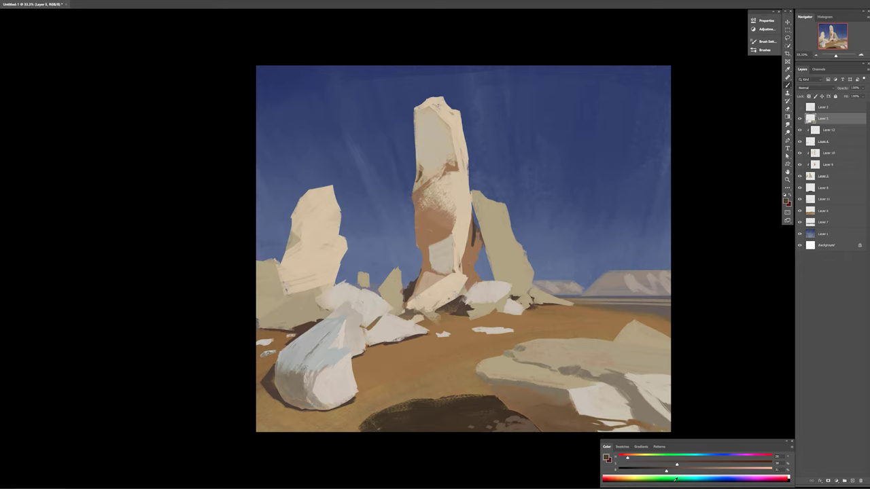
{"action": "right_click", "coordinate": [617, 286], "text": "ctrl"}
{"action": "left_click", "coordinate": [625, 303]}
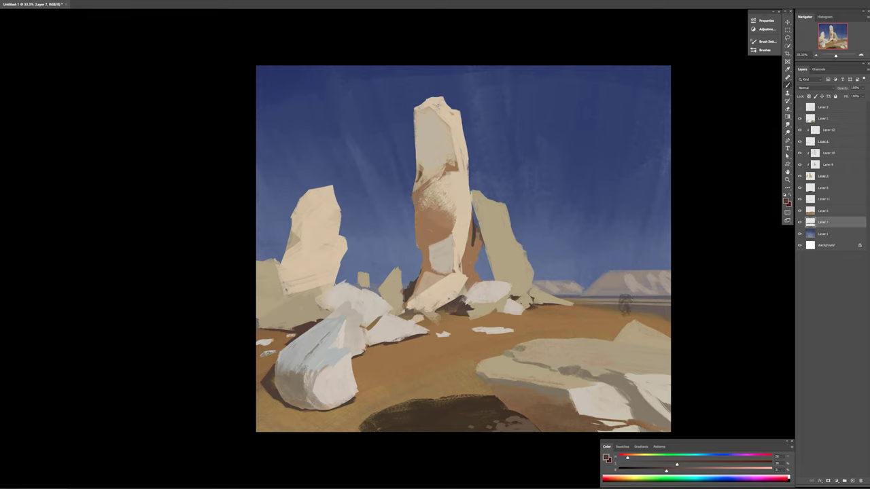
{"action": "right_click", "coordinate": [625, 303]}
{"action": "key", "text": "Escape"}
Step: Sample a new colour, darken it on the brightness slider, and select the bright rocks' outlines
{"action": "left_click", "coordinate": [656, 293], "text": "alt"}
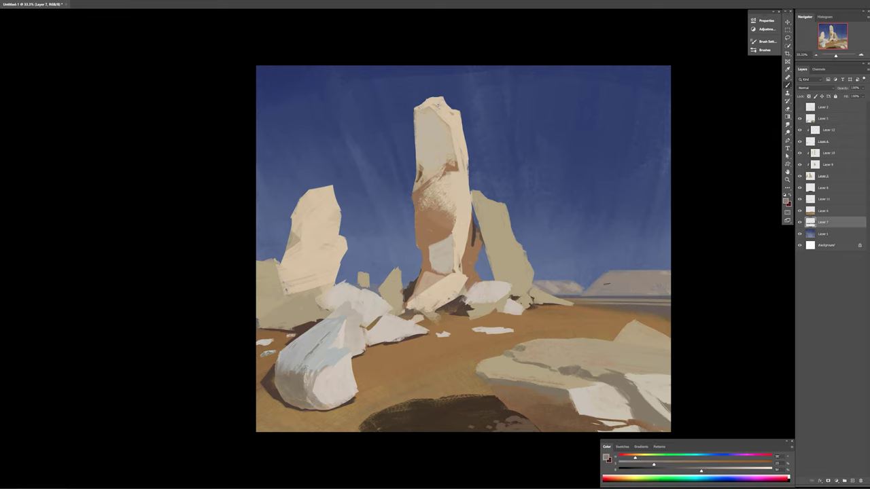
{"action": "left_click", "coordinate": [607, 284], "text": "alt"}
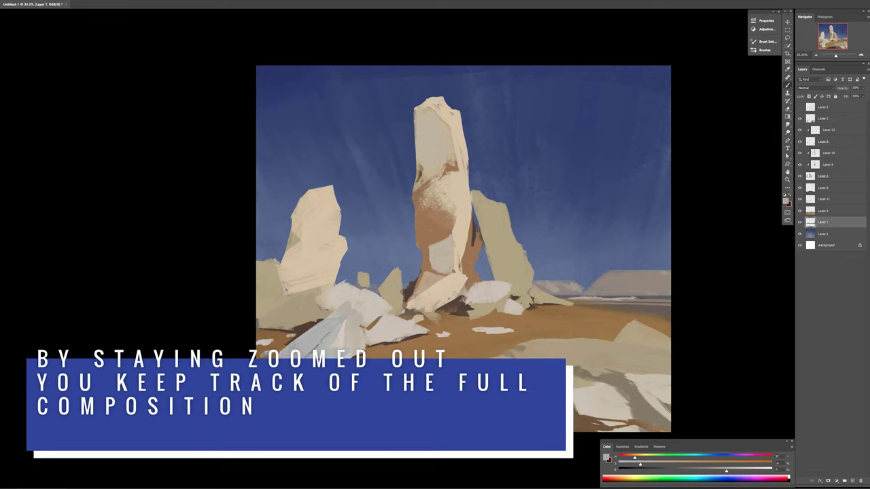
{"action": "left_click_drag", "start_coordinate": [726, 471], "coordinate": [707, 472]}
{"action": "right_click", "coordinate": [632, 303]}
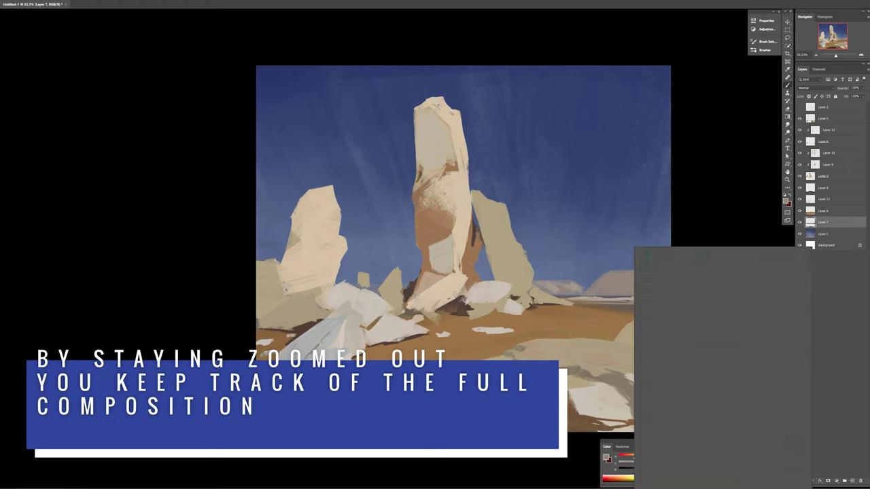
{"action": "key", "text": "Escape"}
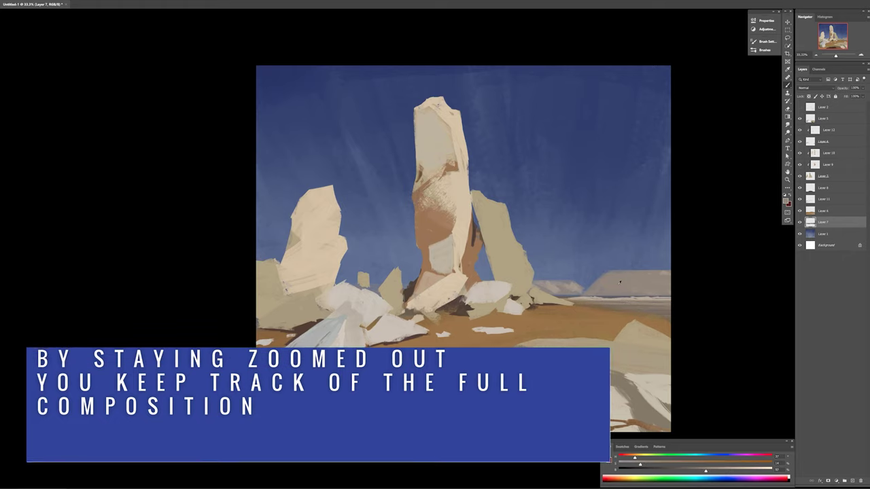
{"action": "key", "text": "ctrl+alt+2"}
Step: Deselect, paint lighter strokes over the distant mesa, and darken the bottom-centre shadow
{"action": "key", "text": "ctrl+d"}
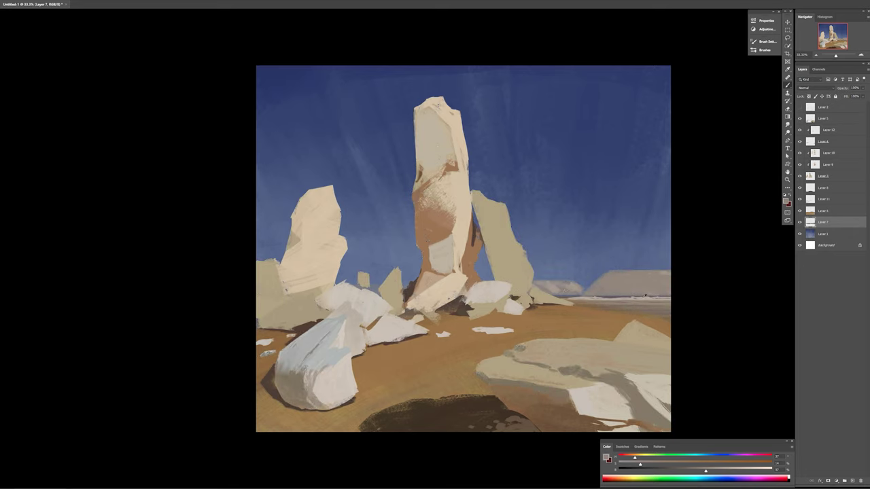
{"action": "left_click", "coordinate": [662, 292], "text": "alt"}
{"action": "mouse_move", "coordinate": [652, 294]}
{"action": "left_mouse_down"}
{"action": "mouse_move", "coordinate": [670, 272]}
{"action": "mouse_move", "coordinate": [611, 273]}
{"action": "left_mouse_up"}
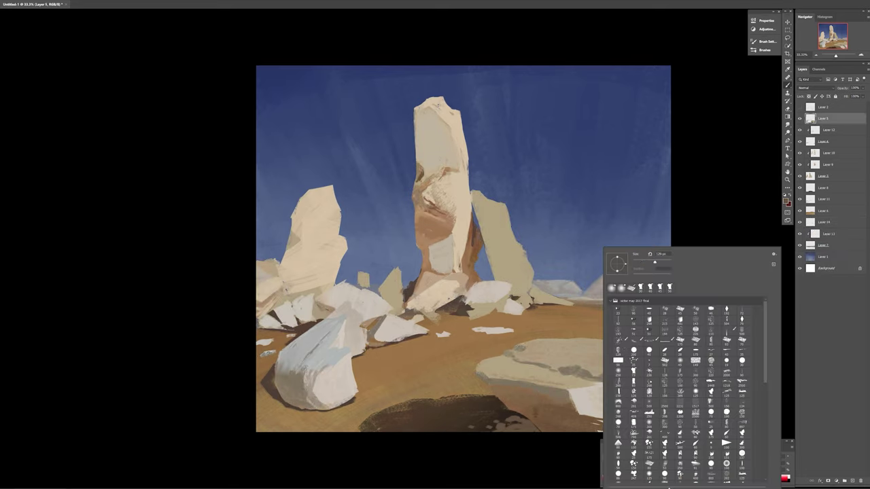
{"action": "left_click_drag", "start_coordinate": [467, 412], "coordinate": [527, 426]}
{"action": "left_click_drag", "start_coordinate": [636, 459], "coordinate": [637, 458]}
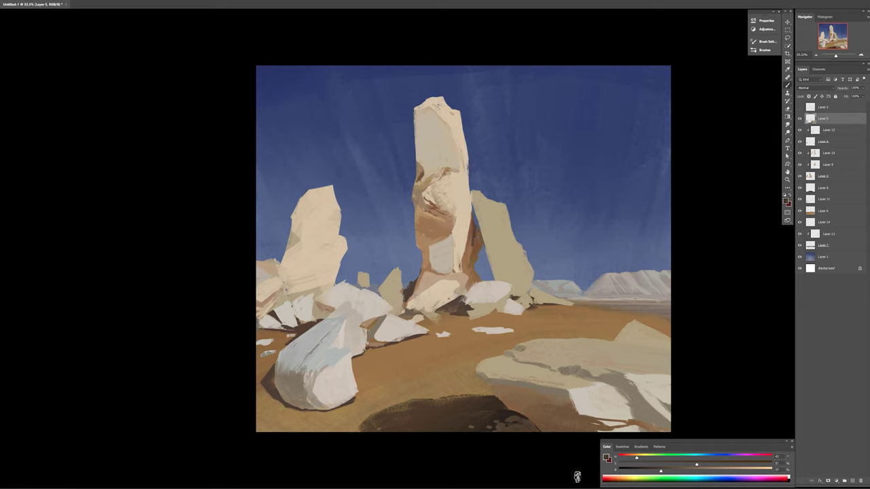
Step: Sample a range of grey-tan and lighter tan colours from the right rock
{"action": "left_click", "coordinate": [621, 409], "text": "alt"}
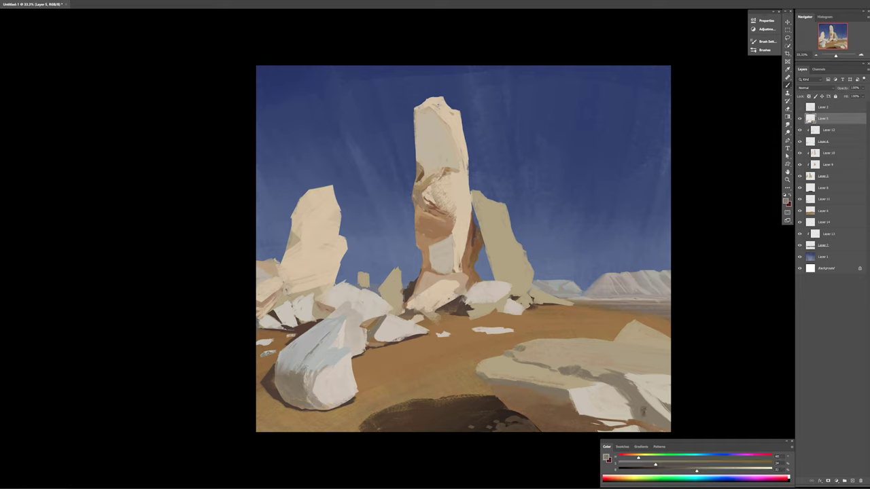
{"action": "left_click", "coordinate": [647, 359], "text": "alt"}
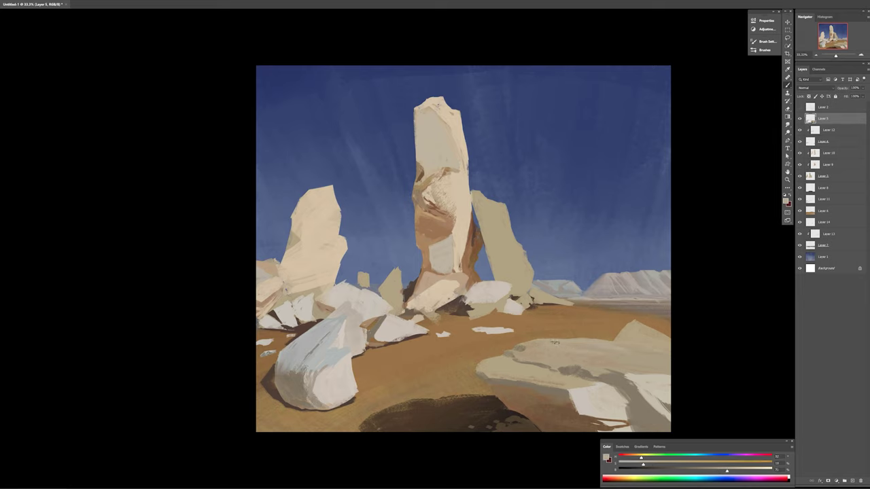
{"action": "left_click", "coordinate": [653, 367], "text": "alt"}
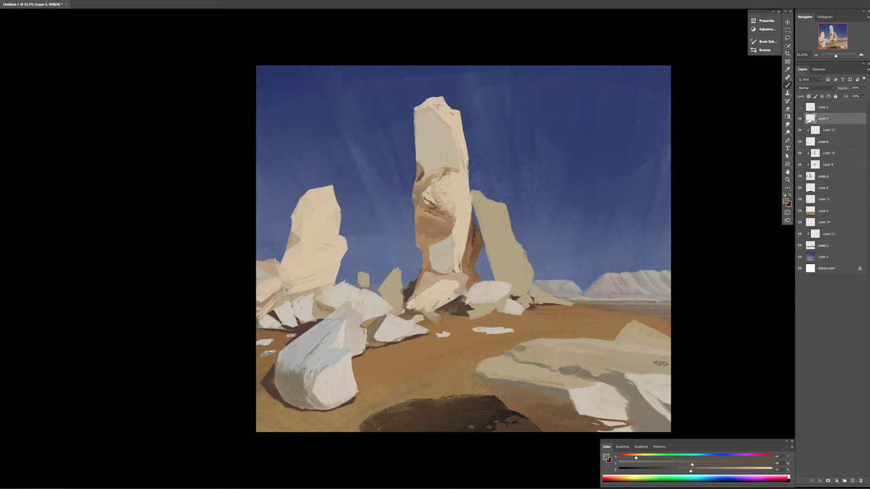
{"action": "left_click", "coordinate": [622, 357], "text": "alt"}
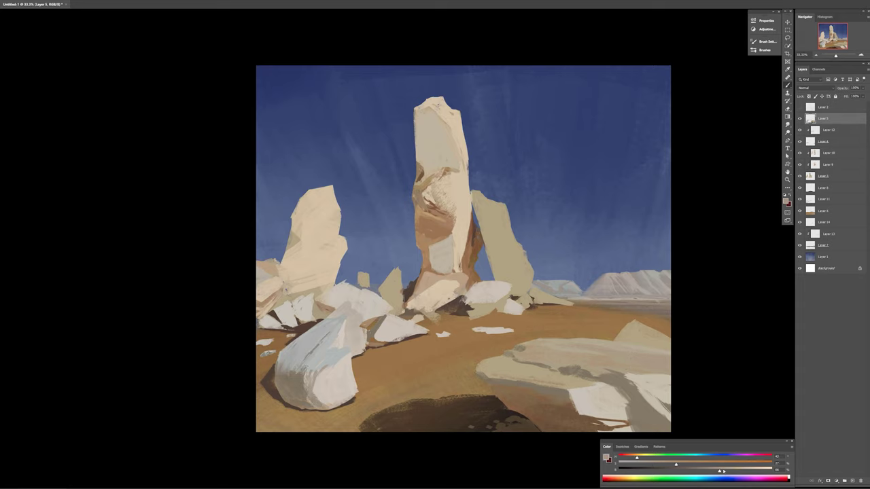
{"action": "left_click", "coordinate": [632, 372], "text": "alt"}
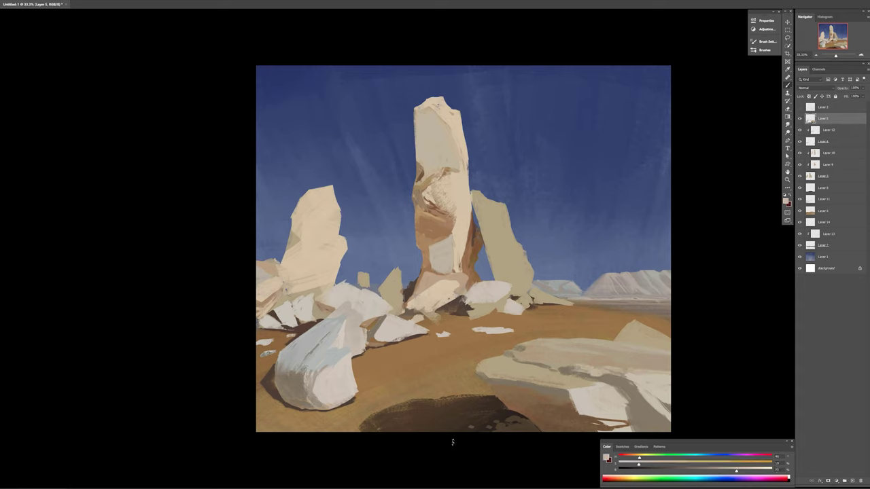
{"action": "left_click", "coordinate": [574, 361], "text": "alt"}
{"action": "left_click", "coordinate": [574, 373], "text": "alt"}
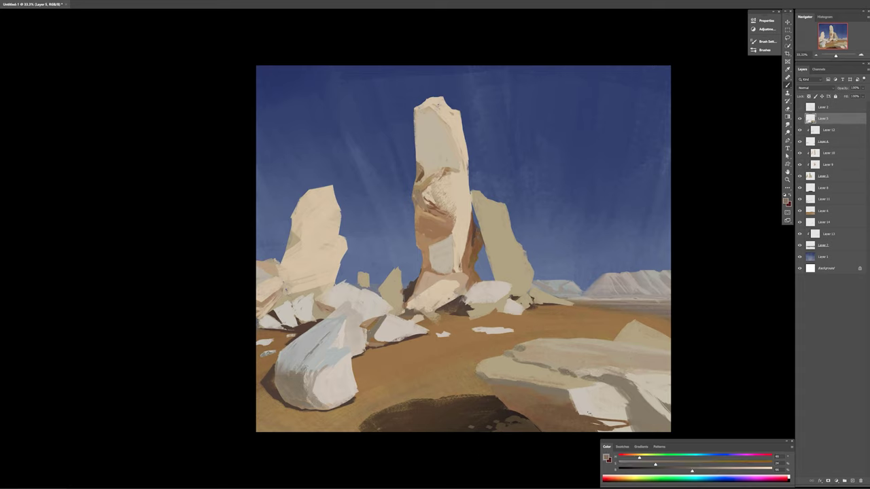
Step: Sample pale greys and a warm beige, then brush light strokes across the right foreground slab
{"action": "left_click", "coordinate": [581, 371], "text": "alt"}
{"action": "left_click", "coordinate": [566, 373], "text": "alt"}
{"action": "left_click", "coordinate": [532, 364], "text": "alt"}
{"action": "left_click", "coordinate": [548, 358], "text": "alt"}
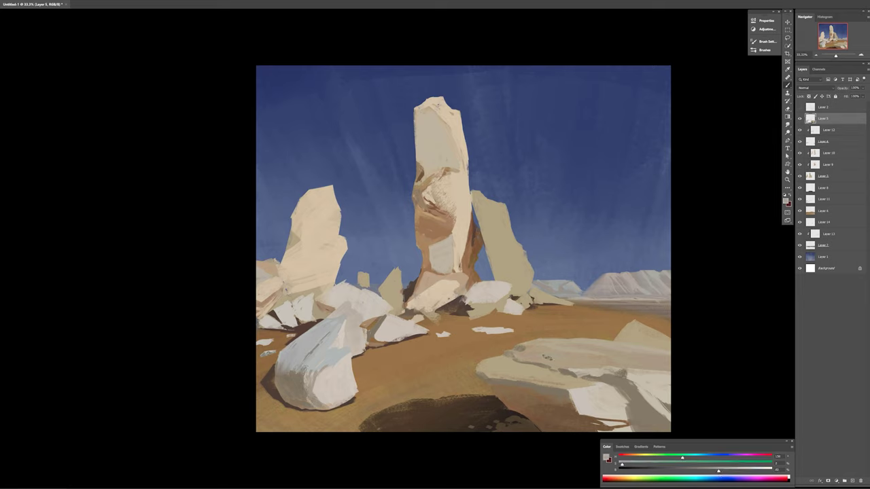
{"action": "left_click", "coordinate": [500, 371], "text": "alt"}
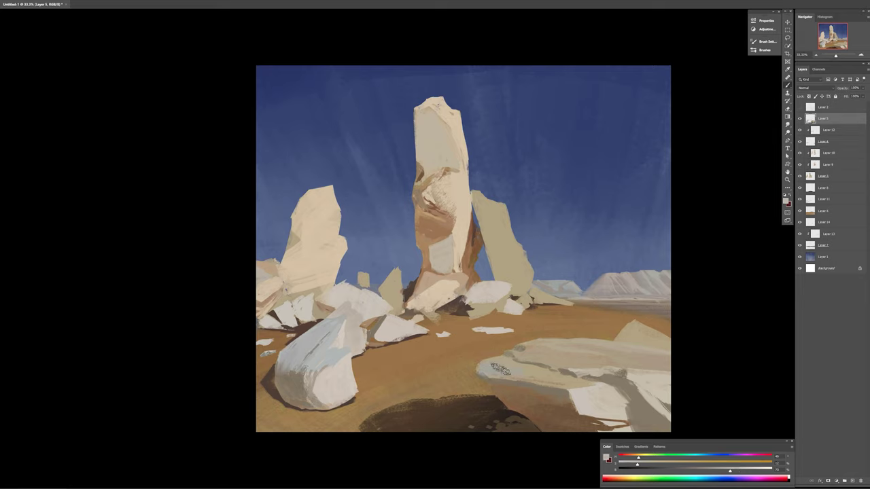
{"action": "left_click_drag", "start_coordinate": [483, 370], "coordinate": [542, 367]}
{"action": "left_click", "coordinate": [595, 427], "text": "alt"}
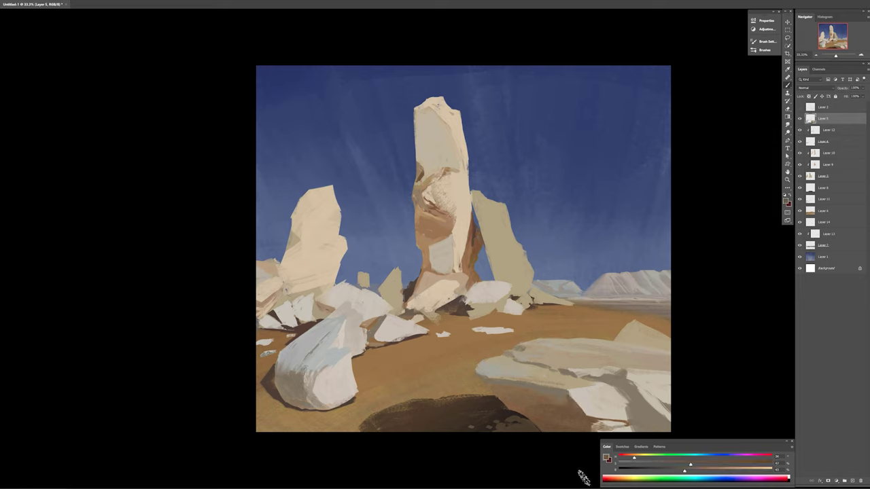
Step: On Layer 10, darken the left rock's base and brighten its lit face
{"action": "left_click", "coordinate": [289, 246], "text": "alt"}
{"action": "left_click", "coordinate": [289, 246], "text": "ctrl"}
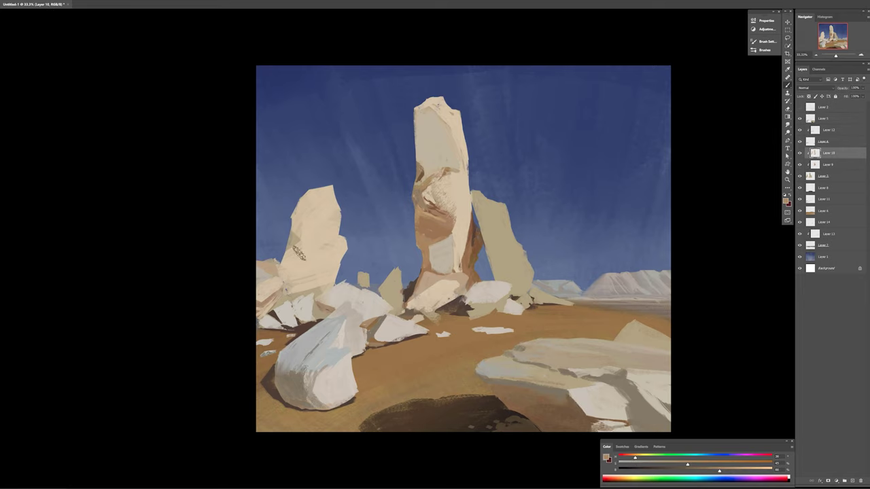
{"action": "left_click_drag", "start_coordinate": [275, 306], "coordinate": [319, 289]}
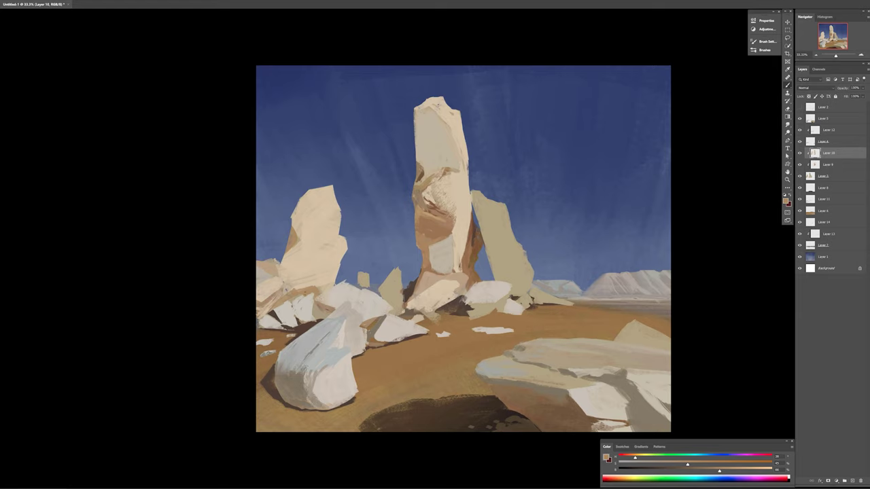
{"action": "left_click", "coordinate": [327, 287], "text": "alt"}
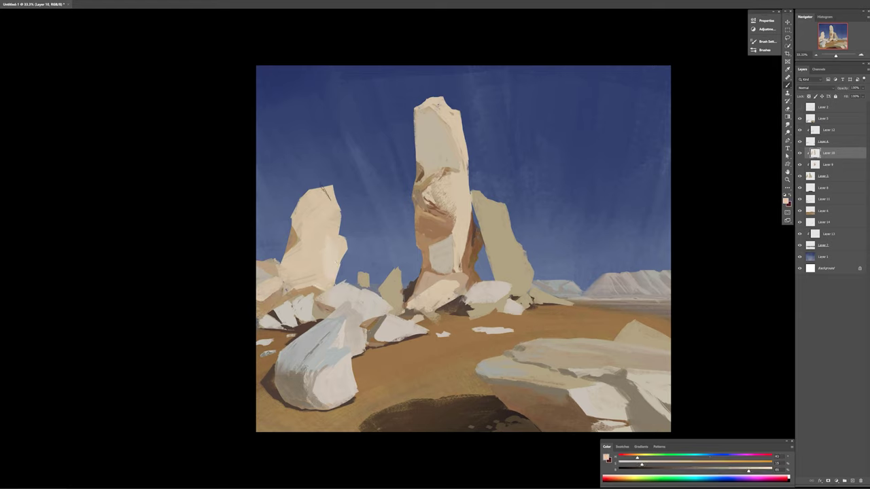
{"action": "left_click", "coordinate": [324, 214], "text": "alt"}
{"action": "left_click_drag", "start_coordinate": [323, 214], "coordinate": [306, 271]}
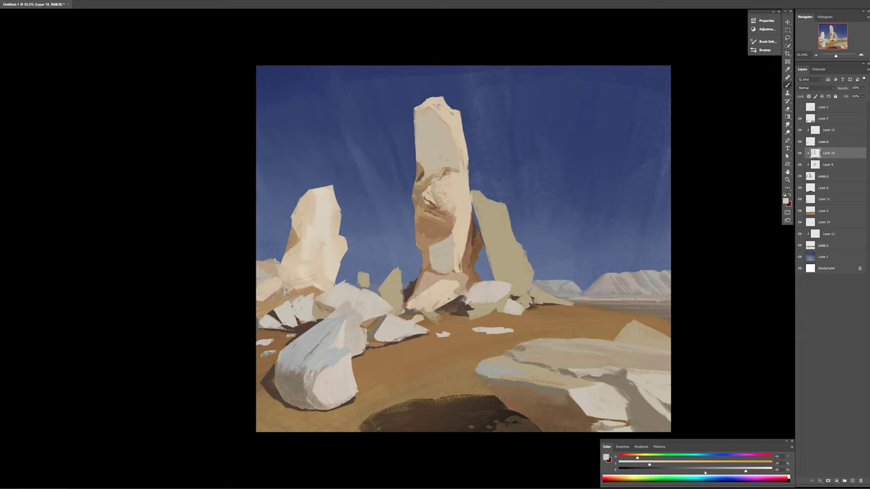
Step: Sample dark edge colours and add short dark cracks on the left rock
{"action": "left_click", "coordinate": [330, 231], "text": "alt"}
{"action": "left_click", "coordinate": [299, 271], "text": "alt"}
{"action": "left_click", "coordinate": [285, 271], "text": "alt"}
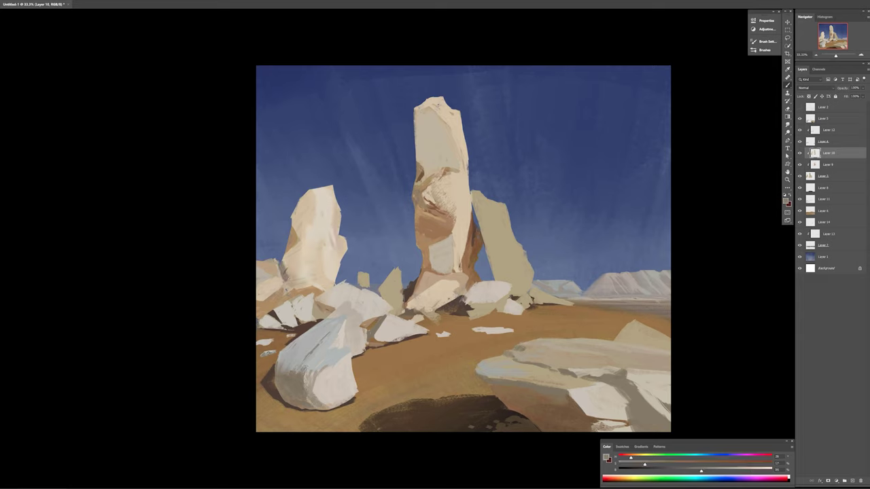
{"action": "left_click", "coordinate": [282, 276], "text": "alt"}
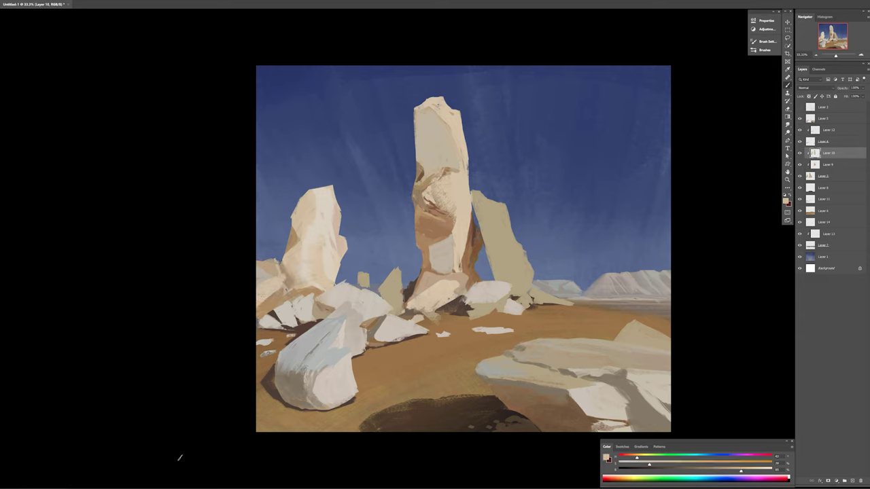
{"action": "left_click", "coordinate": [305, 210], "text": "alt"}
{"action": "mouse_move", "coordinate": [306, 248]}
{"action": "left_mouse_down"}
{"action": "mouse_move", "coordinate": [300, 286]}
{"action": "mouse_move", "coordinate": [265, 309]}
{"action": "mouse_move", "coordinate": [269, 316]}
{"action": "left_mouse_up"}
{"action": "left_click", "coordinate": [306, 257], "text": "alt"}
Step: Dab a light highlight on the left rock, add dark marks along the left edge, and paint a curved crack
{"action": "left_click", "coordinate": [311, 235], "text": "alt"}
{"action": "left_click", "coordinate": [299, 266], "text": "alt"}
{"action": "left_click", "coordinate": [265, 302], "text": "alt"}
{"action": "left_click", "coordinate": [273, 313], "text": "alt"}
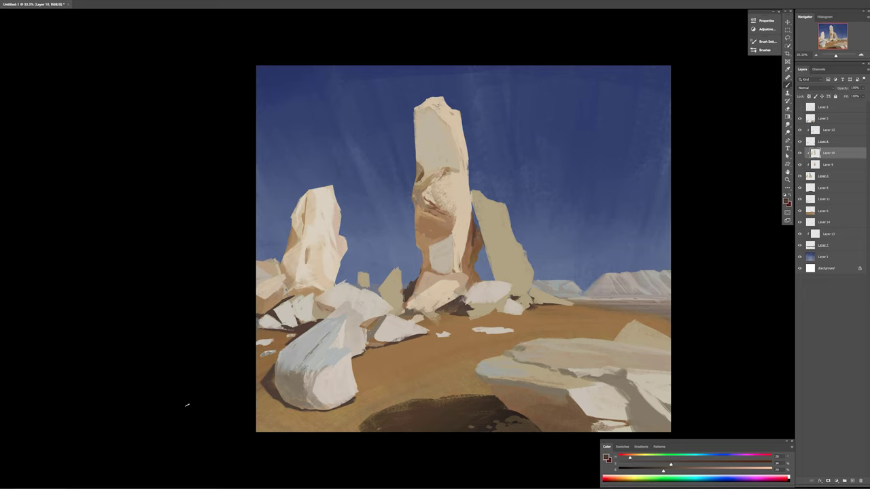
{"action": "left_click", "coordinate": [307, 302], "text": "alt"}
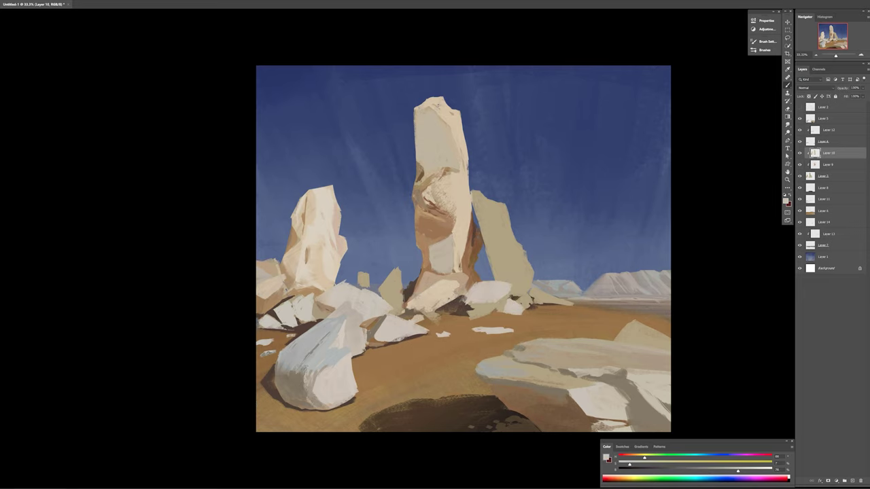
{"action": "left_click_drag", "start_coordinate": [278, 310], "coordinate": [292, 317]}
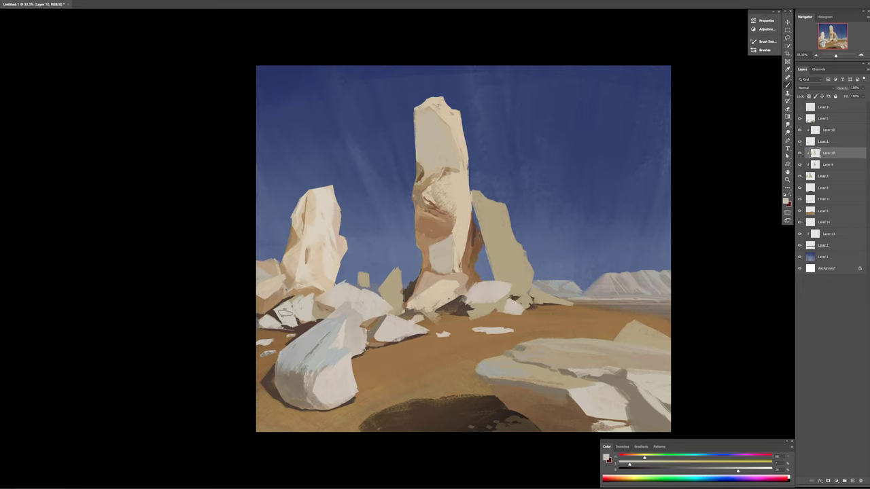
Step: Sample tan colours, paint warm shading on the leaning slab on Layer 9, and trim the bottom ground patch
{"action": "left_click", "coordinate": [322, 327], "text": "alt"}
{"action": "left_click", "coordinate": [329, 329], "text": "ctrl"}
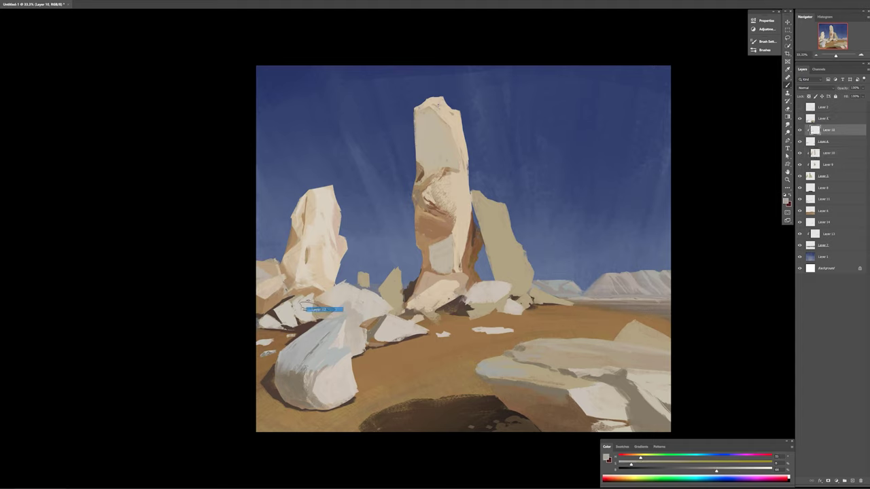
{"action": "left_click", "coordinate": [307, 300], "text": "alt"}
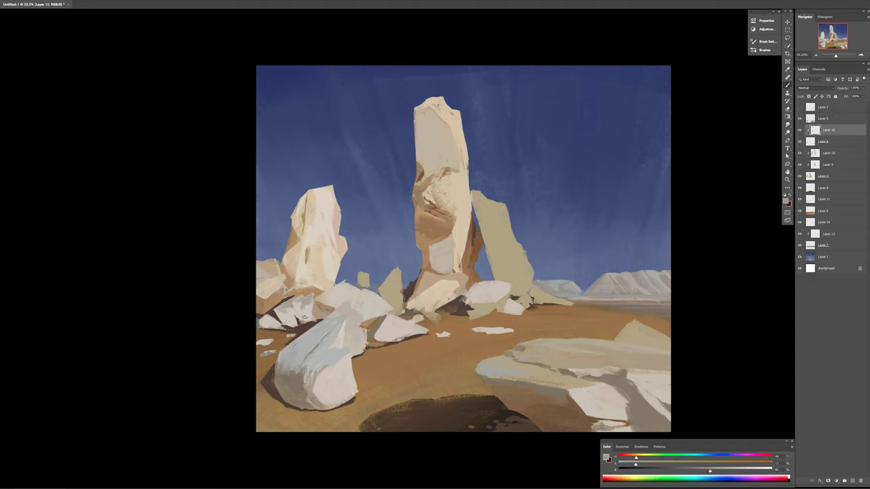
{"action": "left_click", "coordinate": [286, 327], "text": "alt"}
{"action": "left_click", "coordinate": [503, 251], "text": "ctrl"}
{"action": "left_click_drag", "start_coordinate": [492, 231], "coordinate": [520, 292]}
{"action": "left_click_drag", "start_coordinate": [364, 418], "coordinate": [408, 428]}
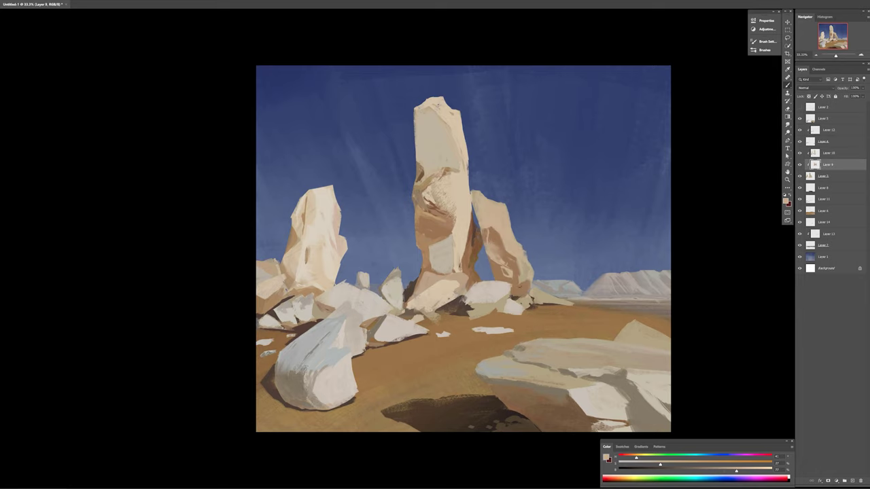
Step: Darken the paint to brown, sample tans, and deepen the shadow under the rocks on Layer 8
{"action": "left_click_drag", "start_coordinate": [736, 470], "coordinate": [696, 464]}
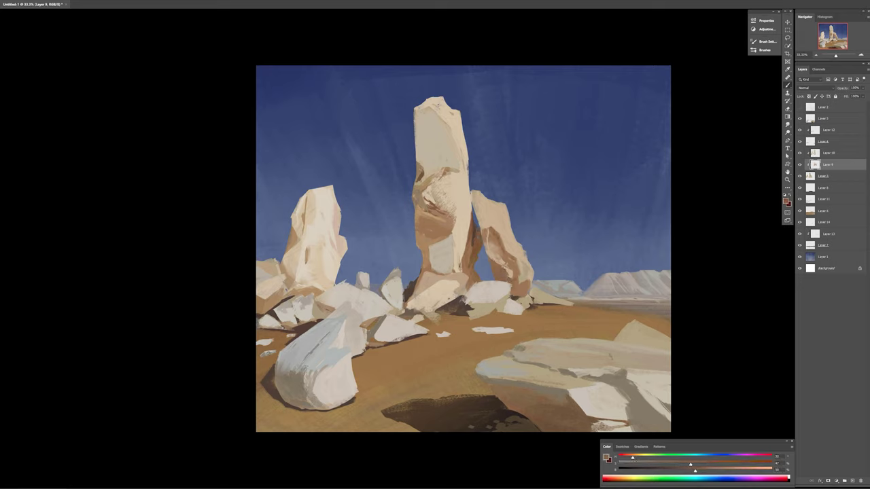
{"action": "left_click", "coordinate": [610, 357], "text": "alt"}
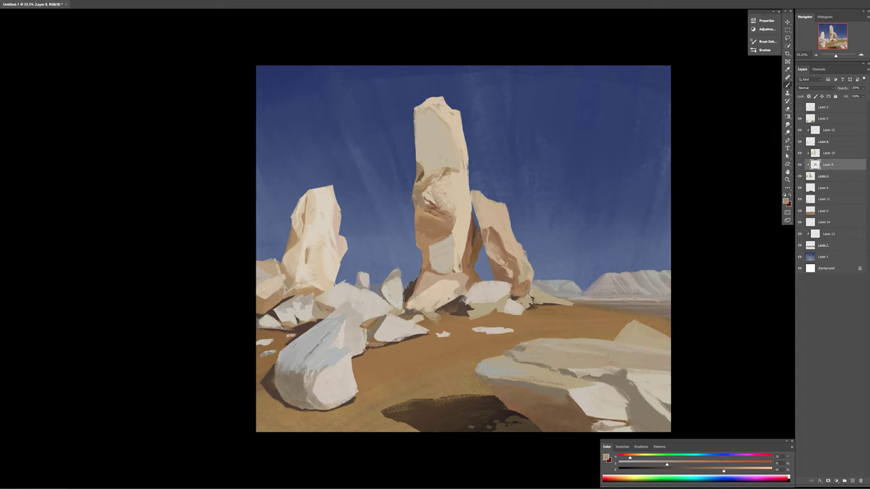
{"action": "left_click", "coordinate": [610, 357], "text": "alt"}
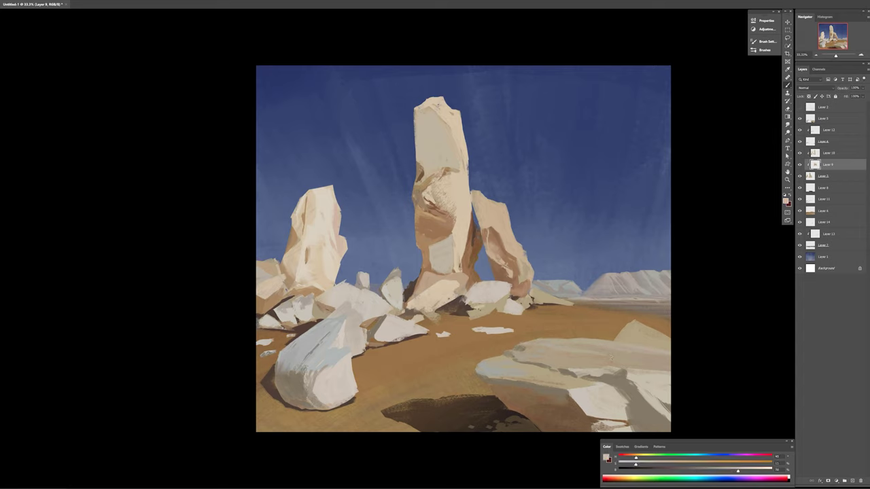
{"action": "left_click", "coordinate": [494, 310], "text": "alt"}
{"action": "right_click", "coordinate": [414, 337]}
{"action": "left_click", "coordinate": [429, 348]}
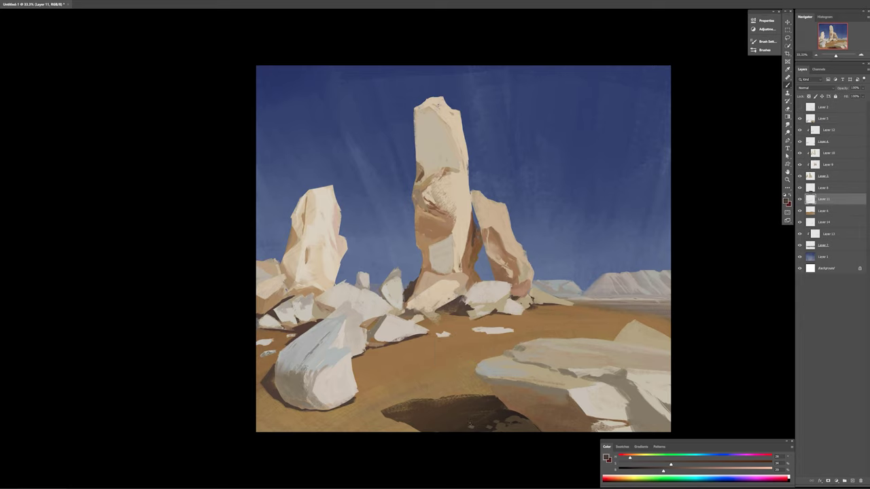
{"action": "key", "text": "alt+]"}
{"action": "mouse_move", "coordinate": [489, 391]}
{"action": "left_mouse_down"}
{"action": "mouse_move", "coordinate": [414, 401]}
{"action": "mouse_move", "coordinate": [397, 421]}
{"action": "left_mouse_up"}
Step: Switch to smudging, extend the foreground rock's left tip, and add a light stroke along its bottom edge
{"action": "key", "text": "r"}
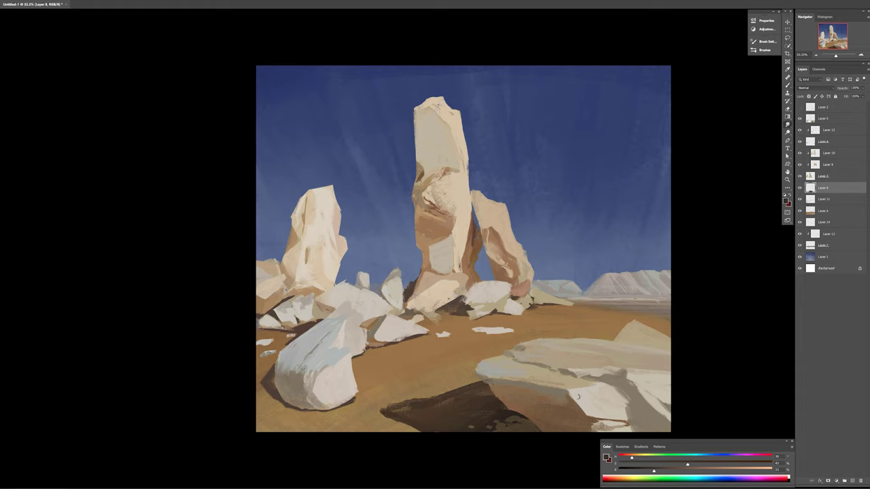
{"action": "left_click", "coordinate": [537, 401], "text": "alt"}
{"action": "left_click", "coordinate": [537, 401], "text": "ctrl"}
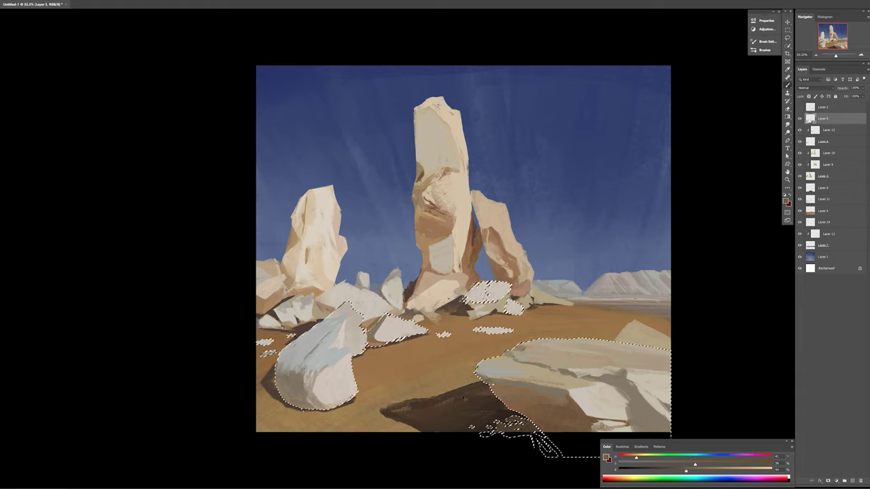
{"action": "left_click", "coordinate": [506, 390], "text": "alt"}
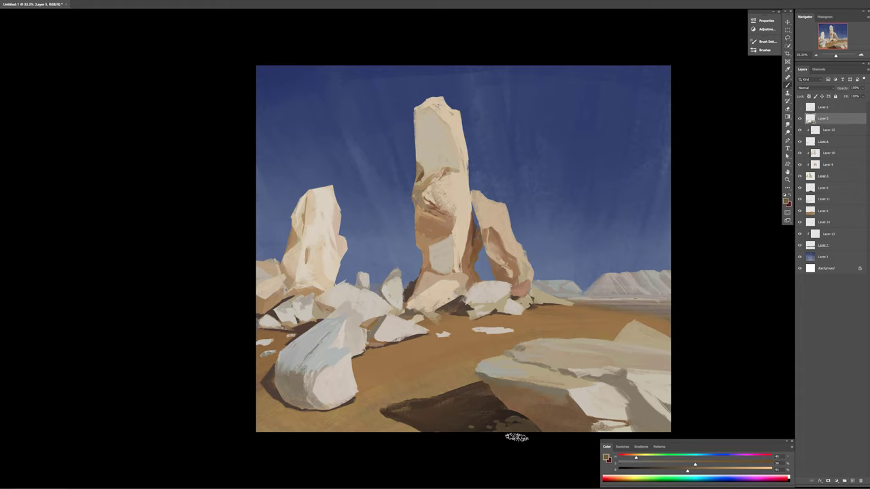
{"action": "left_click", "coordinate": [479, 384], "text": "alt"}
{"action": "left_click_drag", "start_coordinate": [476, 374], "coordinate": [464, 369]}
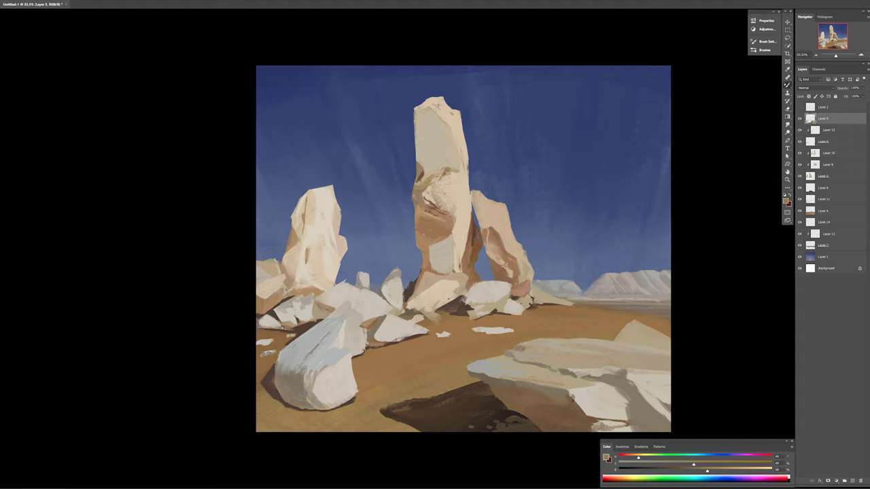
{"action": "left_click_drag", "start_coordinate": [578, 408], "coordinate": [585, 426]}
Step: Sample a pinkish beige, choose a different brush preset, and lighten the paint colour
{"action": "left_click", "coordinate": [598, 408], "text": "alt"}
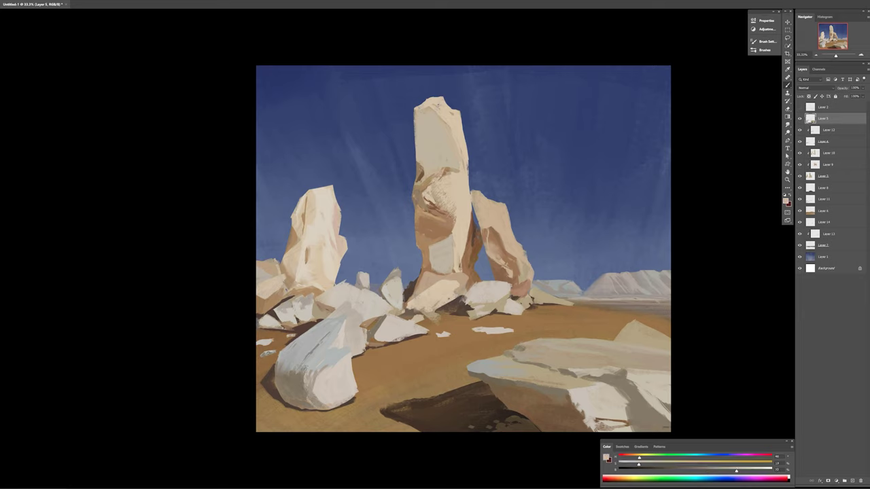
{"action": "right_click", "coordinate": [416, 373]}
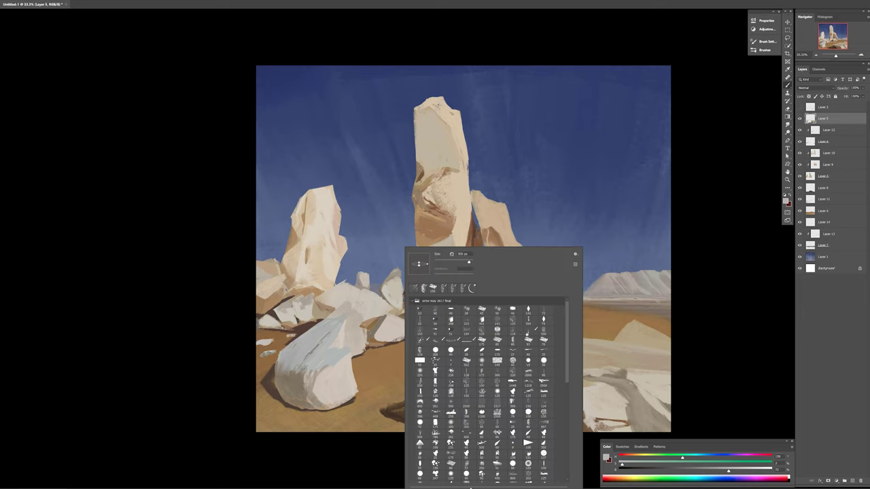
{"action": "key", "text": "Escape"}
{"action": "left_click", "coordinate": [416, 374], "text": "alt"}
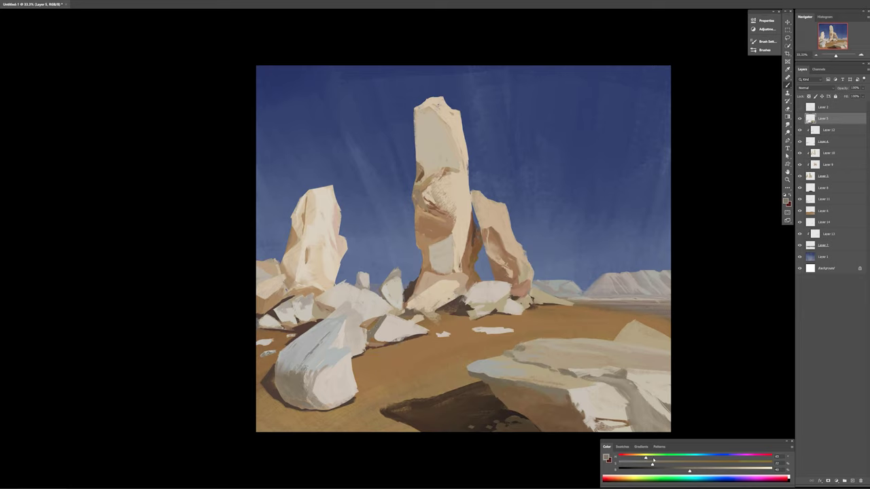
{"action": "left_click", "coordinate": [381, 325], "text": "alt"}
{"action": "left_click", "coordinate": [592, 342], "text": "alt"}
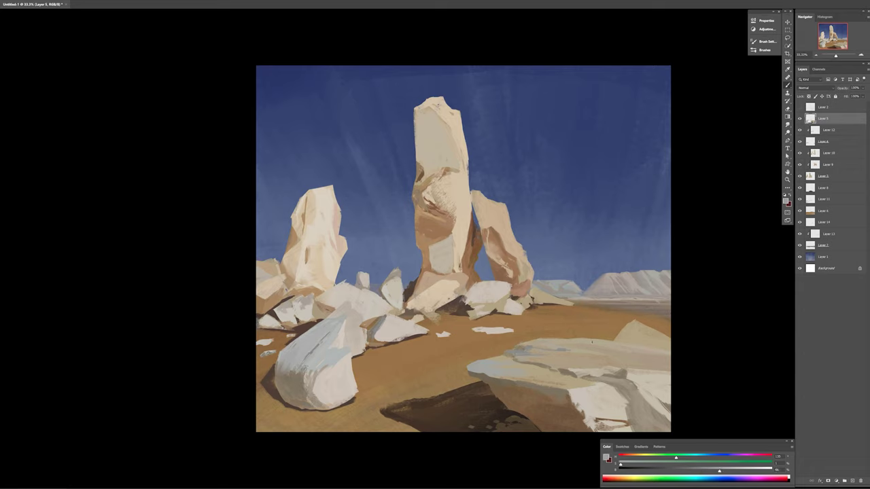
Step: Brush greyer texture and light beige highlight strokes across the lower-right rock
{"action": "left_click", "coordinate": [558, 394], "text": "alt"}
{"action": "left_click", "coordinate": [511, 397], "text": "alt"}
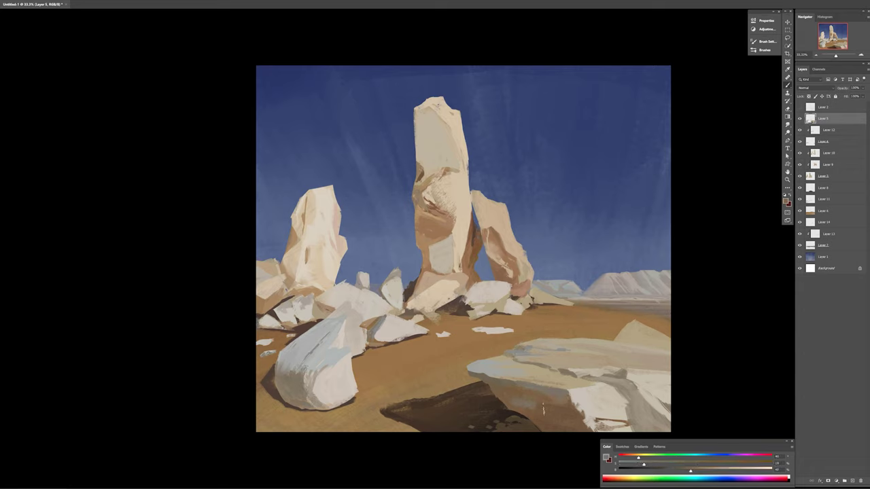
{"action": "left_click_drag", "start_coordinate": [528, 408], "coordinate": [574, 432]}
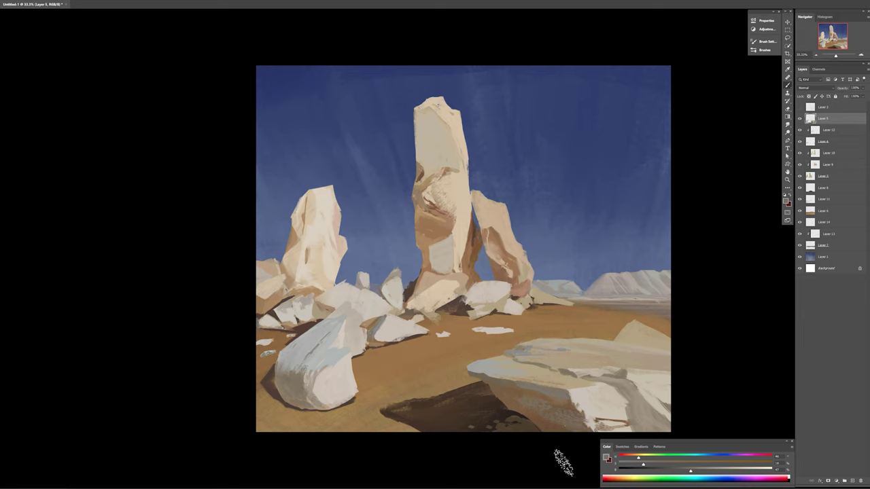
{"action": "left_click", "coordinate": [528, 400], "text": "alt"}
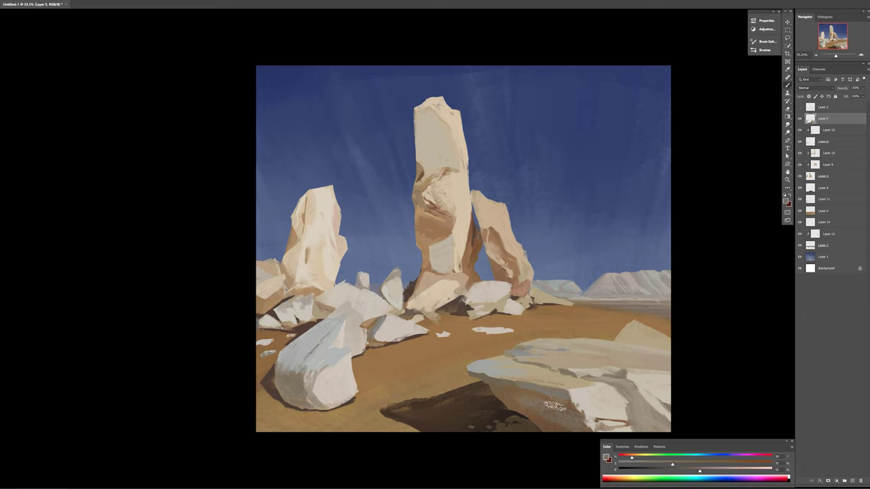
{"action": "left_click", "coordinate": [654, 388], "text": "alt"}
{"action": "left_click_drag", "start_coordinate": [625, 384], "coordinate": [670, 393]}
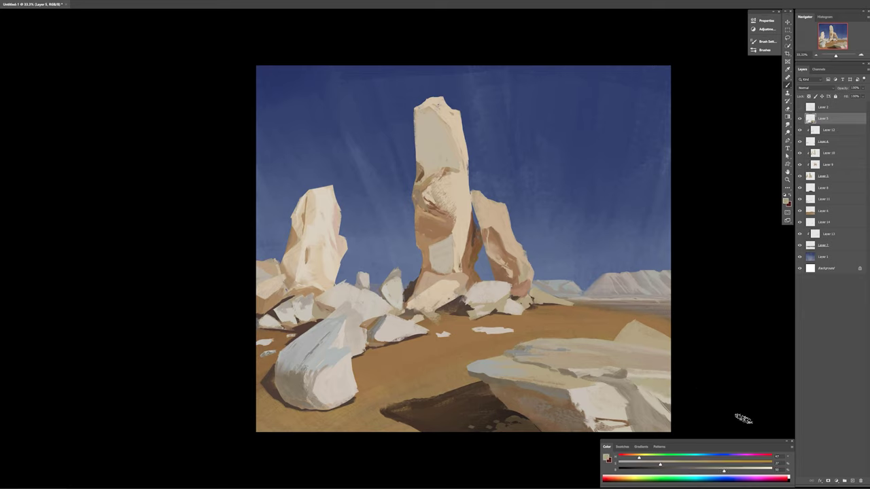
{"action": "left_click_drag", "start_coordinate": [590, 384], "coordinate": [629, 408]}
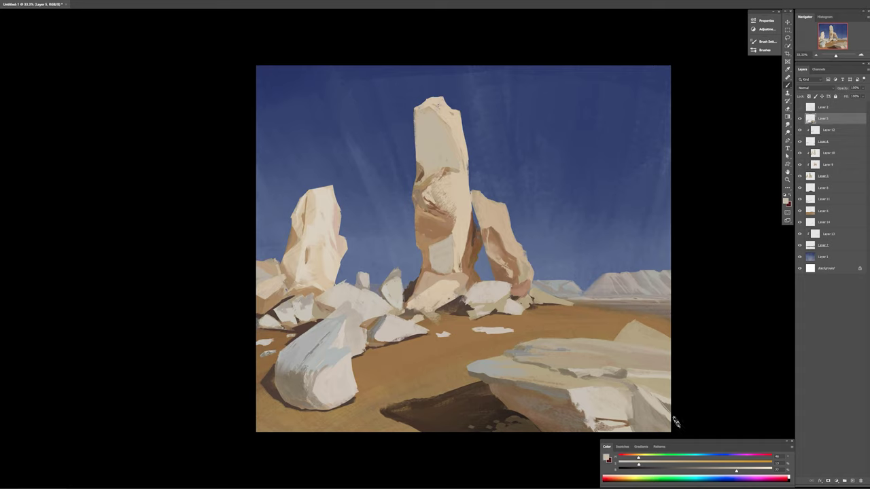
Step: Add Layer 15 above the ground Layer 6 and sample a lighter ochre from the sand
{"action": "left_click", "coordinate": [291, 420], "text": "ctrl"}
{"action": "left_click", "coordinate": [852, 481]}
{"action": "left_click", "coordinate": [357, 401], "text": "alt"}
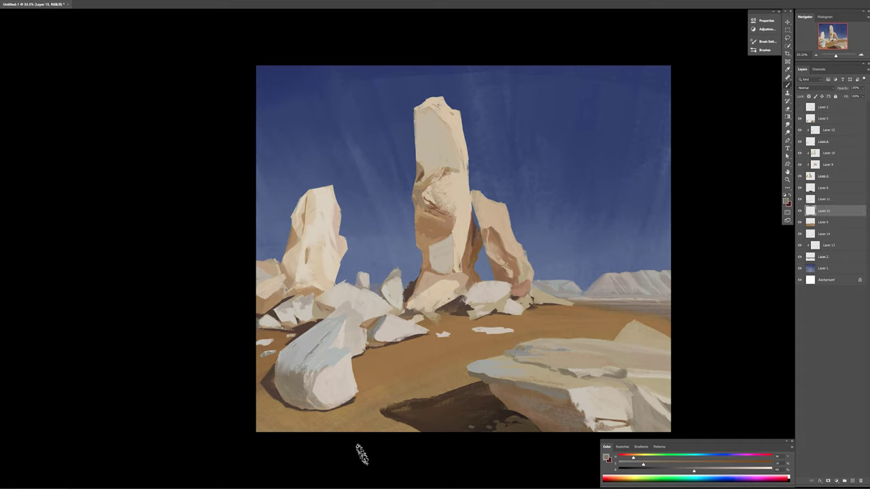
{"action": "left_click", "coordinate": [456, 402], "text": "alt"}
Step: Paint a curving ochre stroke across the bottom-left sand and sample more sand colours
{"action": "left_click_drag", "start_coordinate": [456, 401], "coordinate": [339, 462]}
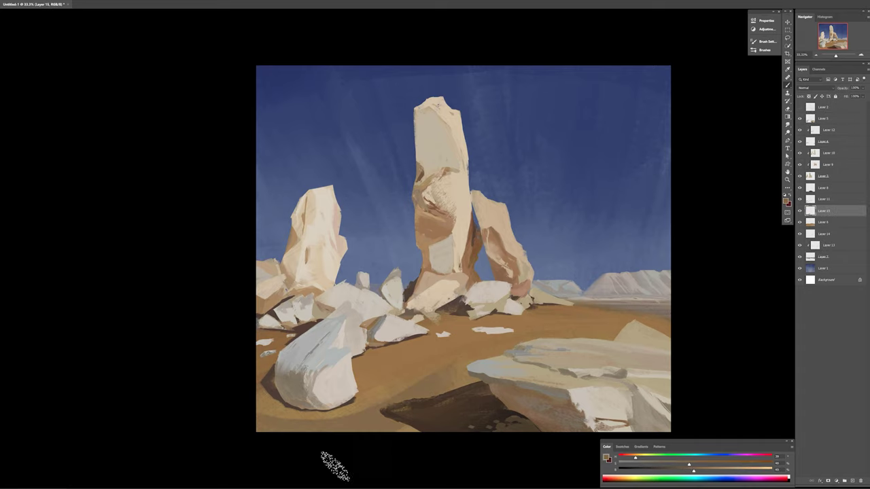
{"action": "left_click", "coordinate": [494, 408], "text": "alt"}
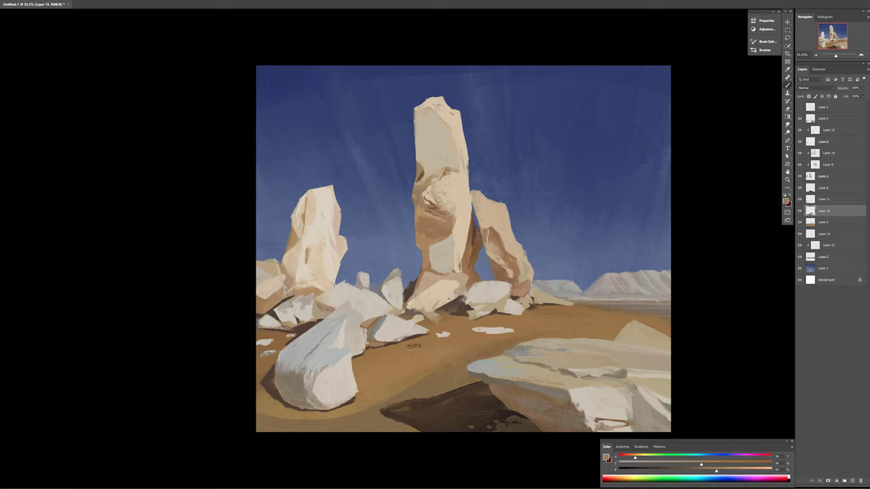
{"action": "left_click", "coordinate": [445, 352], "text": "alt"}
{"action": "left_click", "coordinate": [418, 383], "text": "alt"}
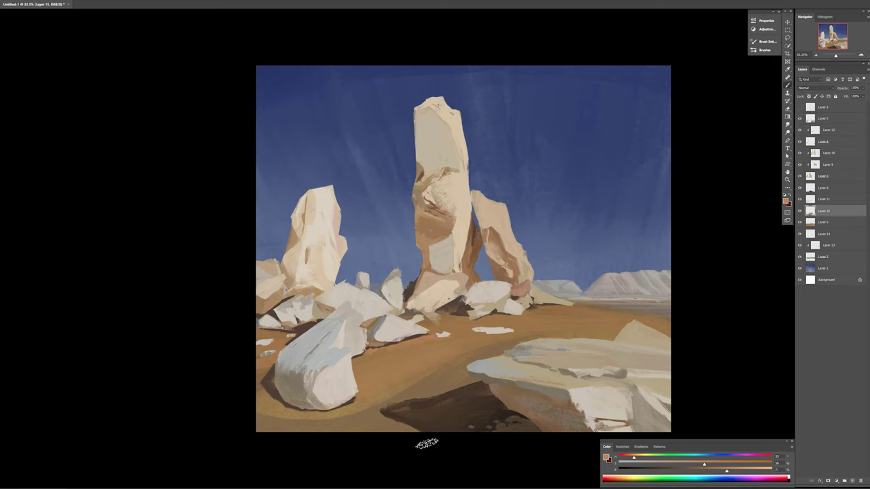
Step: With a smaller brush, sharpen the right-hand rock's edge on Layer 11
{"action": "right_click", "coordinate": [449, 248]}
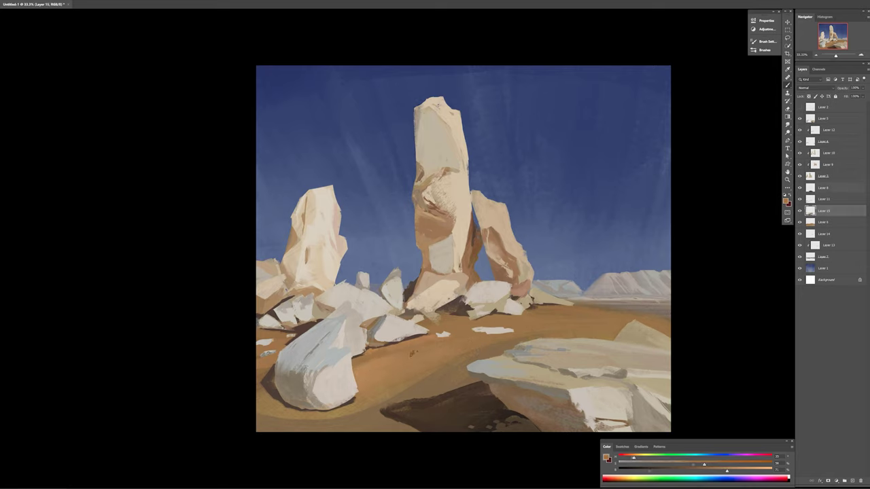
{"action": "left_click_drag", "start_coordinate": [618, 343], "coordinate": [662, 326]}
{"action": "key", "text": "alt+bracketright"}
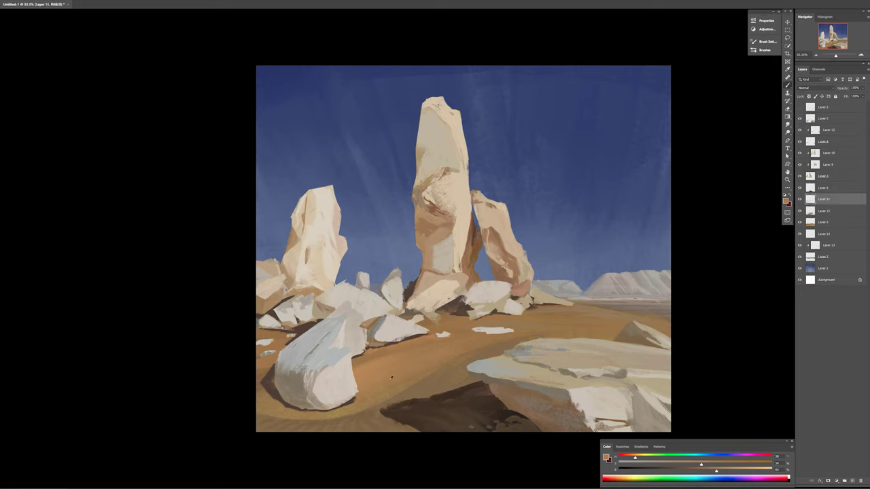
{"action": "left_click", "coordinate": [404, 384], "text": "alt"}
Step: Make Layer 10 active and sample beige and brown tones from the central rocks
{"action": "left_click", "coordinate": [448, 263], "text": "ctrl"}
{"action": "left_click", "coordinate": [439, 298], "text": "alt"}
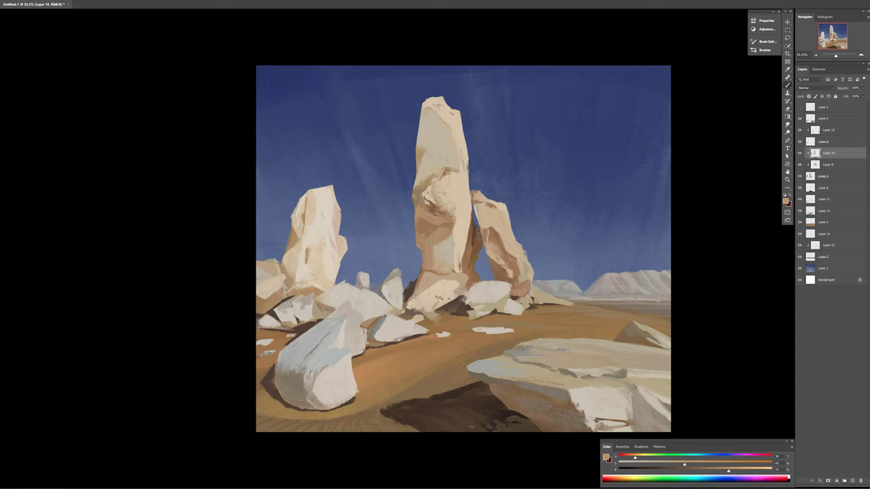
{"action": "left_click", "coordinate": [441, 268], "text": "alt"}
{"action": "left_click", "coordinate": [450, 245], "text": "alt"}
{"action": "left_click", "coordinate": [441, 238], "text": "alt"}
{"action": "left_click", "coordinate": [467, 234], "text": "alt"}
{"action": "left_click", "coordinate": [463, 268], "text": "alt"}
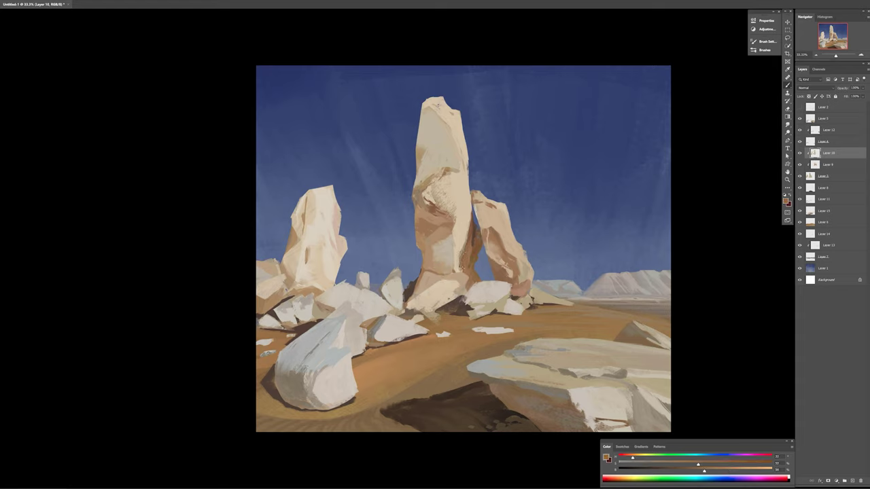
Step: Add Layer 16 and sample dark brown and light tan colours from the painting
{"action": "key", "text": "ctrl+shift+alt+n"}
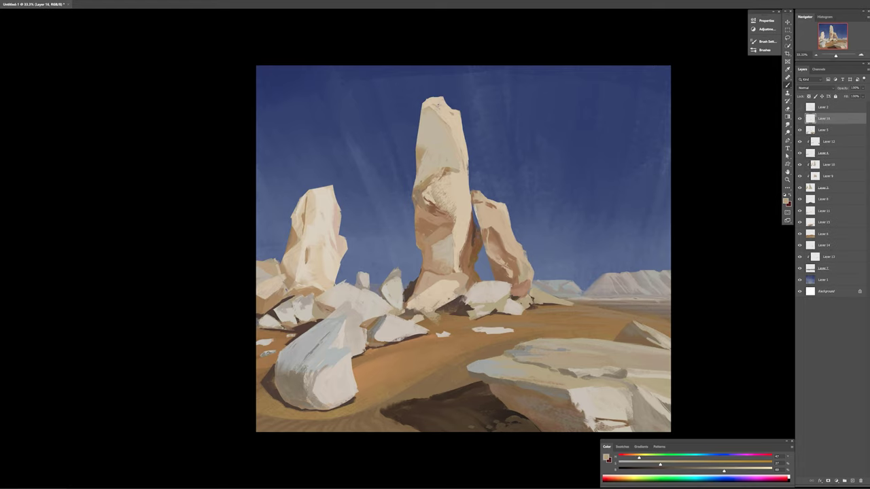
{"action": "left_click", "coordinate": [468, 305], "text": "alt"}
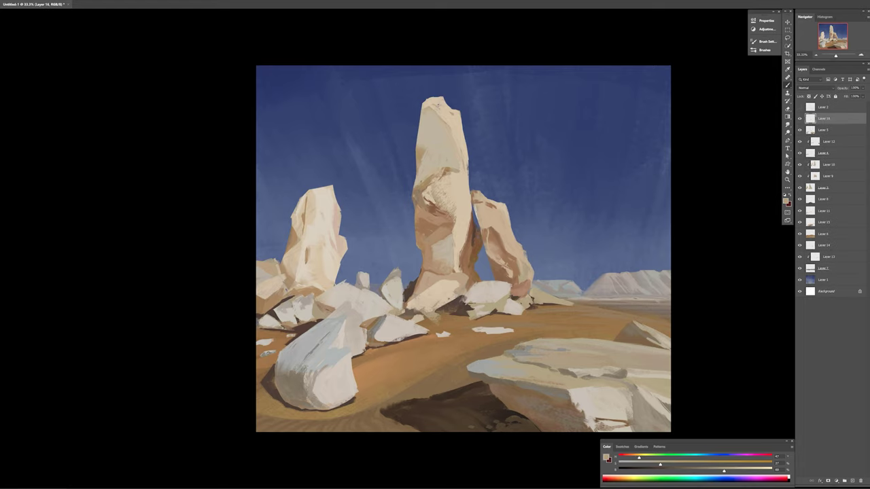
{"action": "left_click", "coordinate": [479, 313], "text": "alt"}
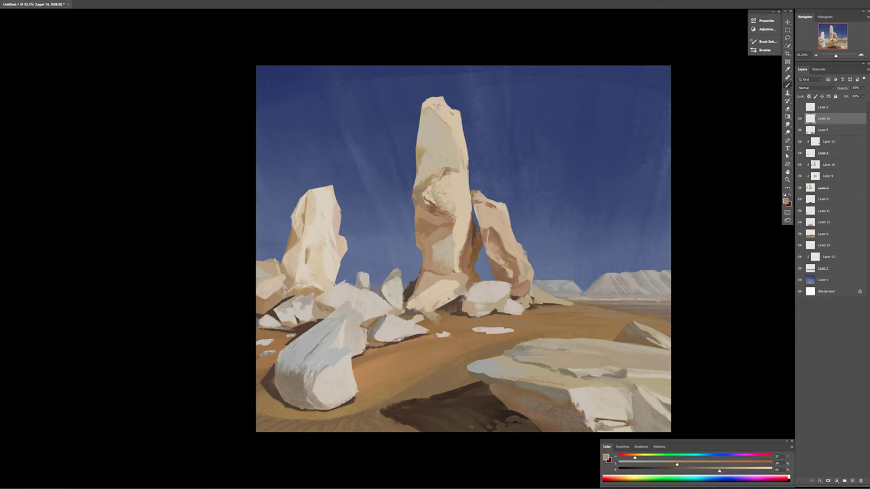
{"action": "left_click", "coordinate": [435, 225], "text": "alt"}
{"action": "left_click", "coordinate": [438, 105], "text": "alt"}
{"action": "left_click", "coordinate": [501, 308], "text": "alt"}
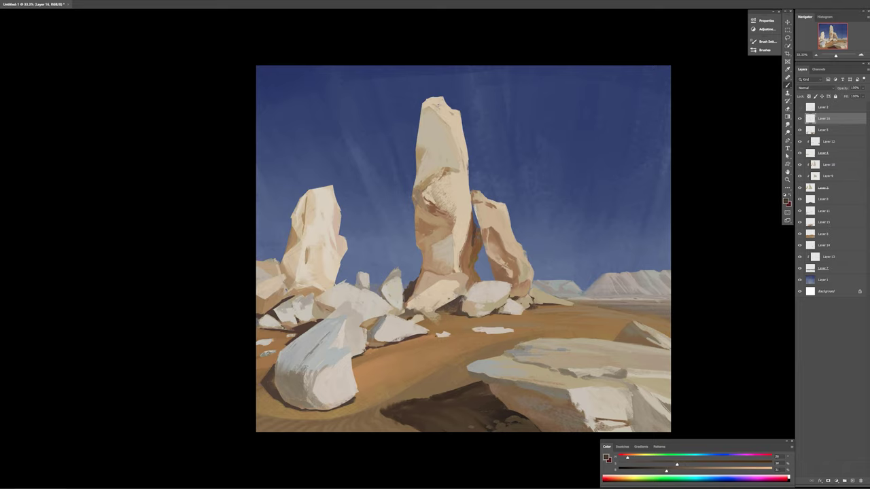
Step: Choose a brush from the presets and add a new Layer 17
{"action": "right_click", "coordinate": [746, 399]}
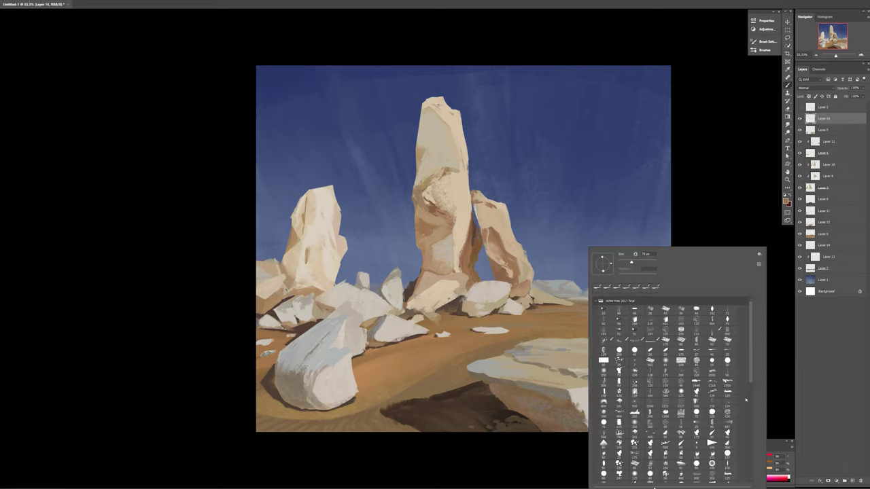
{"action": "scroll", "coordinate": [750, 374], "scroll_direction": "down", "scroll_amount": 3}
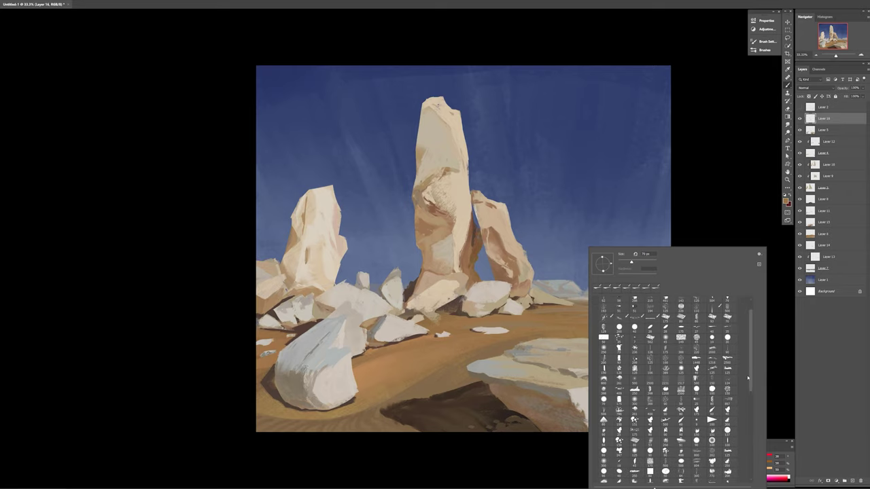
{"action": "scroll", "coordinate": [749, 374], "scroll_direction": "up", "scroll_amount": 3}
{"action": "scroll", "coordinate": [749, 378], "scroll_direction": "down", "scroll_amount": 1}
{"action": "key", "text": "Return"}
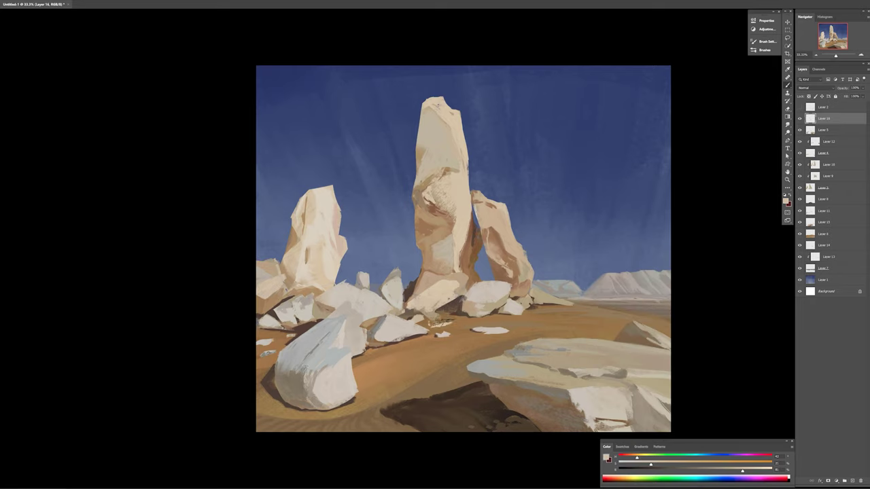
{"action": "key", "text": "ctrl+shift+alt+n"}
Step: Scatter light debris flecks on the sand below the central rocks and highlight the small rocks
{"action": "left_click_drag", "start_coordinate": [420, 320], "coordinate": [511, 321]}
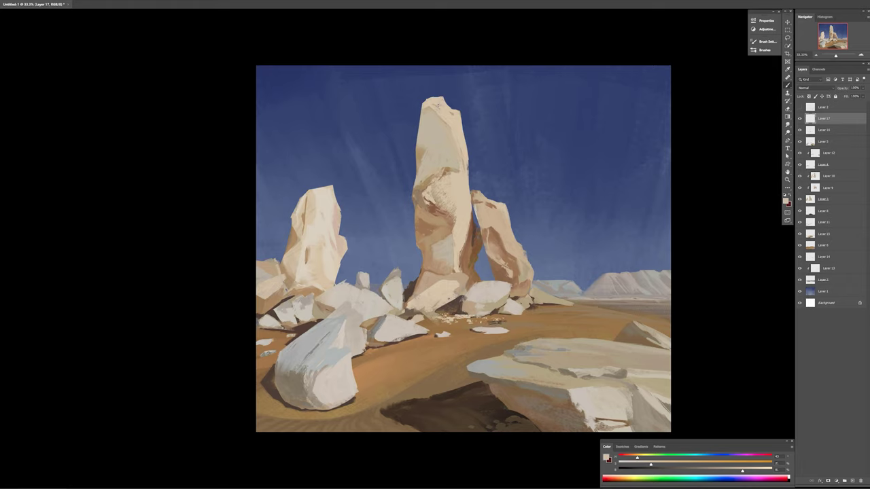
{"action": "mouse_move", "coordinate": [423, 325]}
{"action": "left_mouse_down"}
{"action": "mouse_move", "coordinate": [471, 324]}
{"action": "mouse_move", "coordinate": [444, 325]}
{"action": "left_mouse_up"}
{"action": "left_click_drag", "start_coordinate": [482, 319], "coordinate": [534, 319]}
{"action": "left_click", "coordinate": [470, 345]}
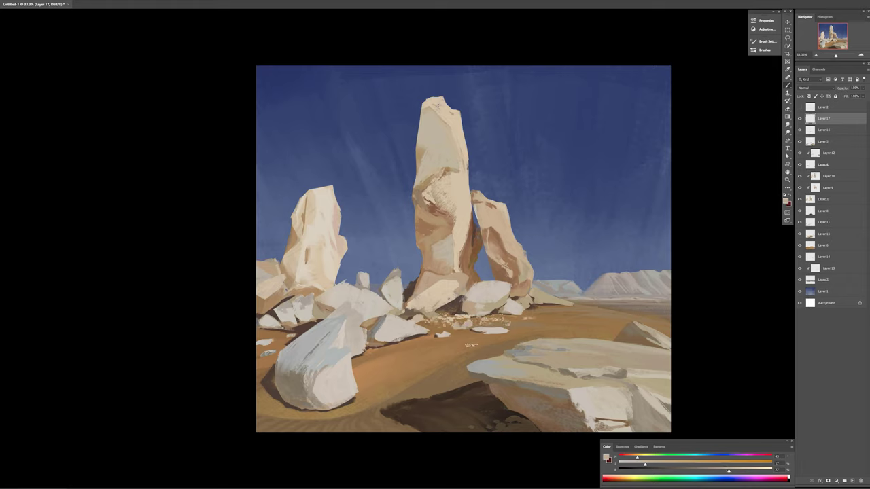
{"action": "left_click", "coordinate": [458, 326], "text": "alt"}
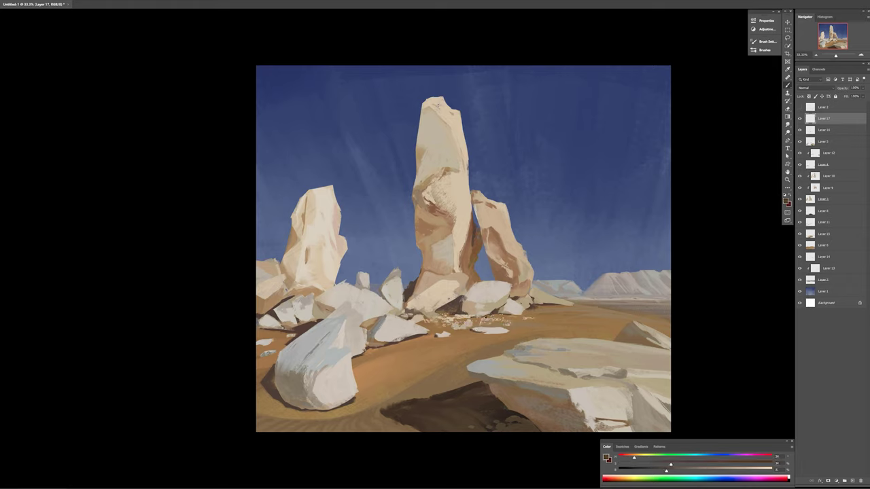
{"action": "left_click", "coordinate": [559, 317], "text": "alt"}
{"action": "left_click", "coordinate": [468, 300], "text": "alt"}
{"action": "mouse_move", "coordinate": [535, 303]}
{"action": "left_mouse_down"}
{"action": "mouse_move", "coordinate": [572, 292]}
{"action": "mouse_move", "coordinate": [568, 282]}
{"action": "left_mouse_up"}
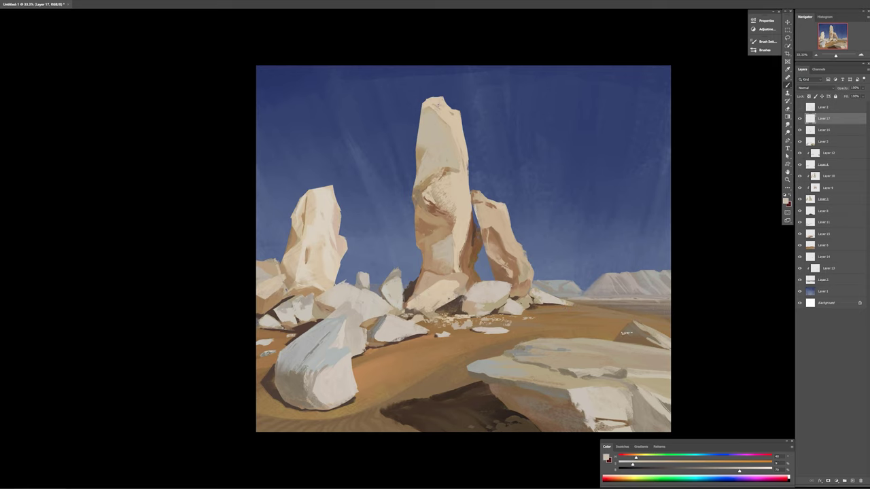
Step: Sample light beige and dab small pebbles onto the sand left and right of the rocks
{"action": "left_click", "coordinate": [321, 324], "text": "alt"}
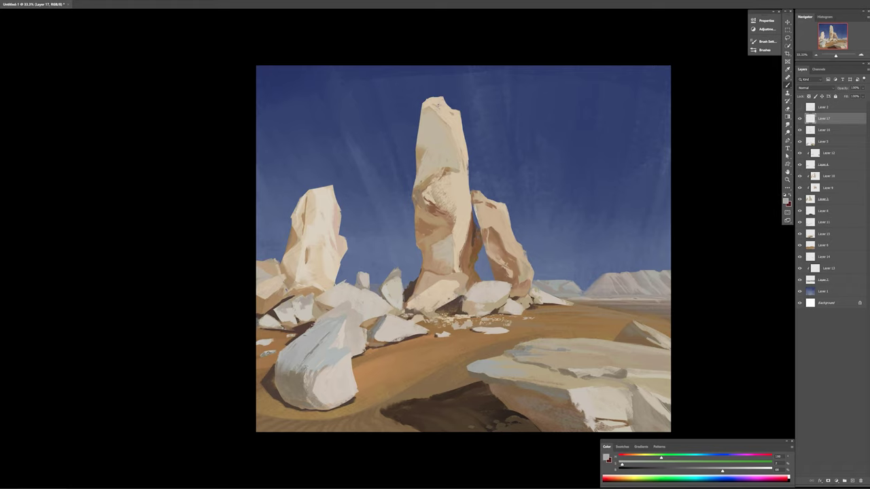
{"action": "left_click", "coordinate": [299, 394], "text": "alt"}
{"action": "left_click", "coordinate": [371, 329], "text": "alt"}
{"action": "mouse_move", "coordinate": [360, 358]}
{"action": "left_mouse_down"}
{"action": "mouse_move", "coordinate": [386, 363]}
{"action": "mouse_move", "coordinate": [419, 343]}
{"action": "left_mouse_up"}
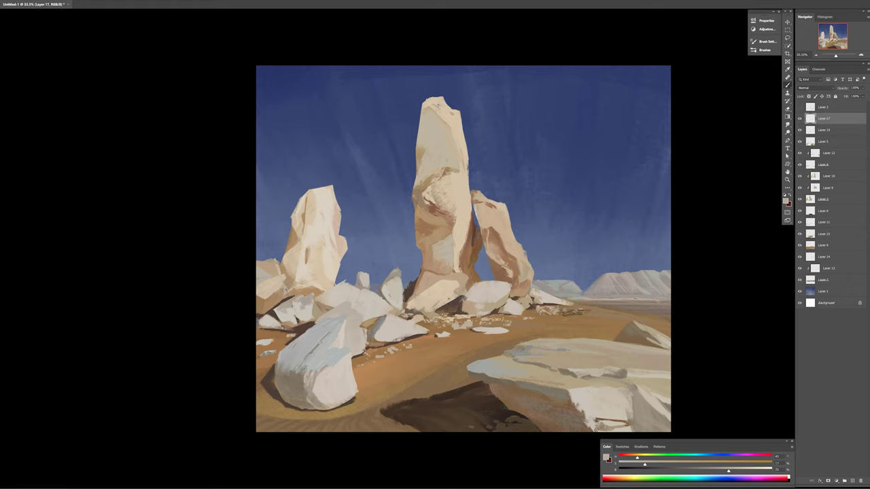
{"action": "left_click_drag", "start_coordinate": [540, 311], "coordinate": [584, 316]}
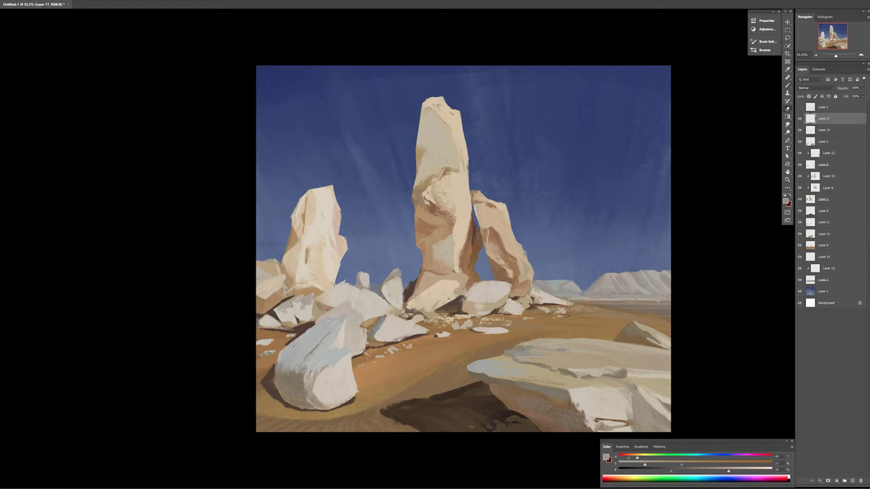
Step: Swap to the dark reddish-brown, make Layer 10 active, and sample a slightly darker beige
{"action": "key", "text": "x"}
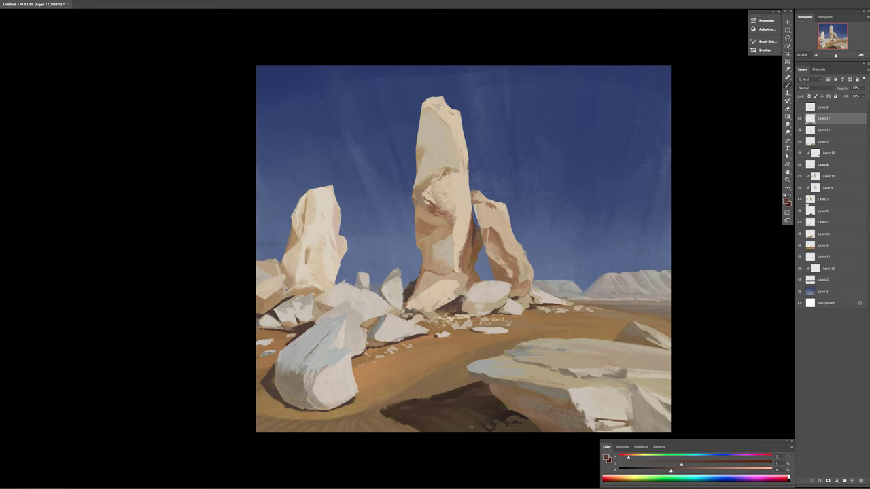
{"action": "right_click", "coordinate": [442, 146], "text": "ctrl+alt"}
{"action": "key", "text": "Escape"}
{"action": "left_click", "coordinate": [337, 213], "text": "alt"}
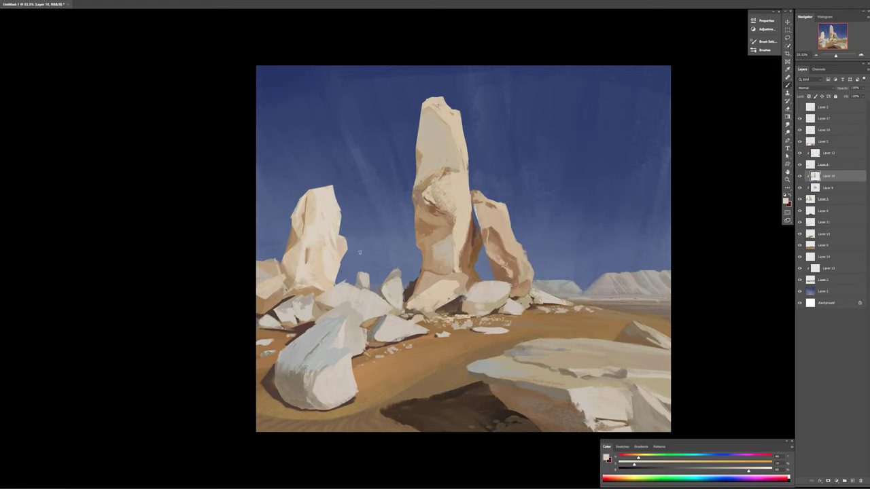
{"action": "left_click", "coordinate": [286, 256], "text": "alt"}
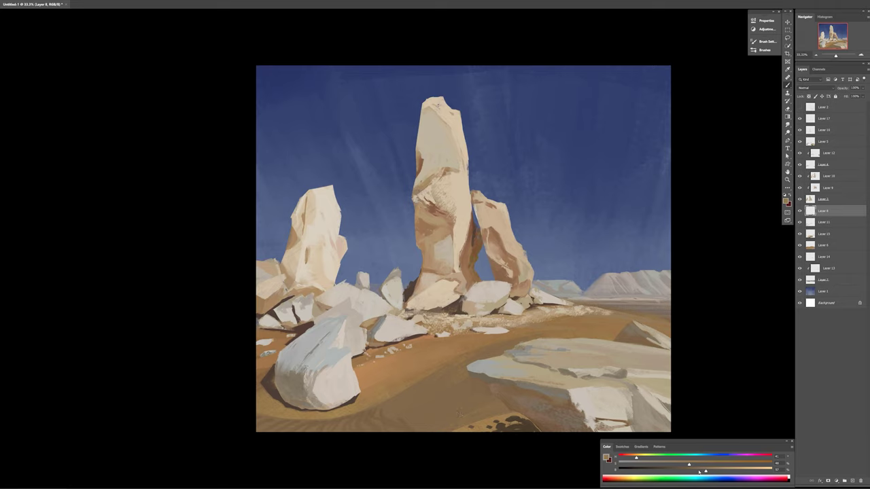
Step: Paint a dark reddish-brown shadow across the foreground sand, then raise its saturation and lower its lightness
{"action": "left_click_drag", "start_coordinate": [699, 472], "coordinate": [664, 472]}
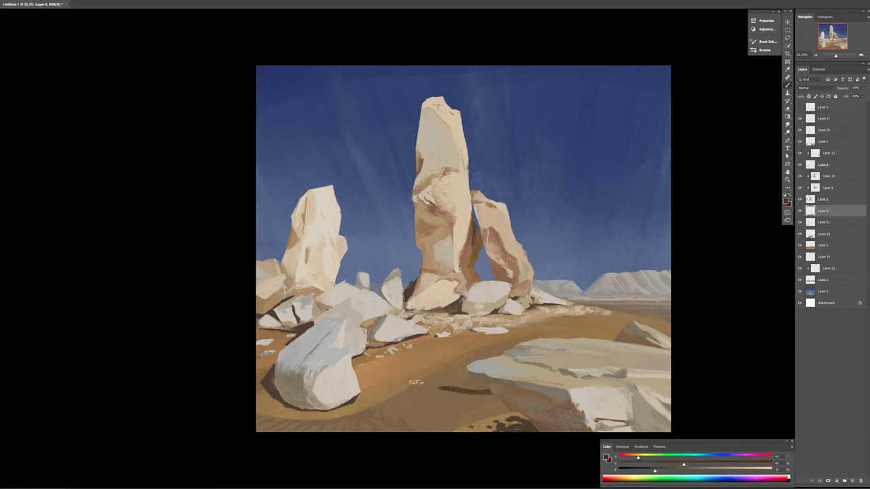
{"action": "mouse_move", "coordinate": [435, 388]}
{"action": "left_mouse_down"}
{"action": "mouse_move", "coordinate": [370, 408]}
{"action": "mouse_move", "coordinate": [496, 422]}
{"action": "mouse_move", "coordinate": [384, 398]}
{"action": "mouse_move", "coordinate": [367, 405]}
{"action": "mouse_move", "coordinate": [488, 388]}
{"action": "left_mouse_up"}
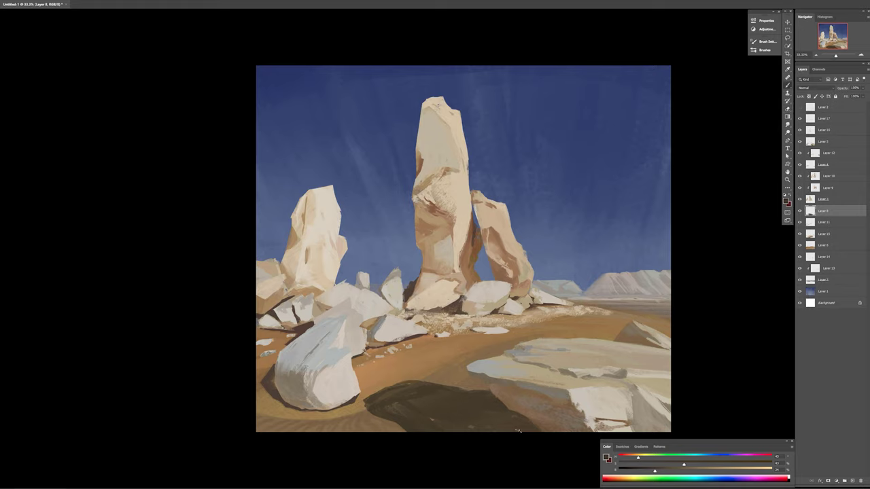
{"action": "key", "text": "ctrl+u"}
{"action": "mouse_move", "coordinate": [607, 331]}
{"action": "left_mouse_down"}
{"action": "mouse_move", "coordinate": [615, 332]}
{"action": "mouse_move", "coordinate": [596, 349]}
{"action": "left_mouse_up"}
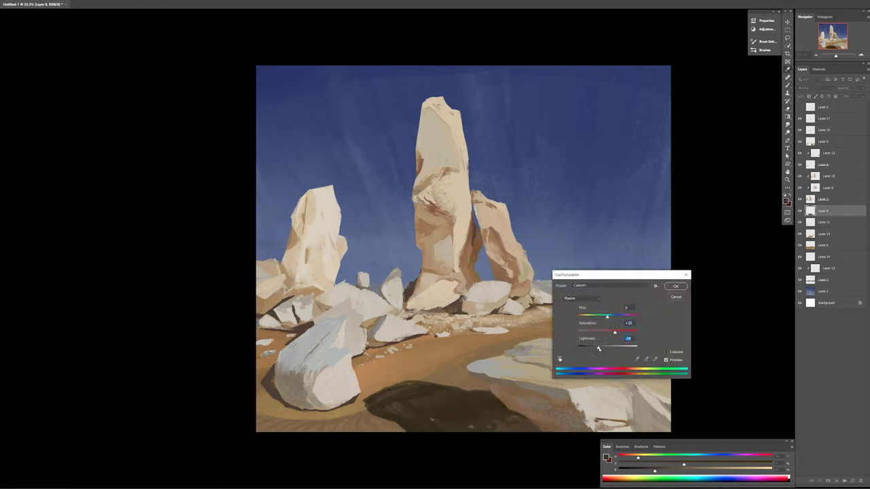
{"action": "left_click", "coordinate": [670, 287]}
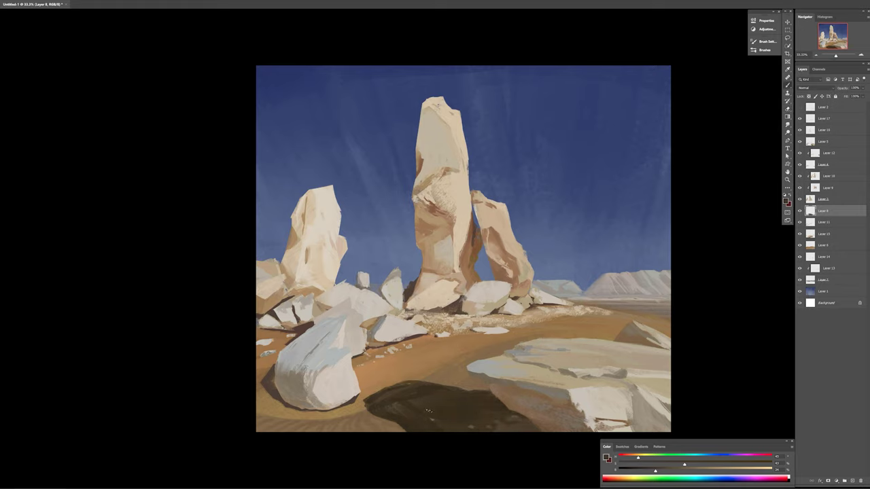
Step: Darken Layer 11 with Hue/Saturation (hue +3, lightness -20), then pick beige and tan on Layer 5
{"action": "key", "text": "alt+bracketleft"}
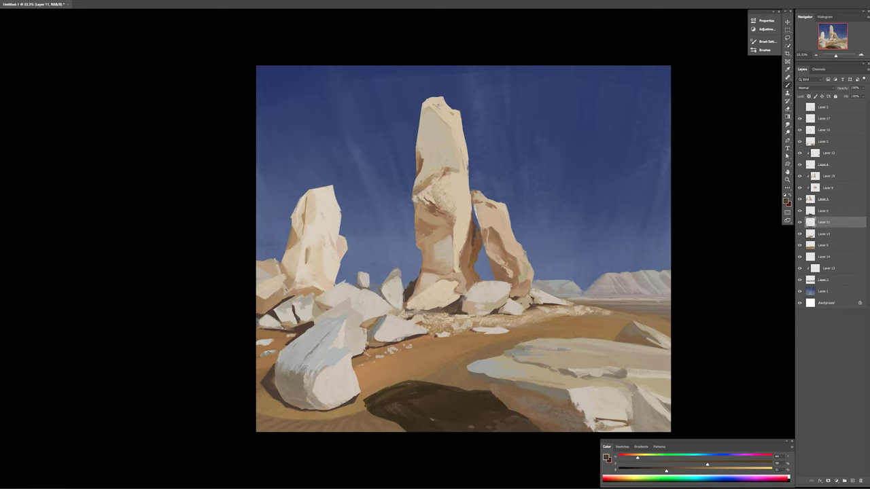
{"action": "key", "text": "ctrl+u"}
{"action": "left_click_drag", "start_coordinate": [607, 347], "coordinate": [601, 348]}
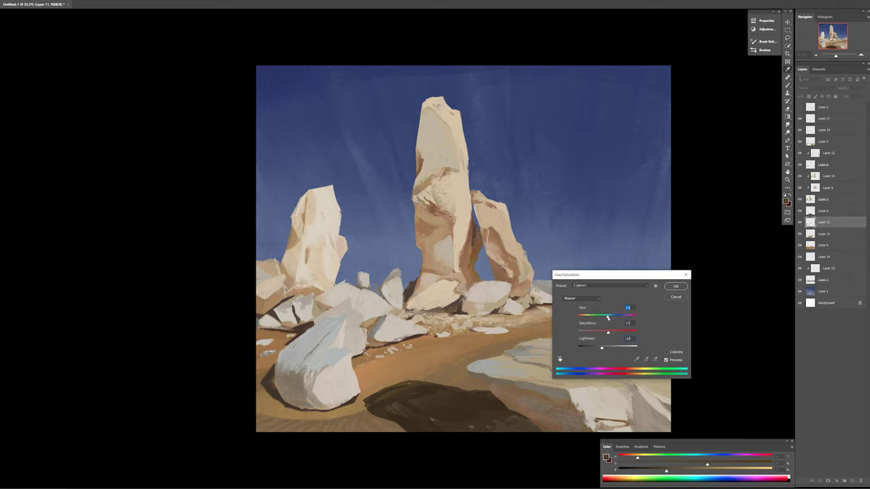
{"action": "left_click_drag", "start_coordinate": [607, 316], "coordinate": [608, 317]}
{"action": "left_click_drag", "start_coordinate": [601, 348], "coordinate": [601, 347]}
{"action": "key", "text": "Return"}
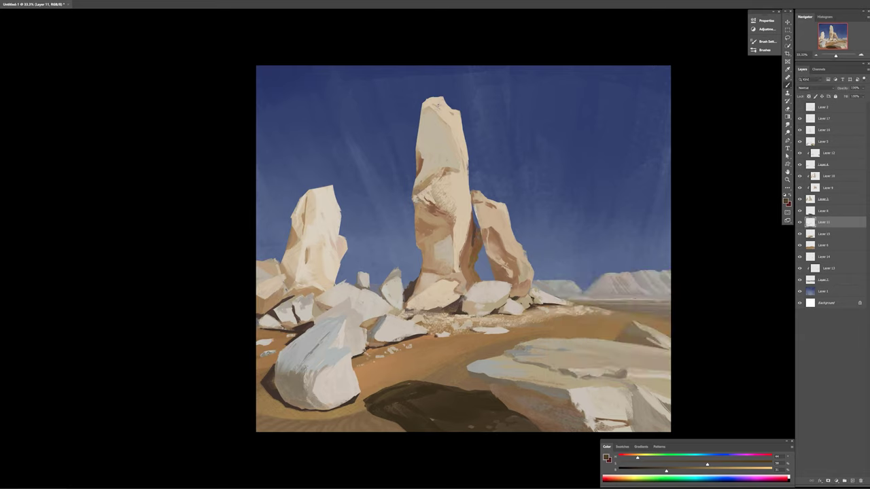
{"action": "left_click", "coordinate": [532, 378], "text": "alt"}
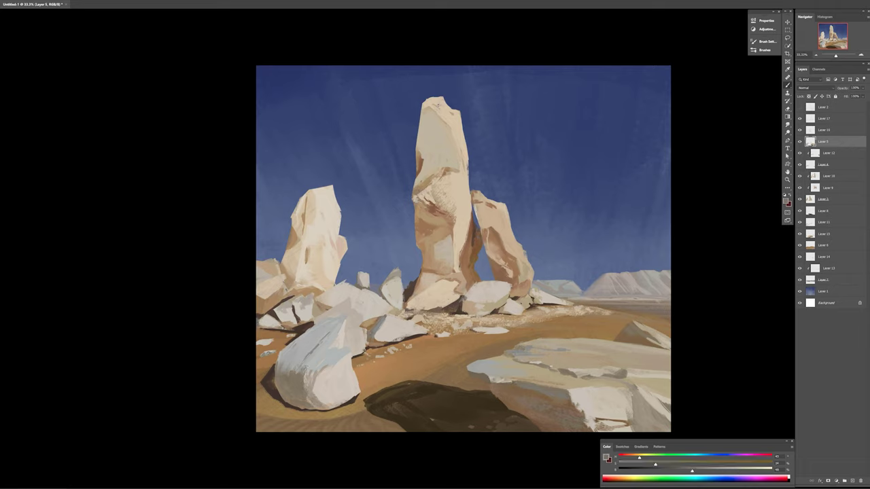
{"action": "left_click", "coordinate": [511, 381], "text": "alt"}
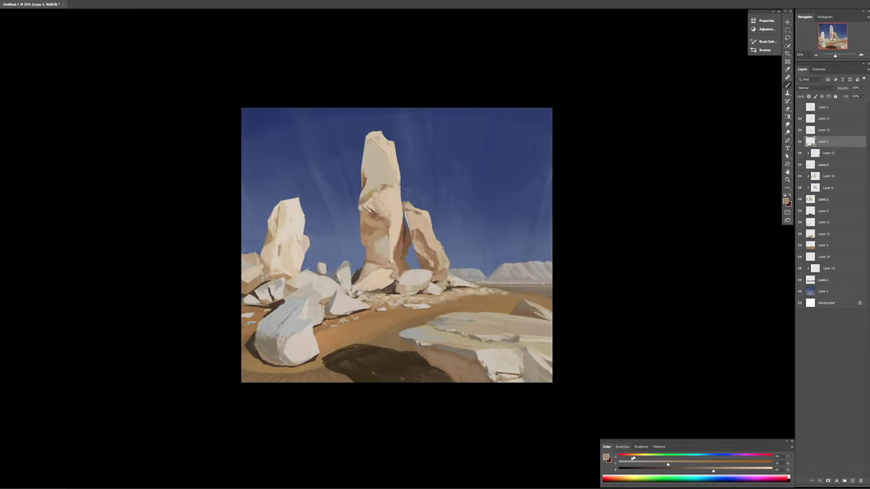
Step: Lighten the upper-left edge of the dark shadow on Layer 17 with a paler, less saturated colour
{"action": "left_click", "coordinate": [442, 357], "text": "alt"}
{"action": "left_click", "coordinate": [495, 371], "text": "alt"}
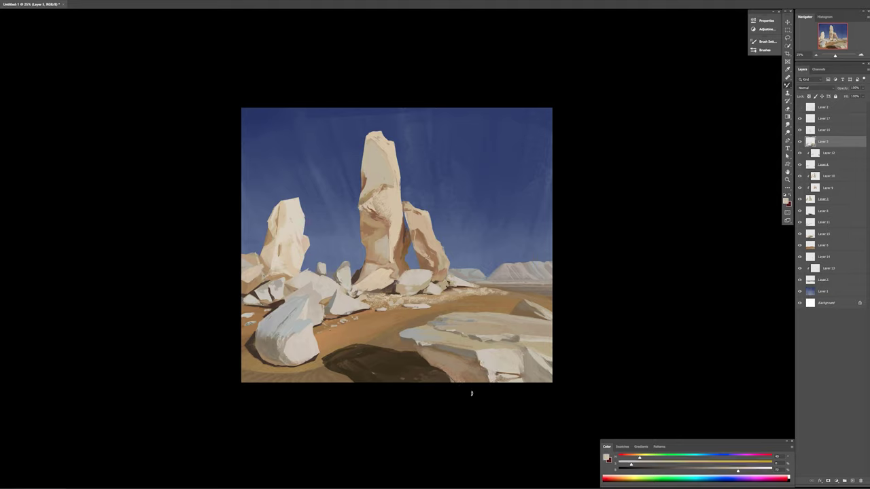
{"action": "right_click", "coordinate": [490, 443]}
{"action": "key", "text": "Escape"}
{"action": "left_click", "coordinate": [329, 360], "text": "alt"}
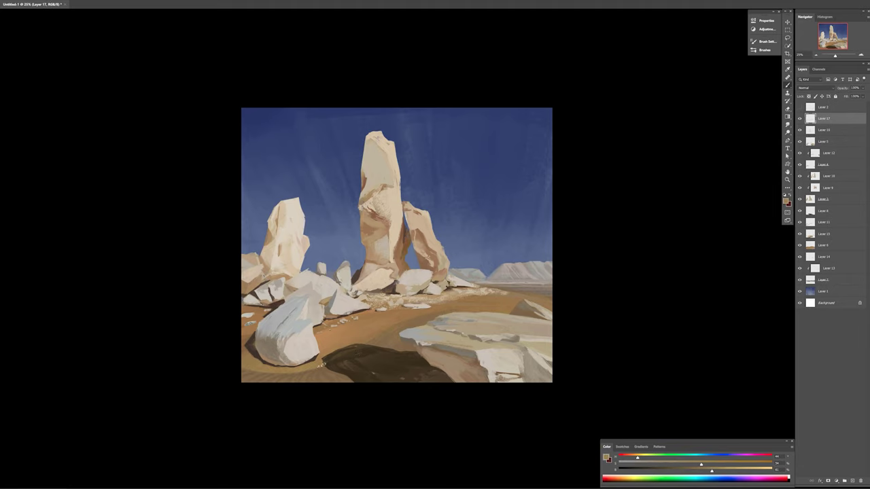
{"action": "left_click_drag", "start_coordinate": [325, 362], "coordinate": [348, 352]}
Step: Sample lighter tans and darker browns from the flat rock and the shadow
{"action": "left_click", "coordinate": [343, 357], "text": "alt"}
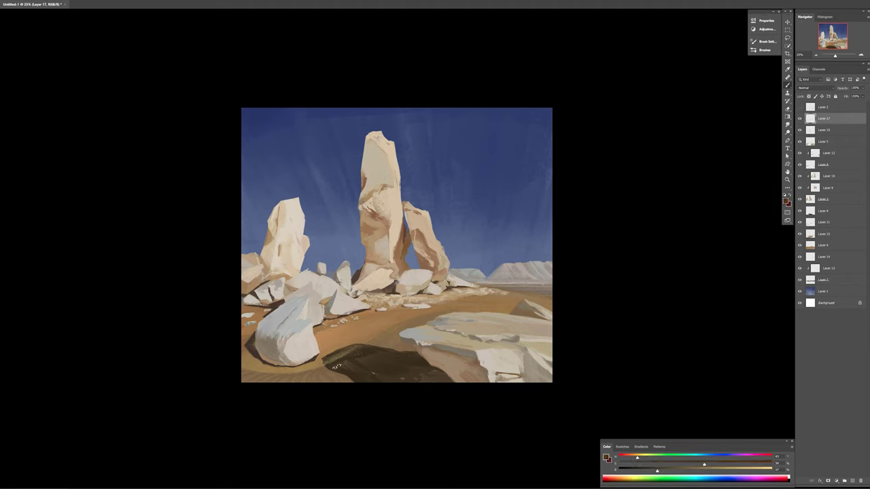
{"action": "left_click", "coordinate": [361, 323], "text": "alt"}
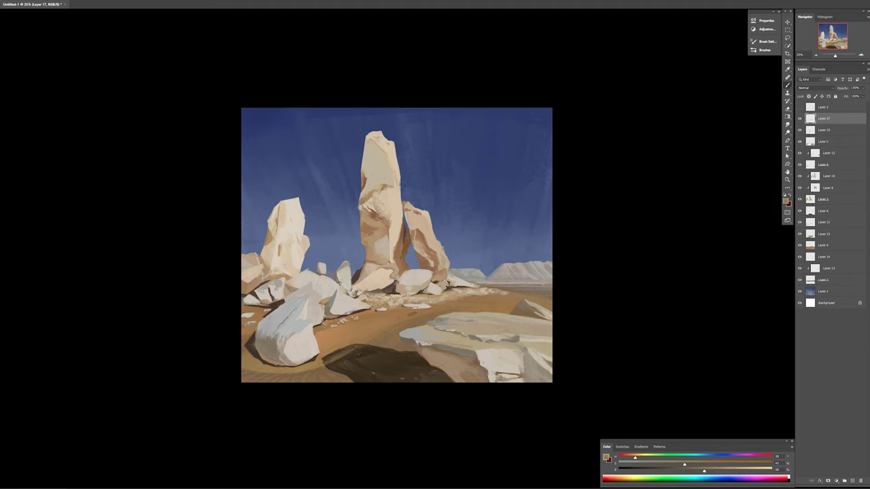
{"action": "left_click", "coordinate": [420, 313], "text": "alt"}
{"action": "left_click", "coordinate": [416, 338], "text": "alt"}
{"action": "left_click", "coordinate": [408, 326], "text": "alt"}
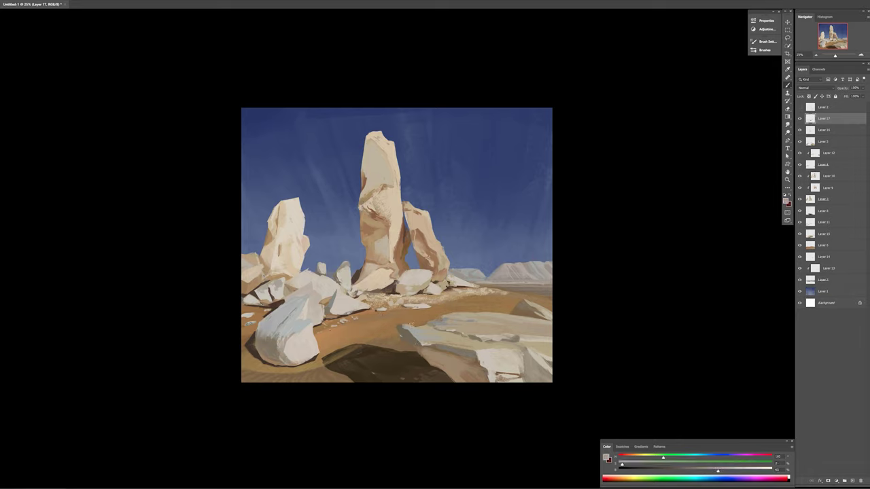
{"action": "left_click", "coordinate": [440, 320], "text": "alt"}
{"action": "left_click", "coordinate": [408, 324], "text": "alt"}
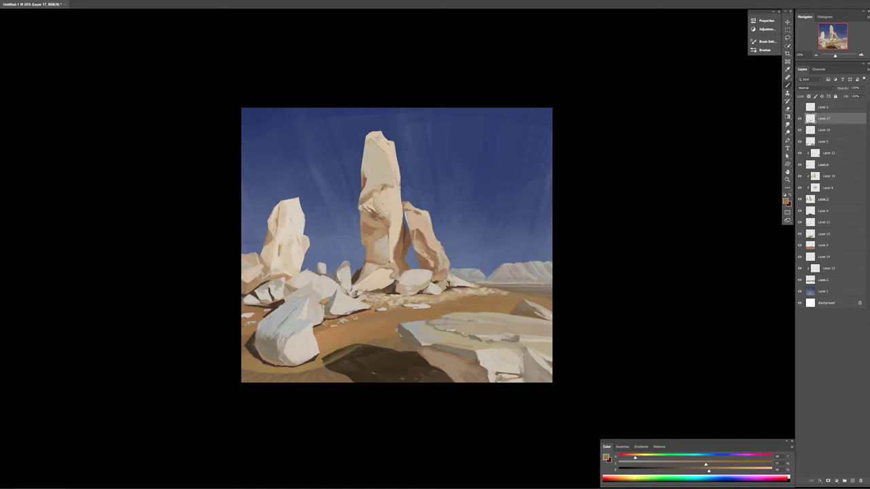
{"action": "left_click", "coordinate": [401, 338], "text": "alt"}
{"action": "left_click", "coordinate": [400, 335], "text": "alt"}
{"action": "left_click", "coordinate": [357, 347], "text": "alt"}
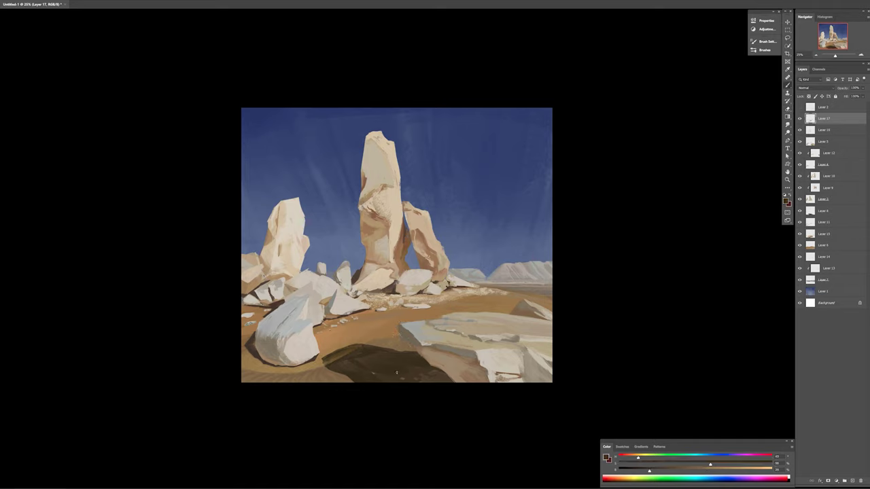
{"action": "right_click", "coordinate": [387, 357]}
{"action": "key", "text": "Escape"}
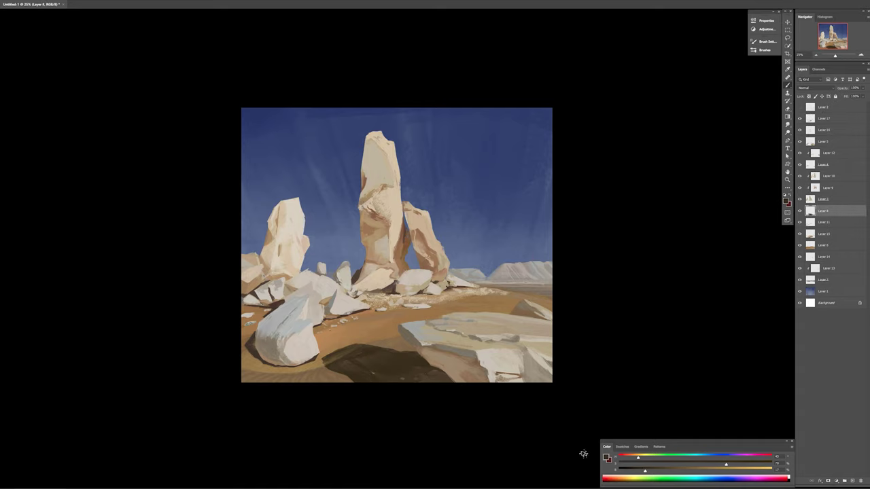